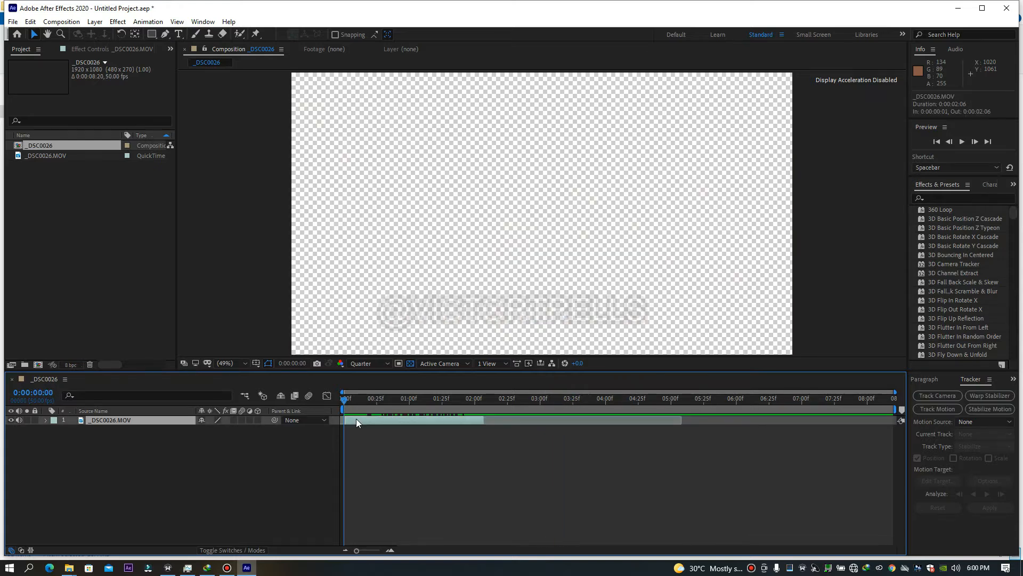
Step: Shift the _DSC0026.MOV layer one frame earlier so that it starts at 0:00:00:00
left_click_drag(356, 418, 355, 418)
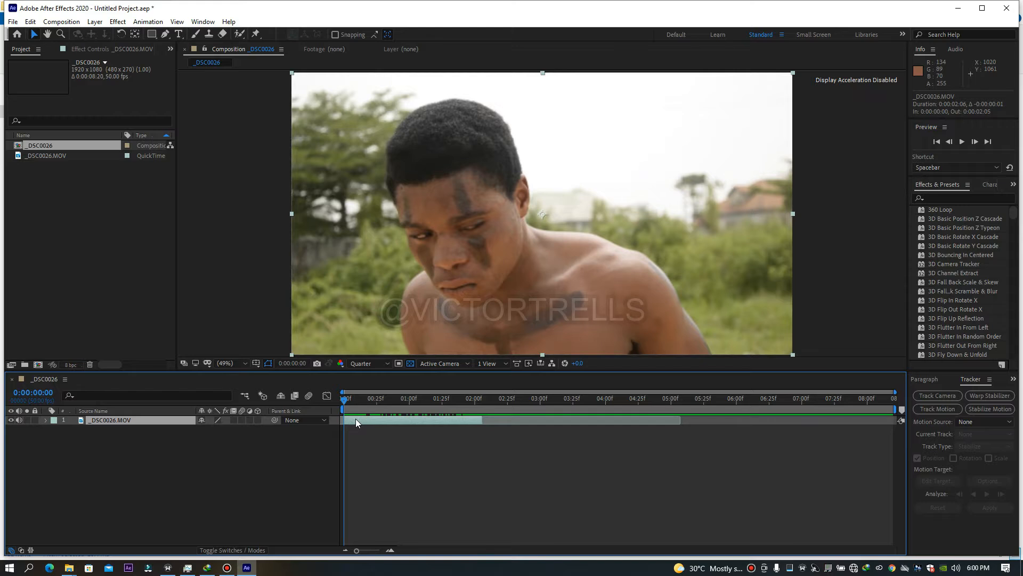
Step: Start a Pen tool mask on the _DSC0026.MOV layer, tracing from the man's chin down one shoulder, along the frame's lower edge and up to the other shoulder
left_click(165, 33)
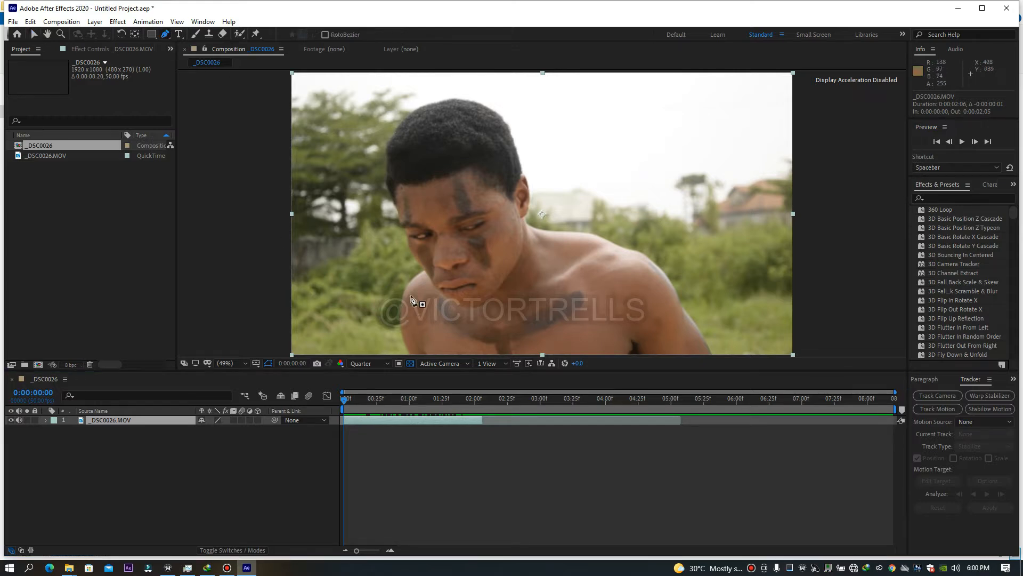
left_click(424, 271)
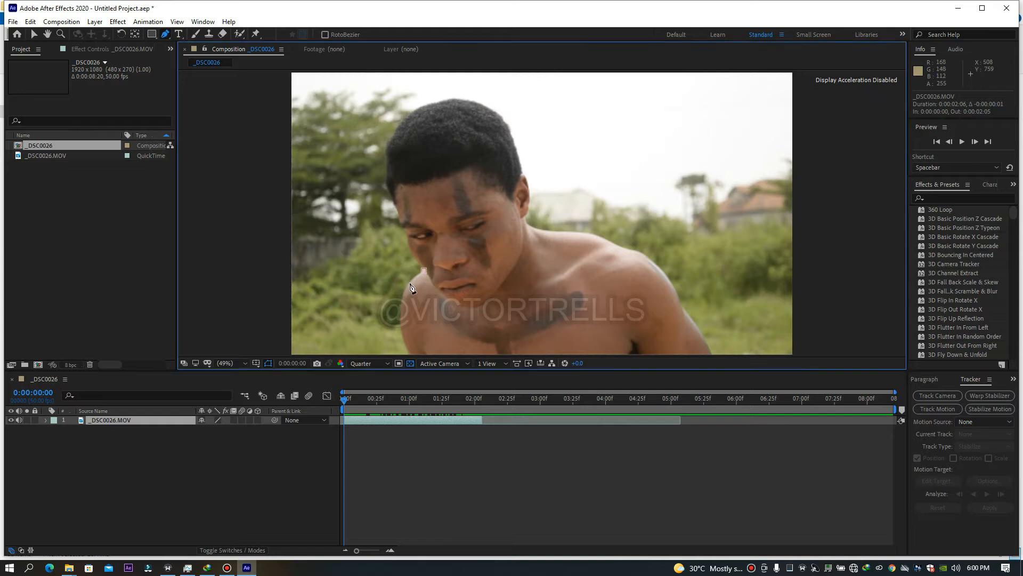
left_click(406, 283)
left_click(400, 334)
left_click(409, 354)
left_click(714, 354)
left_click(654, 260)
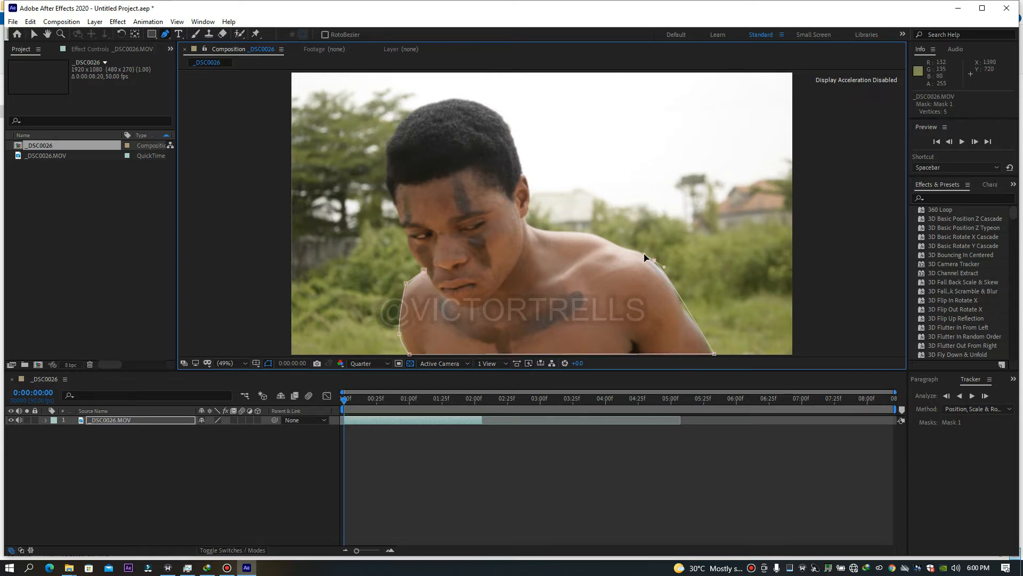
Step: Continue the mask along the neck, around the hair and down the face, and close it at the chin
left_click(561, 228)
left_click(526, 222)
left_click(521, 169)
left_click_drag(505, 121, 451, 98)
left_click(425, 101)
left_click_drag(388, 139, 386, 145)
left_click(385, 189)
left_click(405, 225)
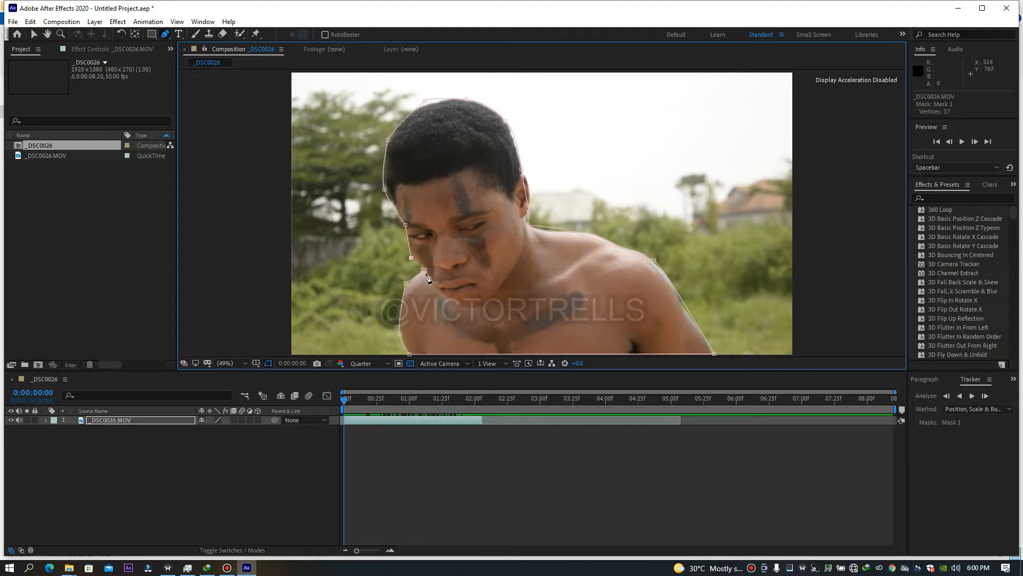
left_click(424, 271)
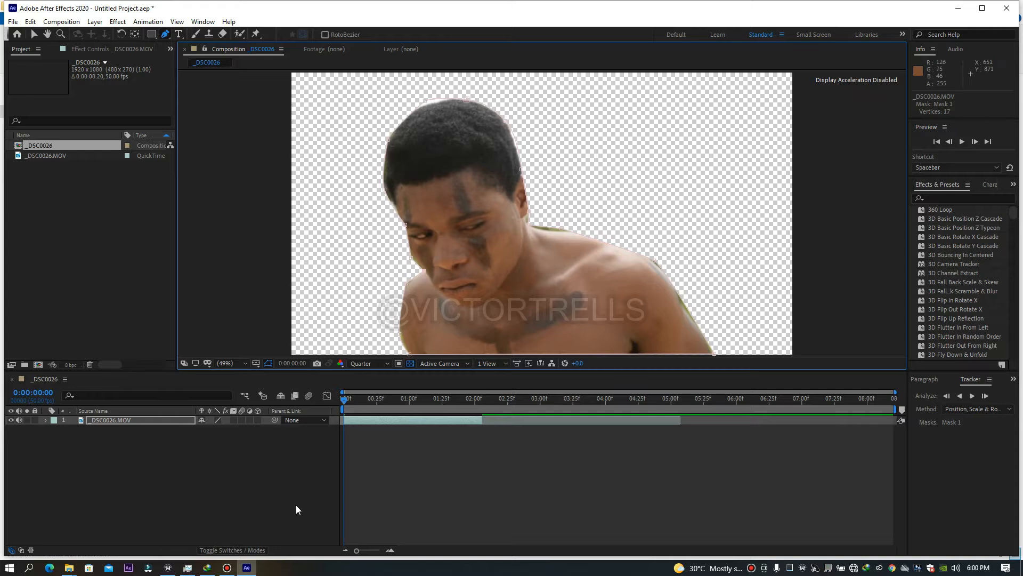
Step: Create a 1920 x 1080 px solid in red (FF0000) and place it beneath the _DSC0026.MOV layer
right_click(285, 516)
mouse_move(373, 399)
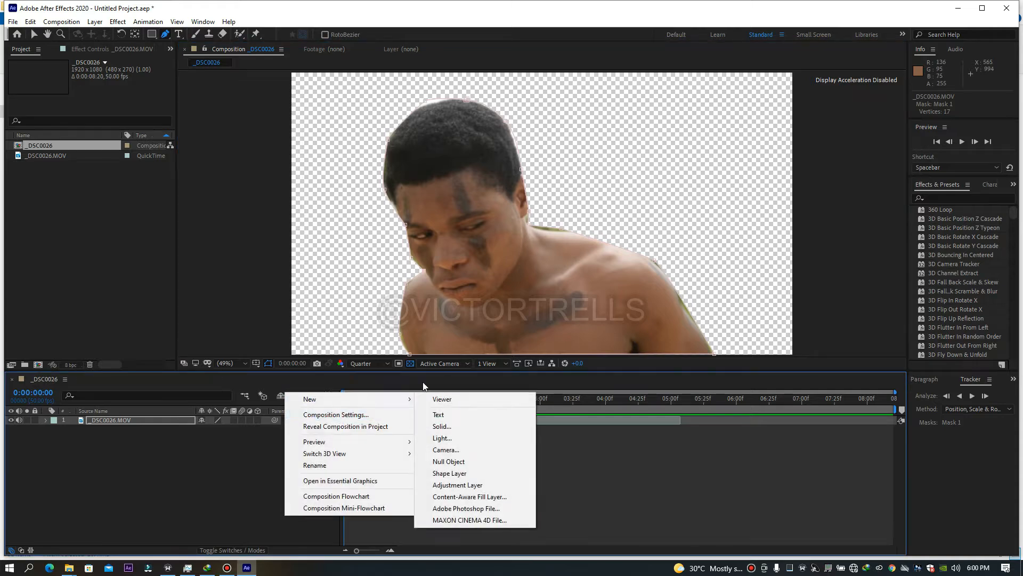
left_click(453, 427)
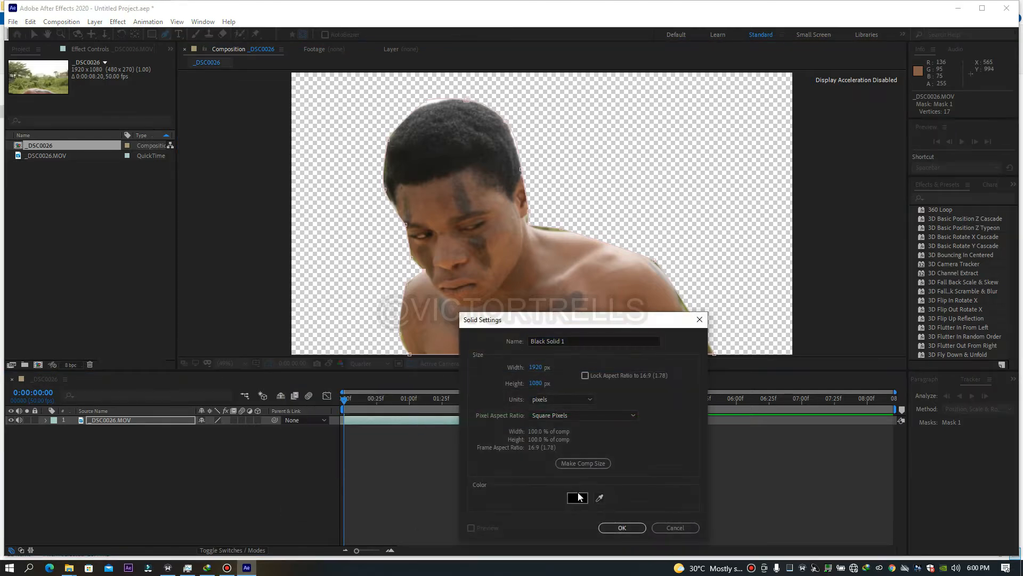
left_click(579, 497)
type("FF0000")
left_click(689, 369)
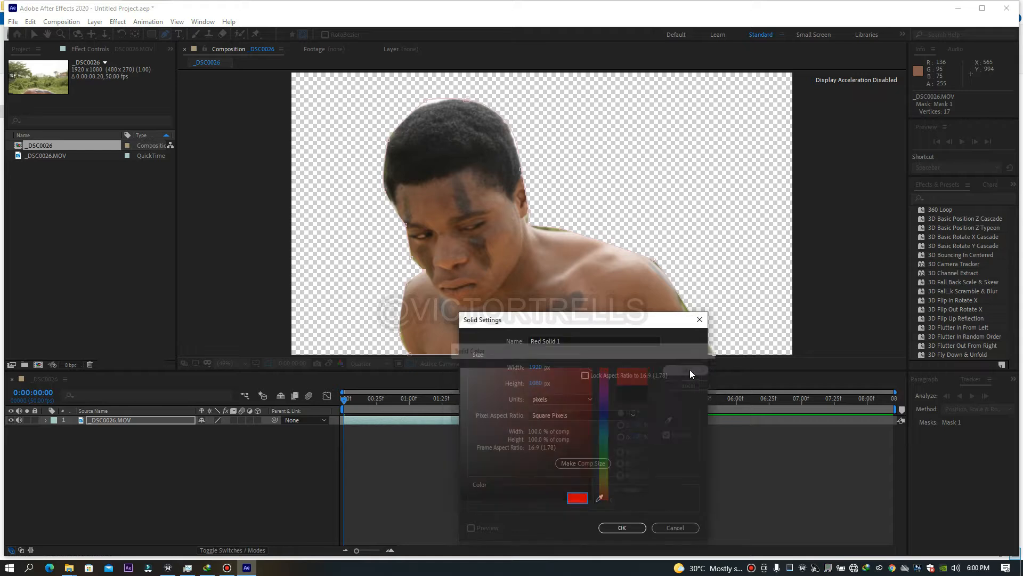
left_click(619, 528)
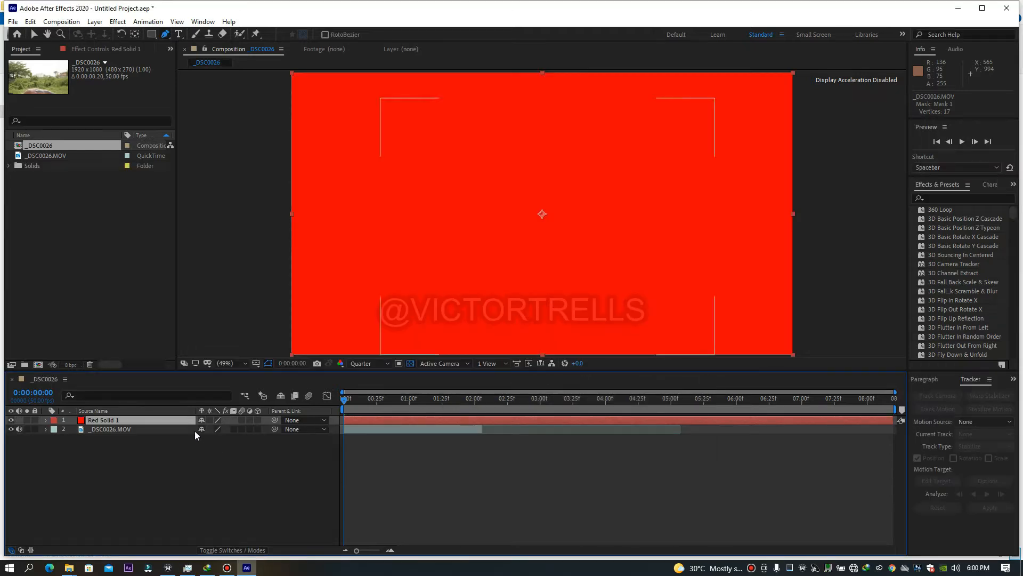
left_click_drag(181, 423, 177, 511)
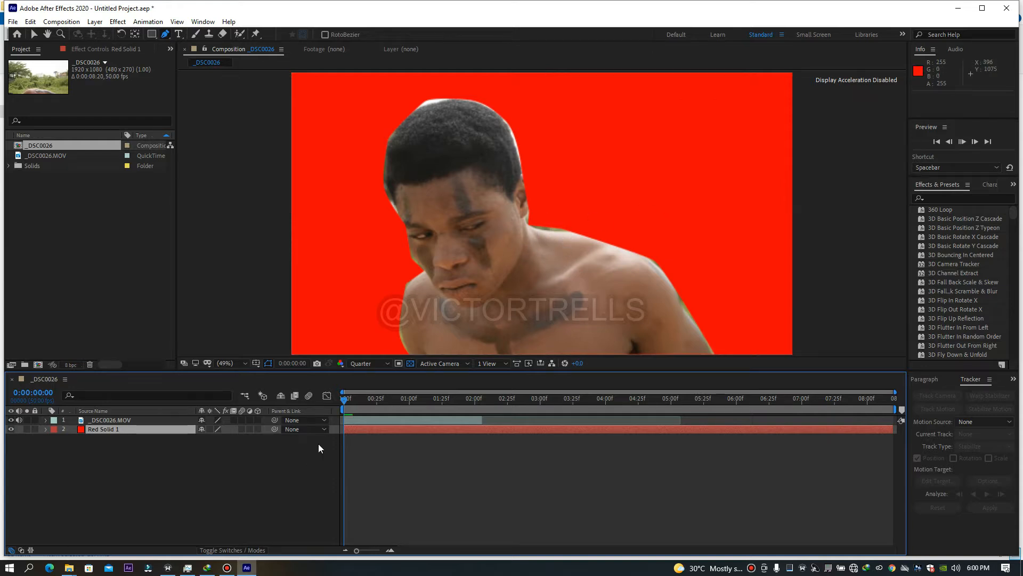
Step: Preview the masked footage over the red solid and return to the start of the composition
key("space")
key("space")
left_click_drag(383, 400, 326, 402)
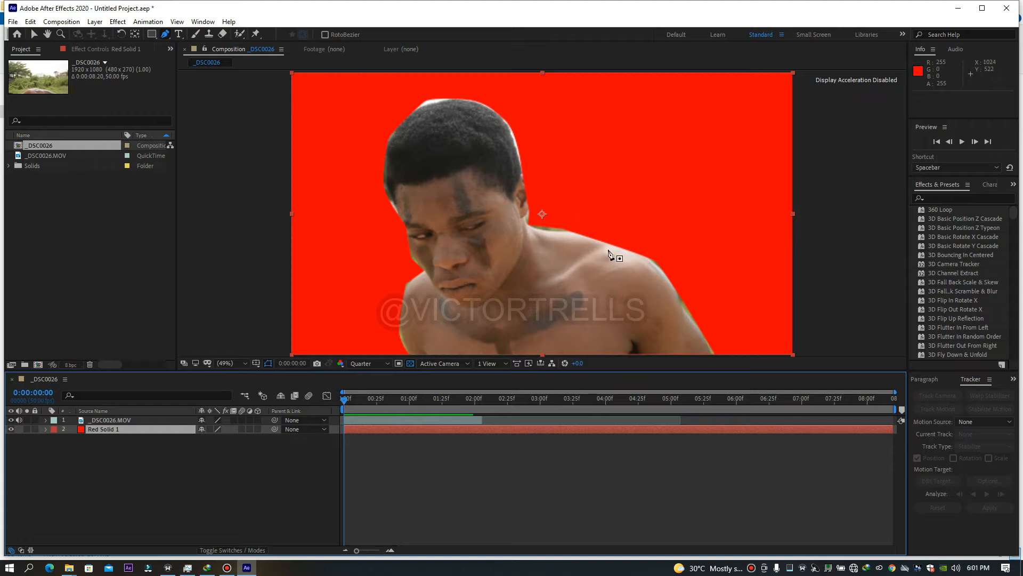
Step: Move the mask point beside the eye slightly outward and set a first Mask Path keyframe at 0:00:00:00
left_click(360, 420)
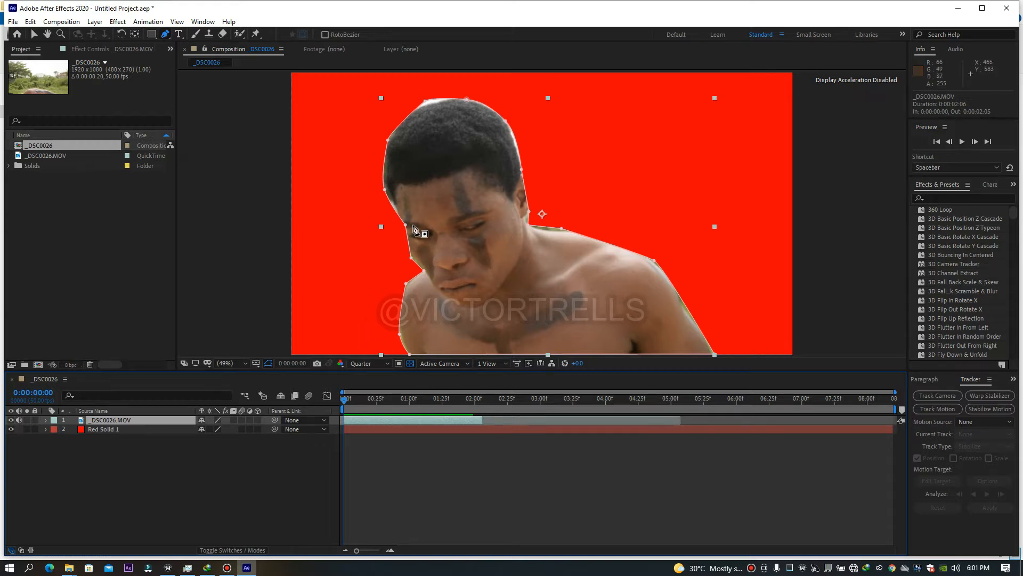
key("v")
left_click_drag(406, 225, 401, 225)
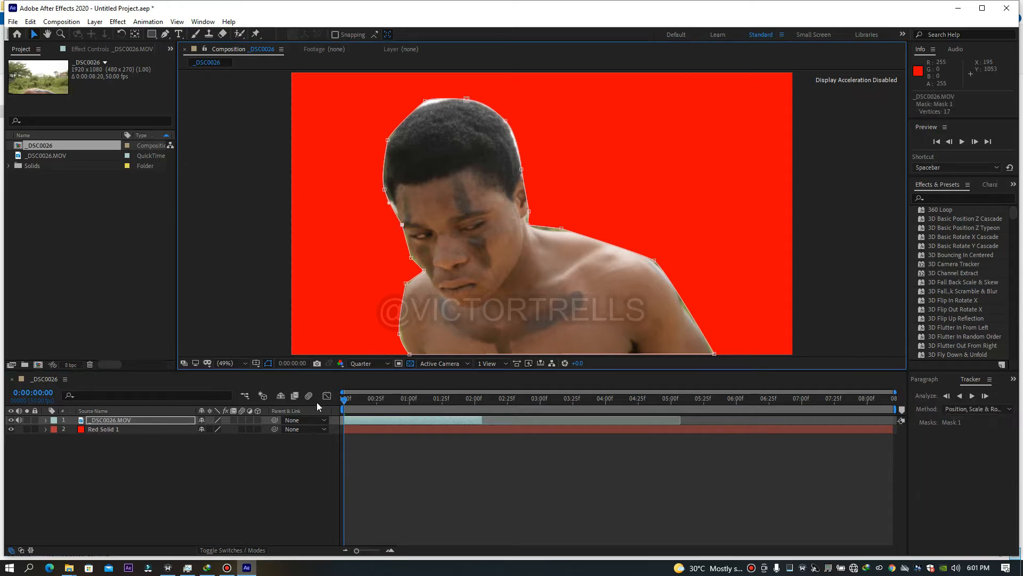
left_click(117, 418)
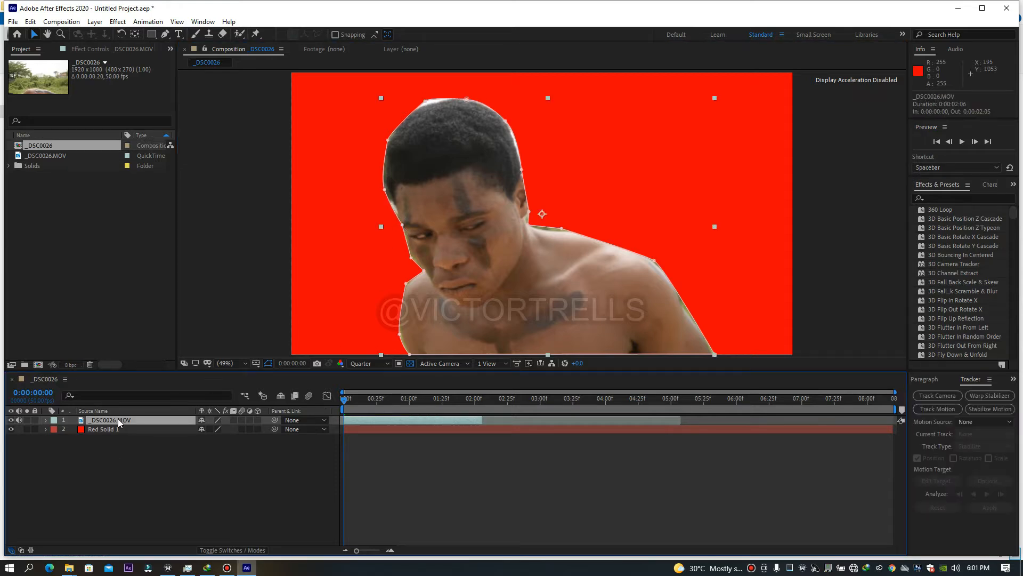
key("m")
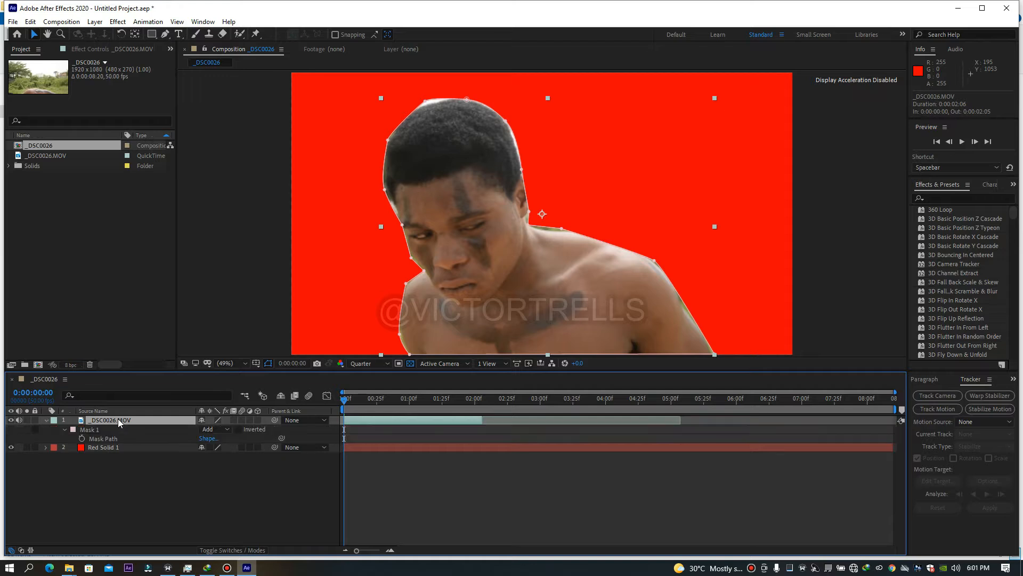
left_click(82, 438)
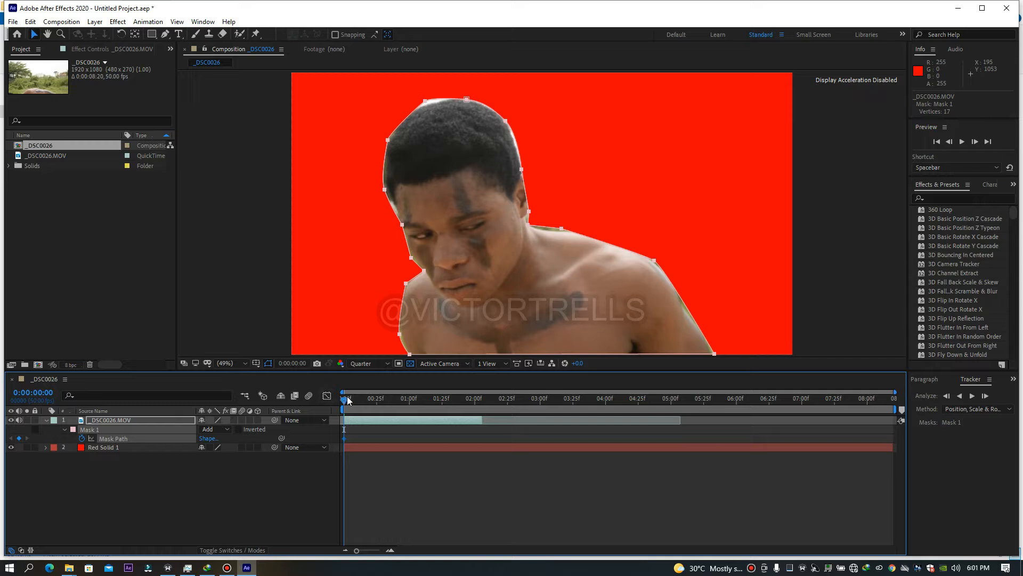
Step: At 0:00:00:03, move the mask points along the jaw, face and front of the hair to fit the head's new position
left_click(347, 399)
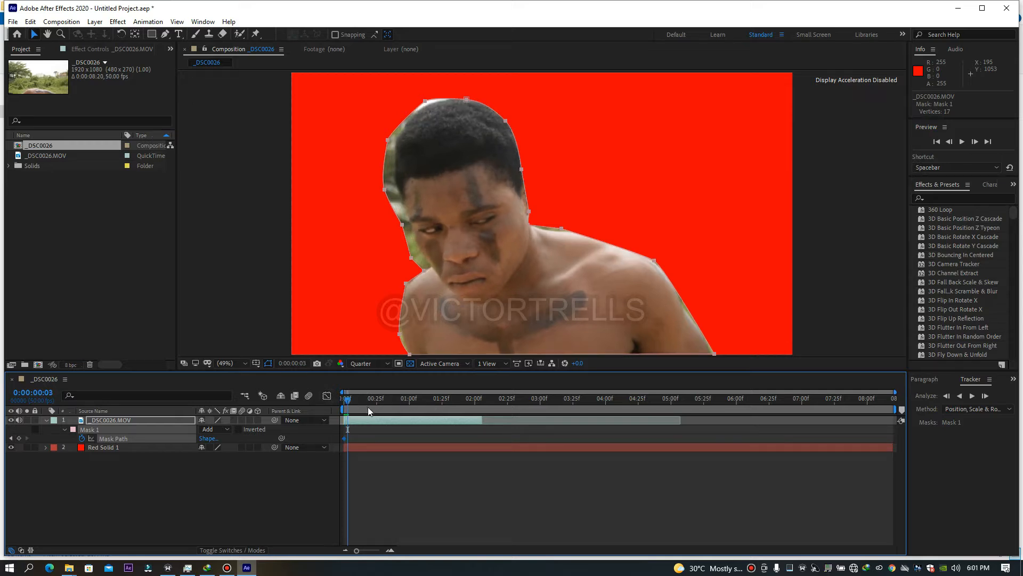
left_click(357, 432)
left_click(357, 423)
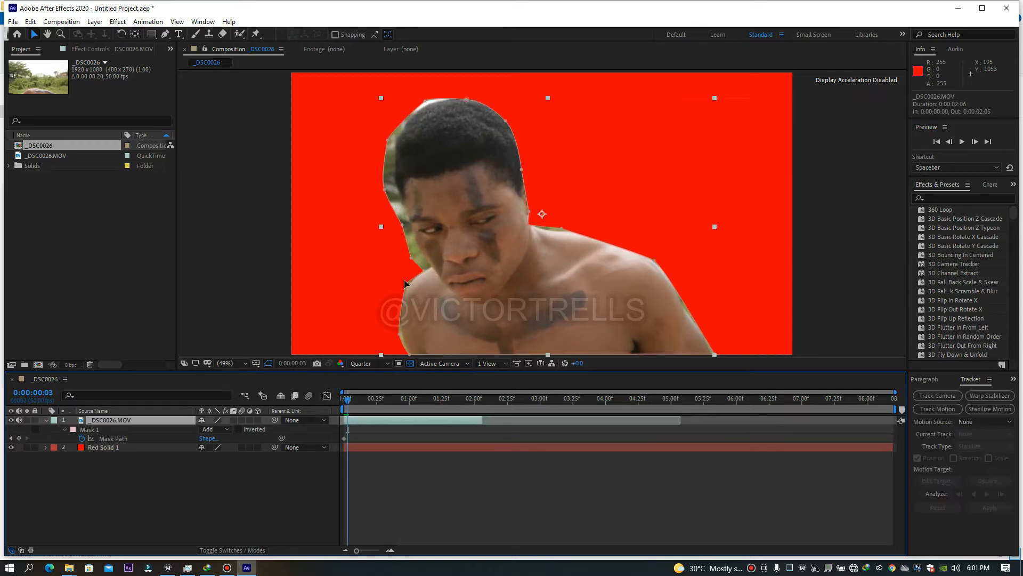
left_click_drag(422, 273, 416, 244)
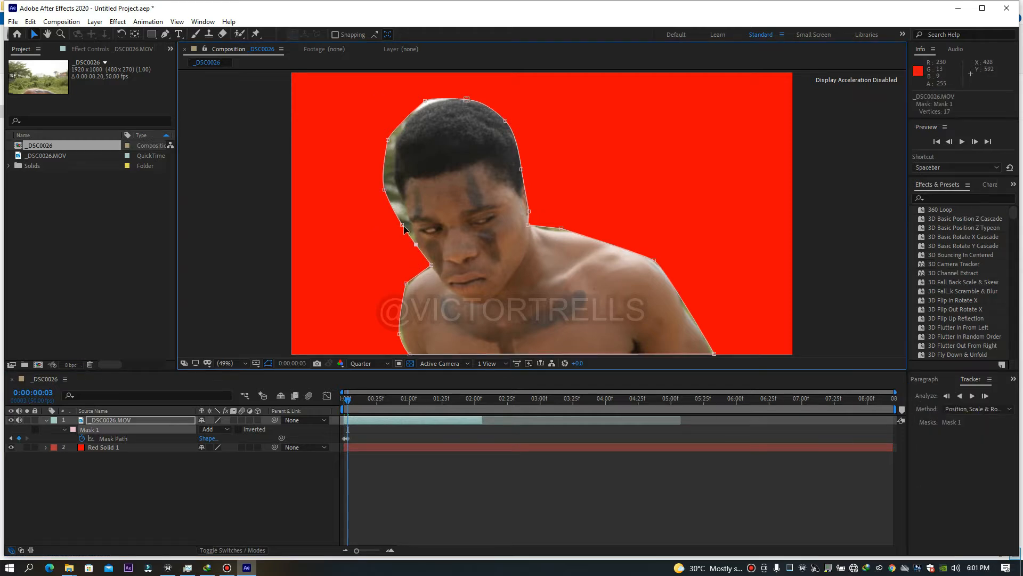
left_click_drag(384, 189, 395, 186)
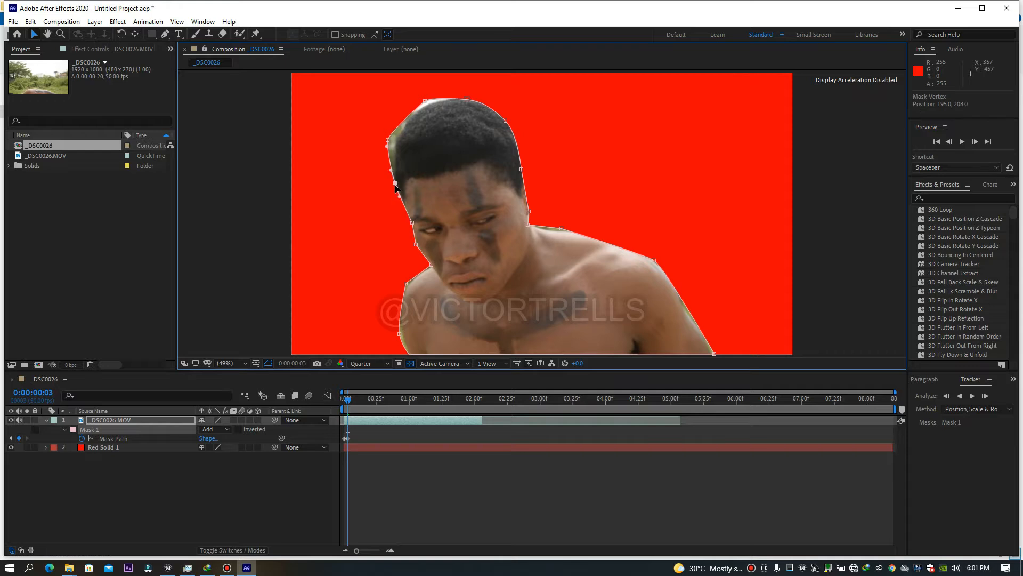
left_click_drag(387, 140, 401, 139)
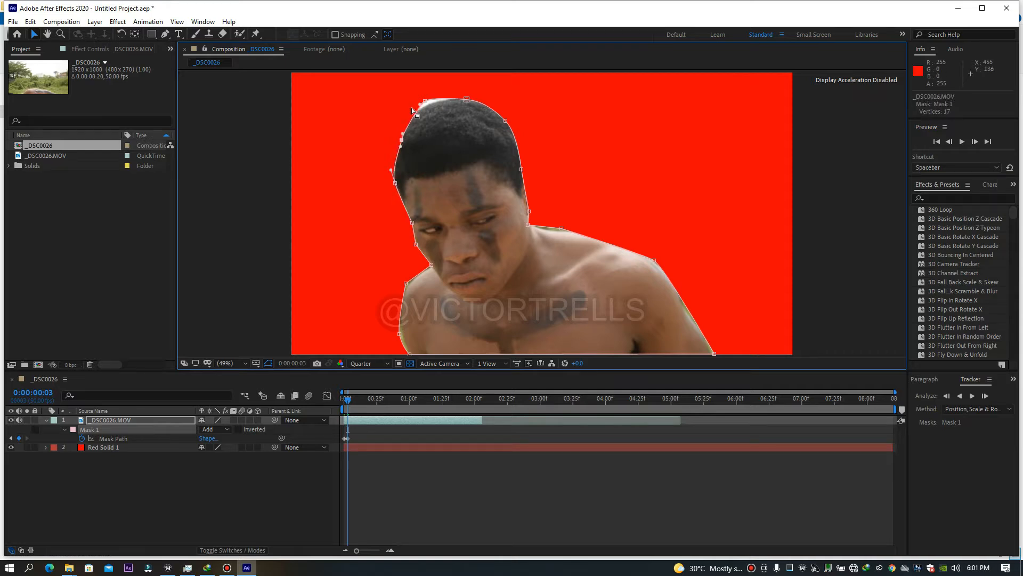
left_click_drag(425, 102, 469, 100)
Step: Adjust the mask points around the back of the head, ear, neck and shoulder at 0:00:00:03
left_click_drag(522, 169, 529, 154)
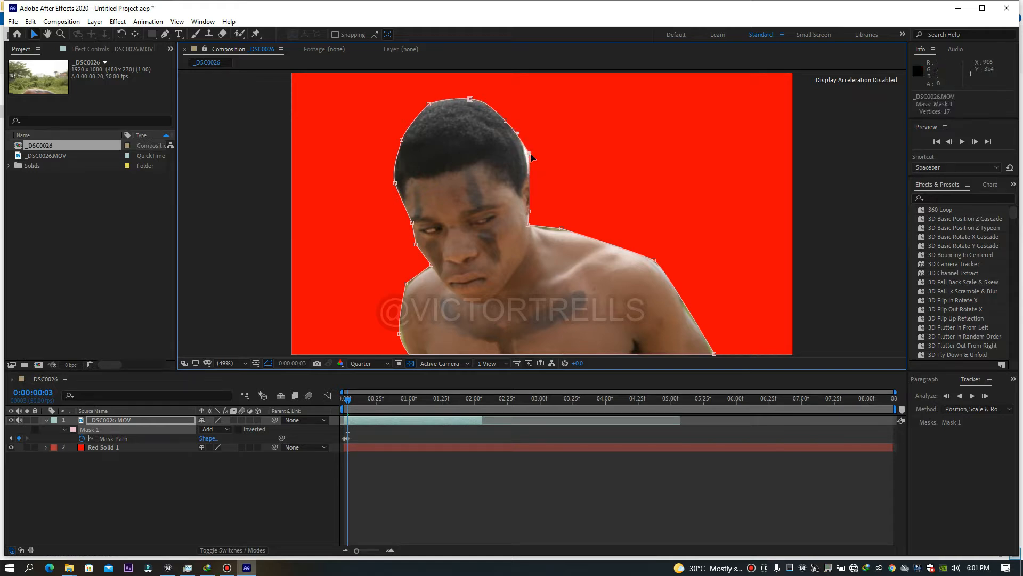
left_click_drag(507, 120, 508, 116)
left_click_drag(529, 154, 520, 152)
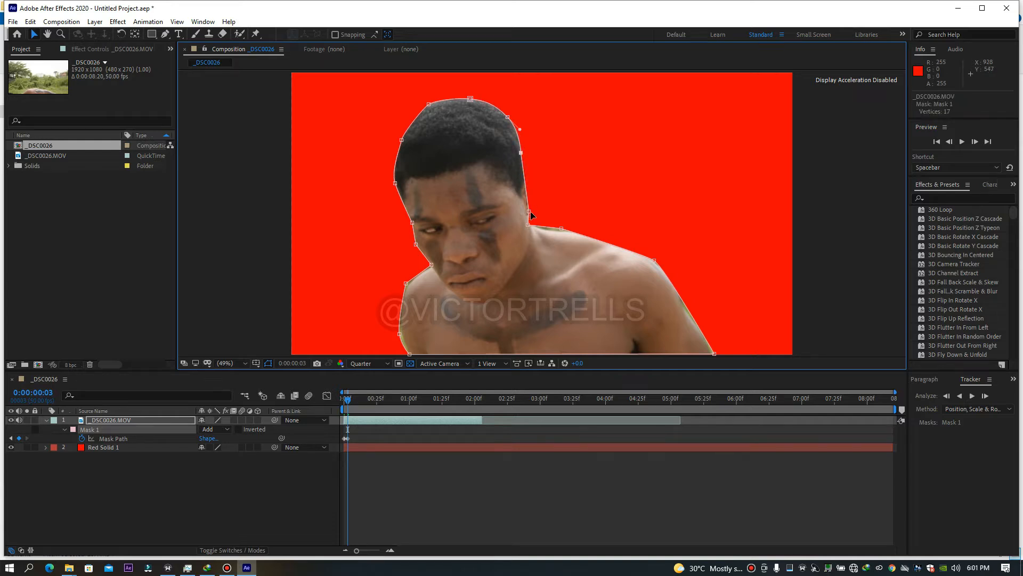
left_click_drag(529, 211, 527, 172)
left_click_drag(528, 224, 565, 236)
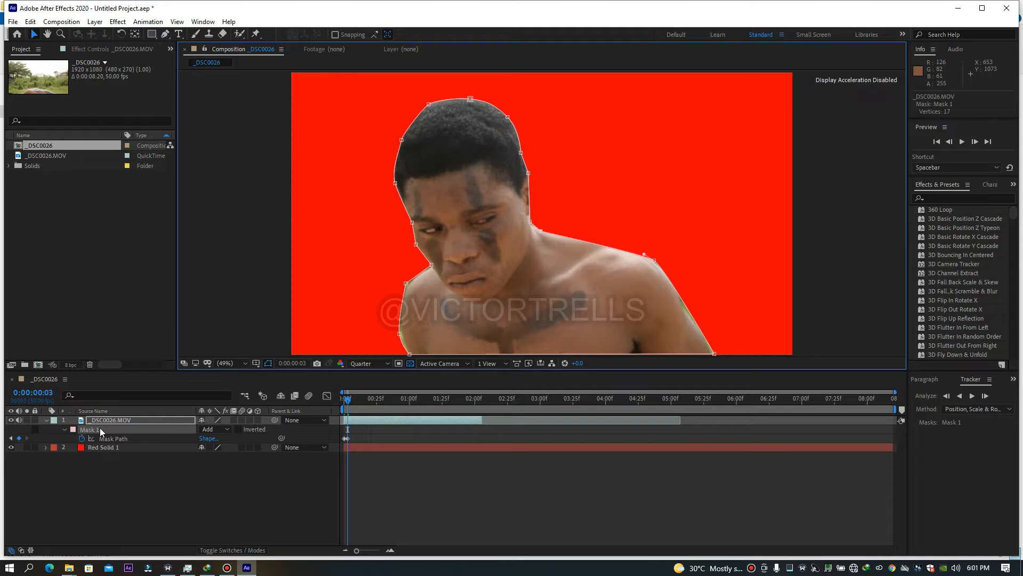
Step: Delete Mask 1 from the _DSC0026.MOV layer
left_click(112, 448)
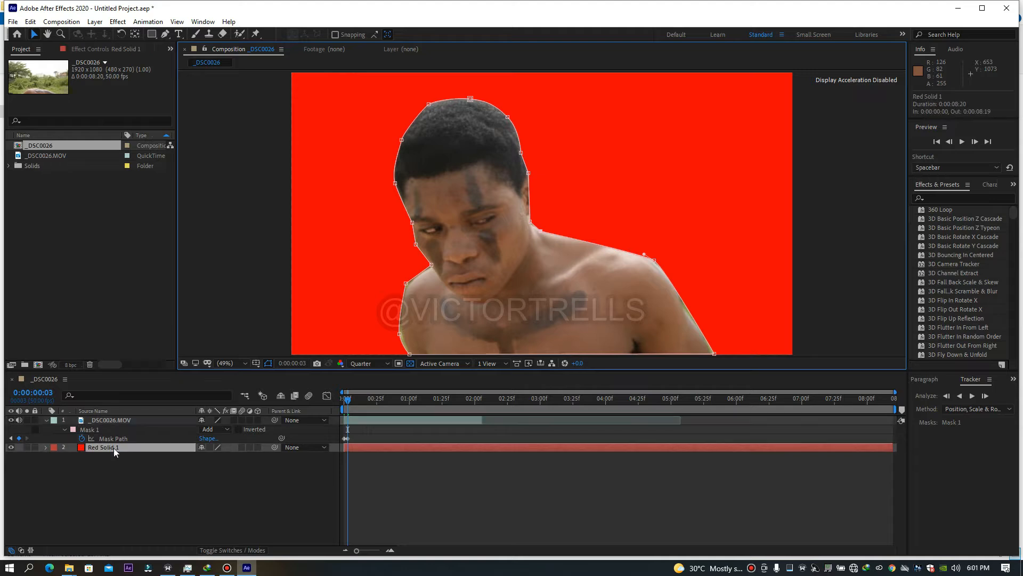
left_click(94, 428)
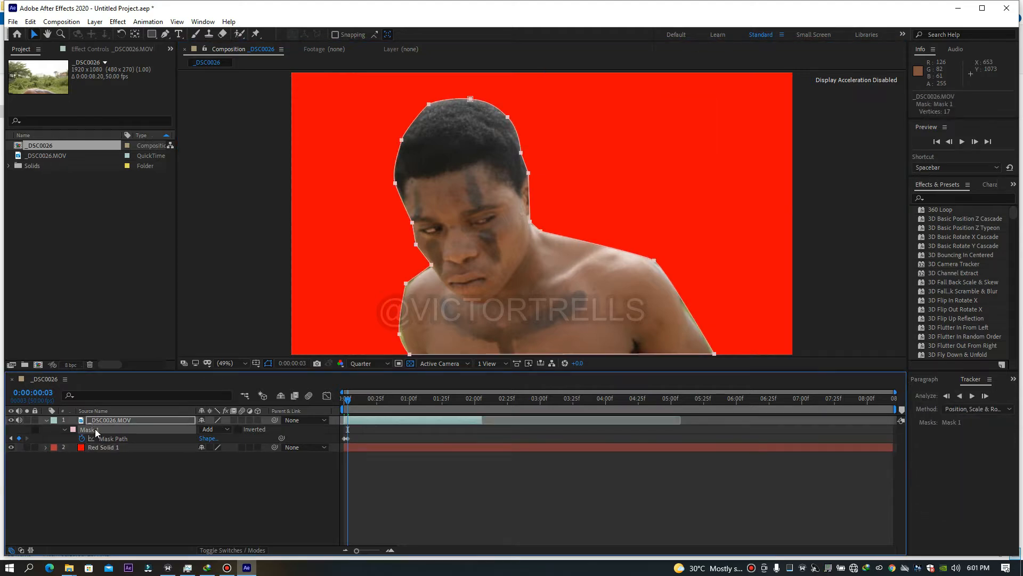
key("Delete")
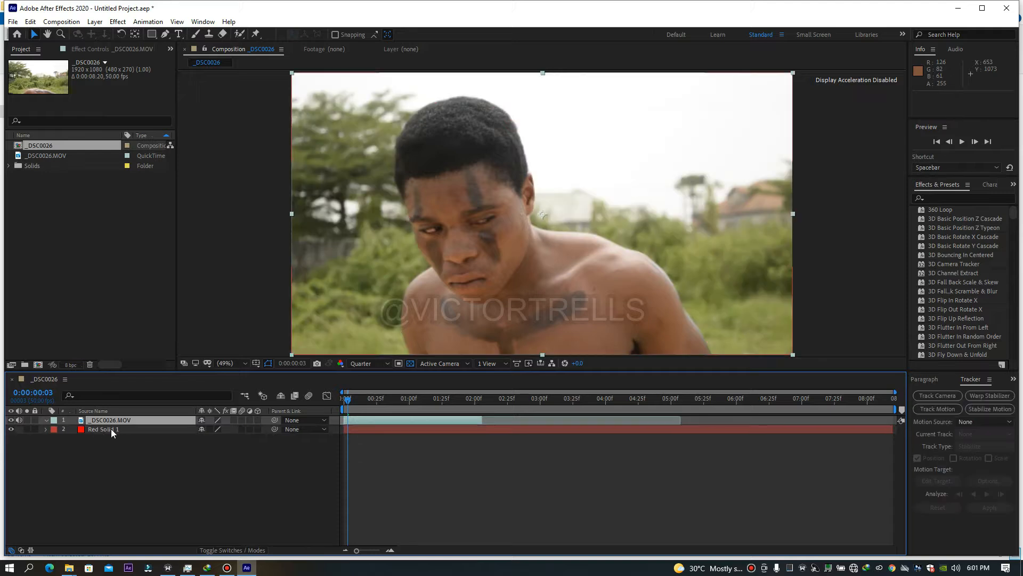
Step: Trim the end of the _DSC0026.MOV layer to 0:00:01:21
left_click_drag(347, 397, 439, 399)
key("Page_Up")
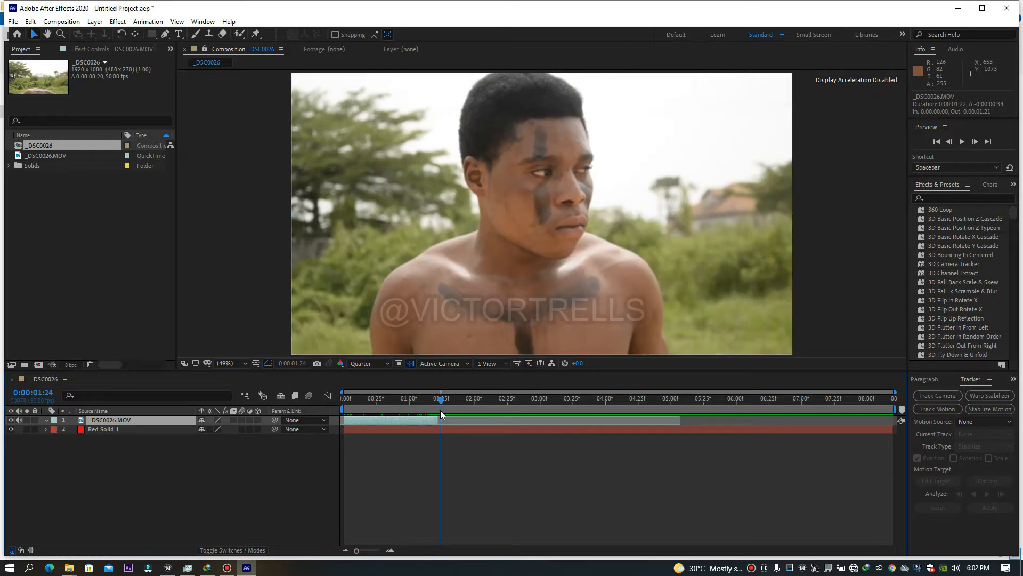
left_click(440, 410)
left_click(432, 408)
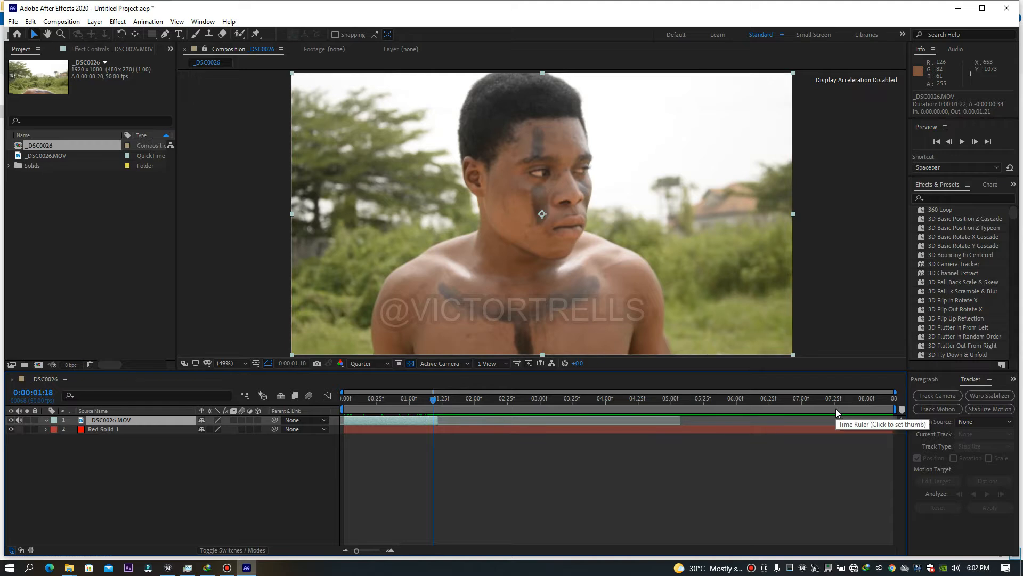
Step: Shorten the work area to the end of the trimmed clip and trim the composition to the work area
left_click_drag(894, 409, 443, 392)
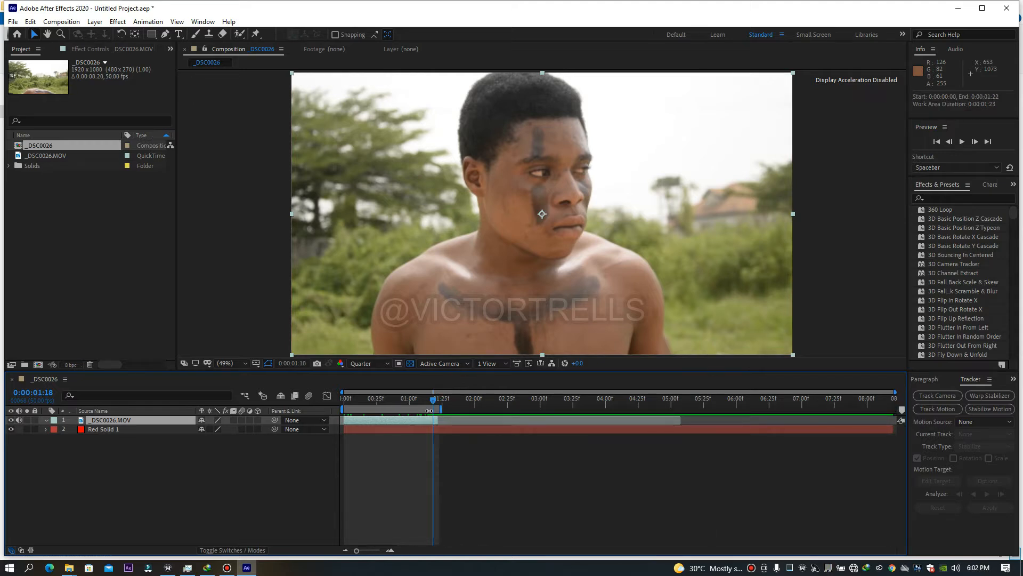
right_click(430, 410)
left_click(454, 440)
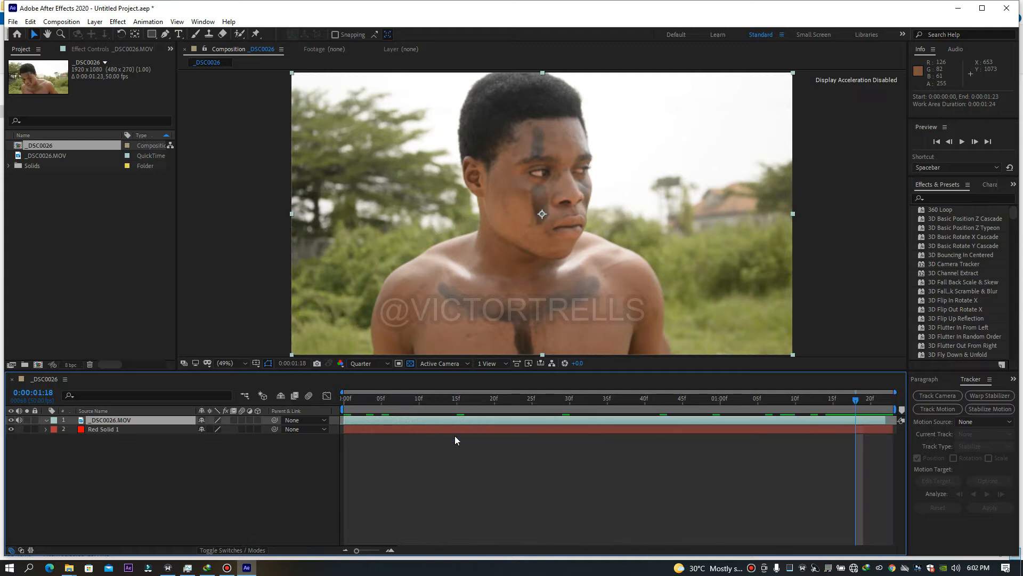
Step: Paint a Roto Brush foreground stroke over the man's head and body in the _DSC0026.MOV layer at 0:00:00:01
double_click(171, 419)
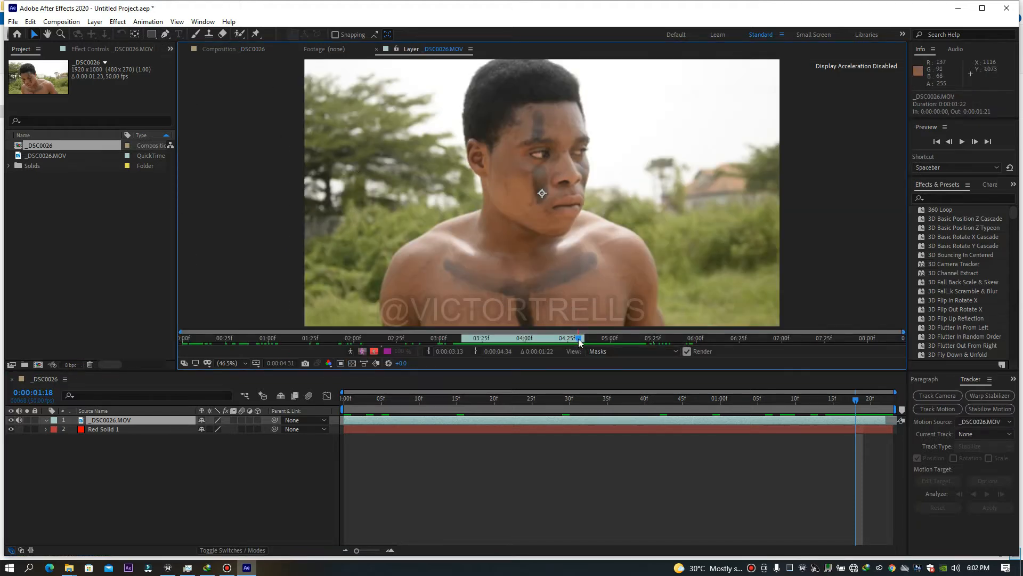
left_click_drag(580, 342, 464, 337)
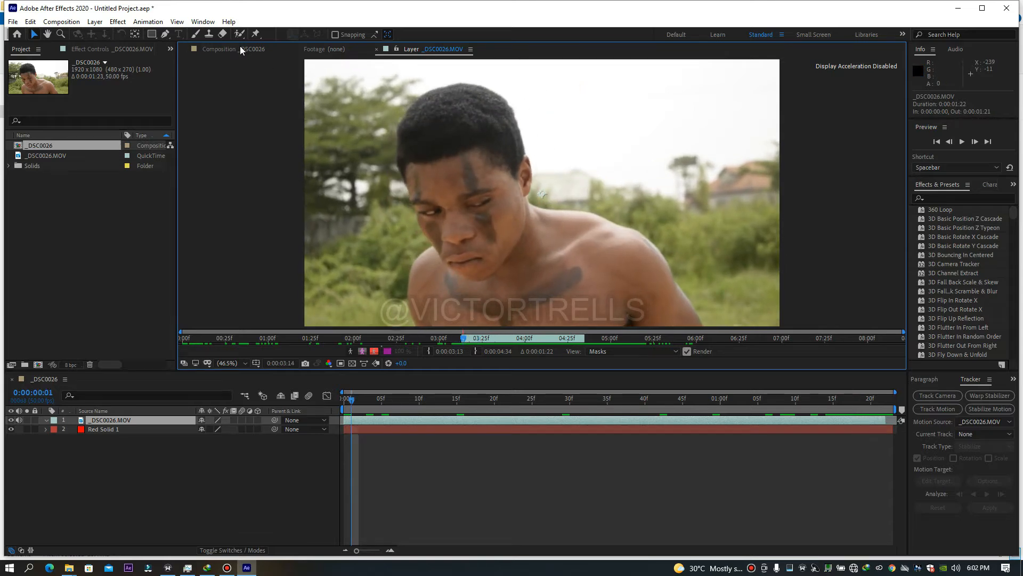
left_click(241, 34)
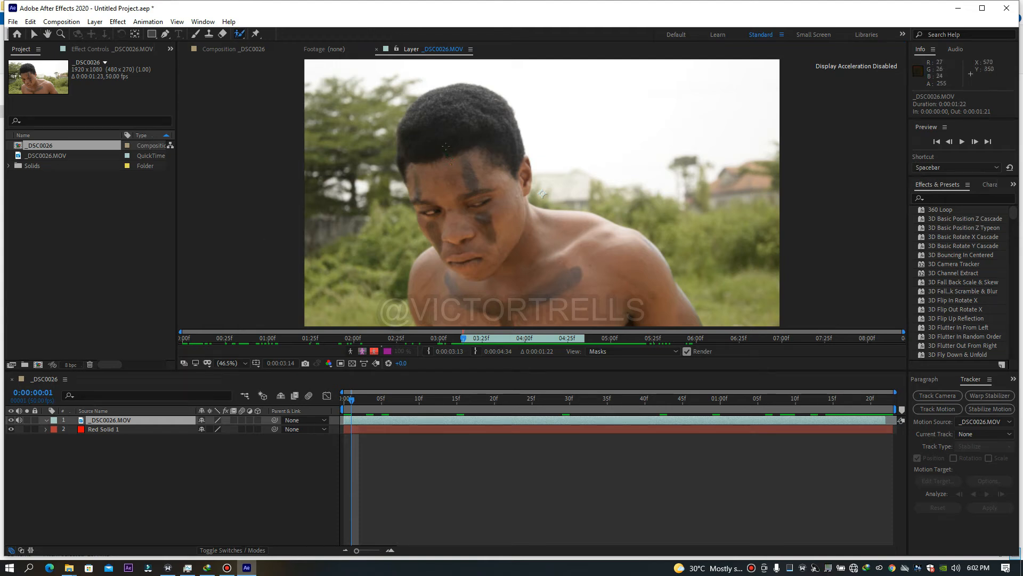
mouse_move(436, 94)
left_mouse_down()
mouse_move(508, 206)
mouse_move(601, 241)
mouse_move(658, 286)
mouse_move(666, 314)
left_mouse_up()
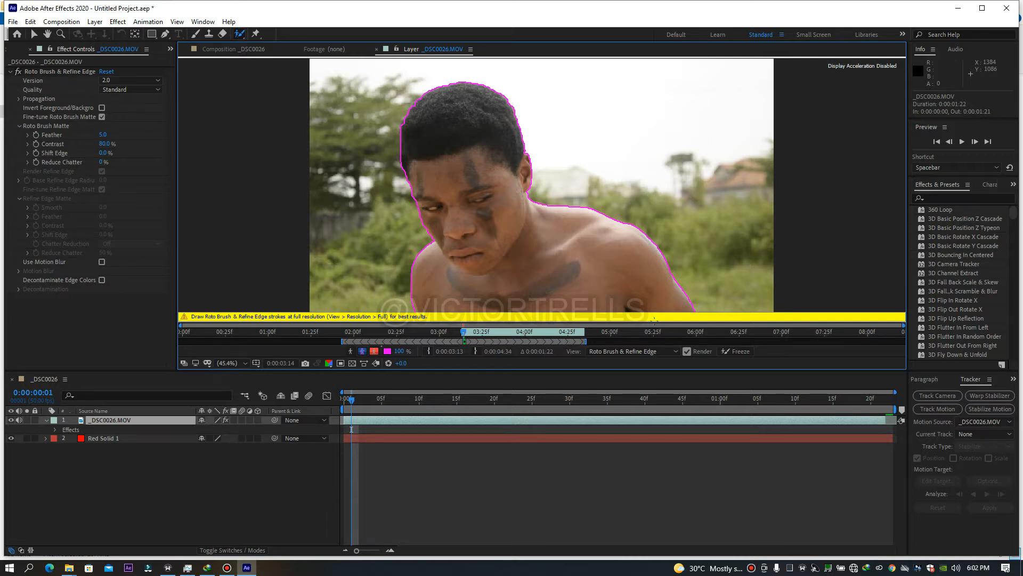
Step: Propagate the Roto Brush outline through the trimmed clip and play it back to check how it follows the man
left_click(961, 141)
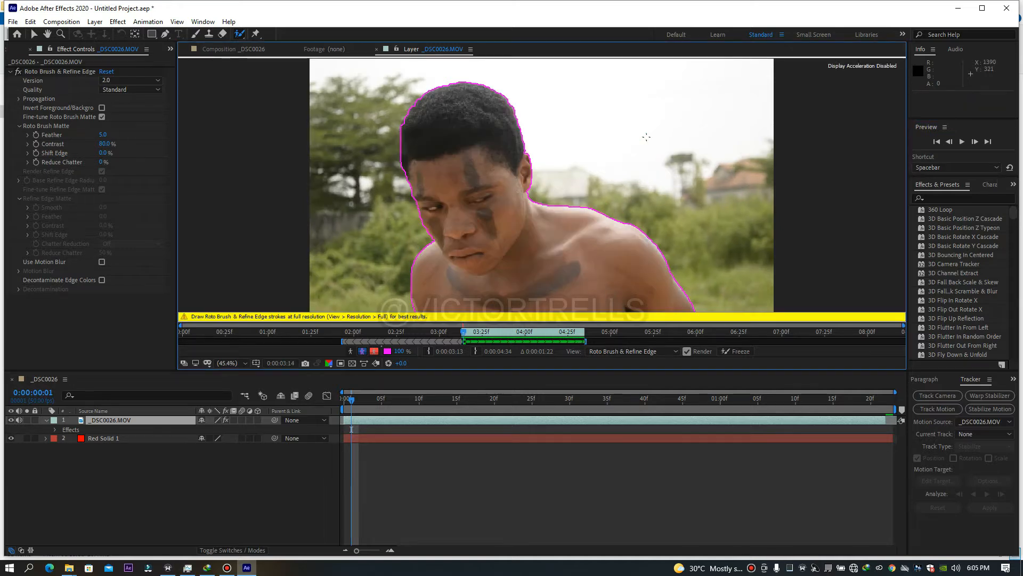
key("space")
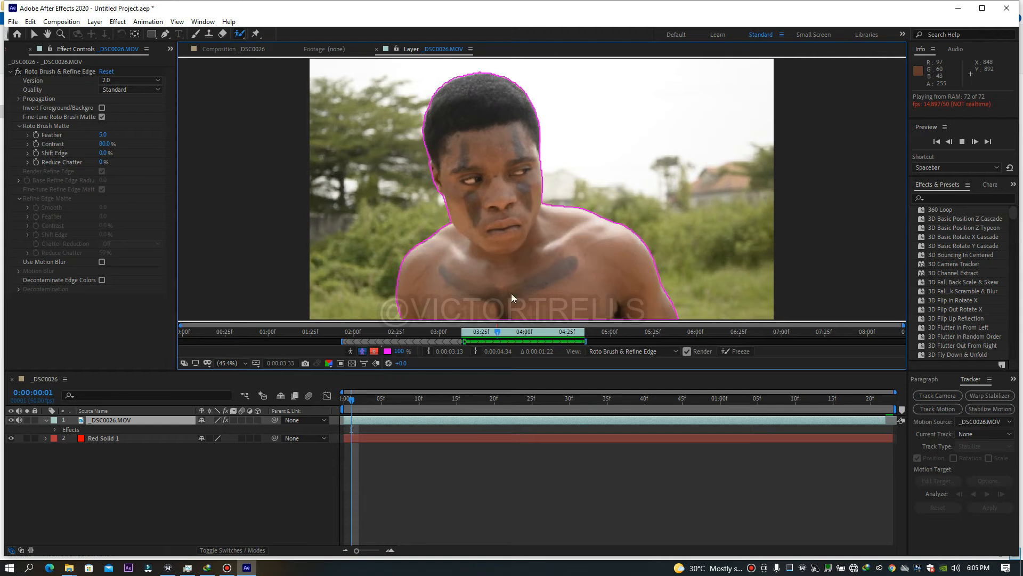
key("space")
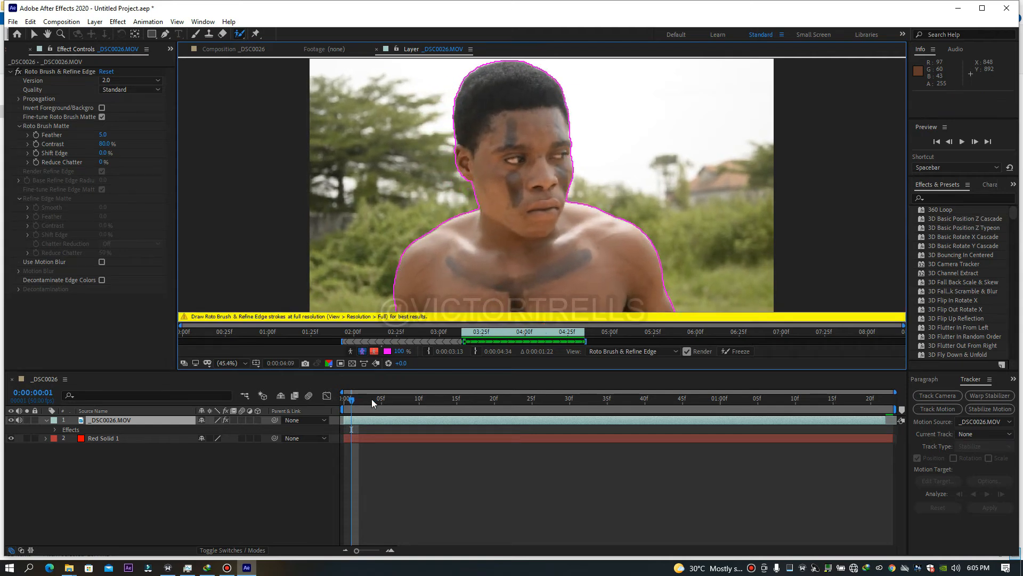
Step: Show the _DSC0026 composition at Full resolution and preview the man's cutout over the red solid
left_click(224, 48)
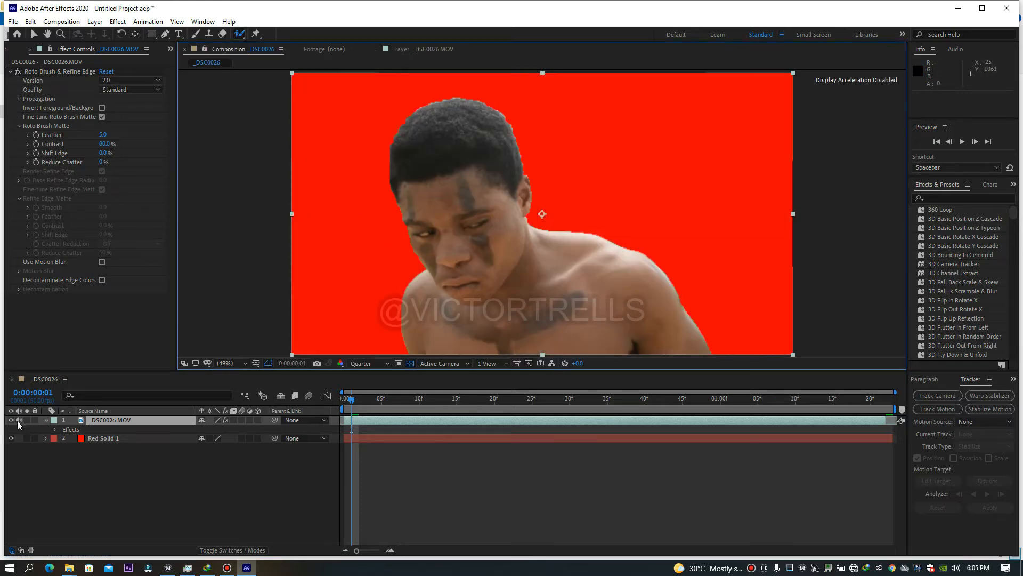
left_click(377, 361)
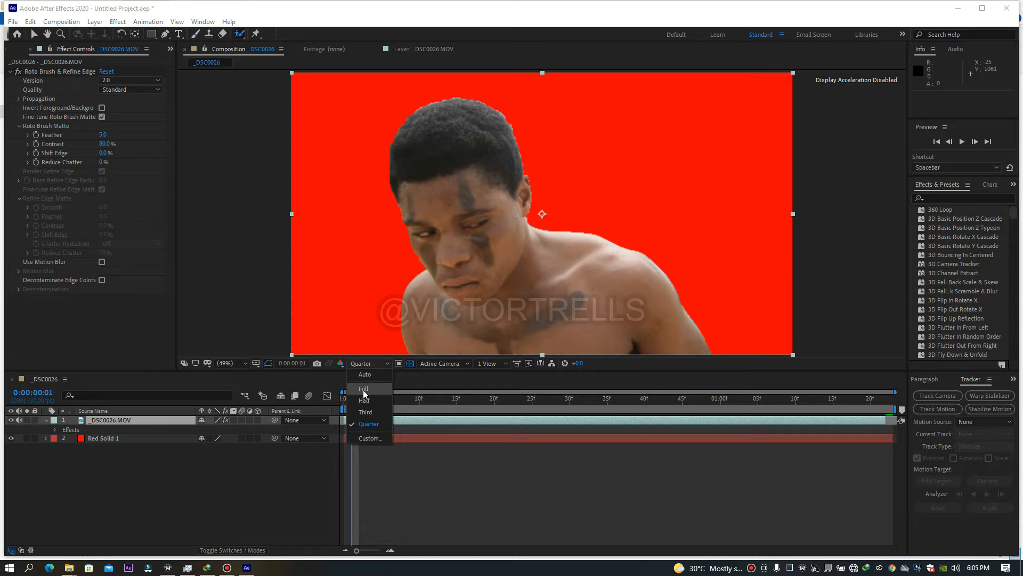
left_click(363, 389)
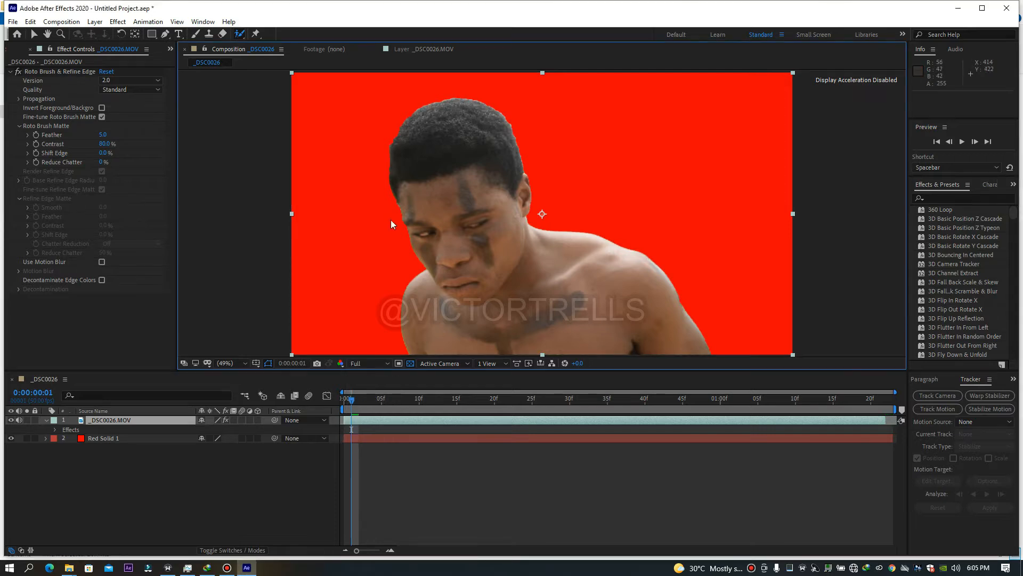
key("space")
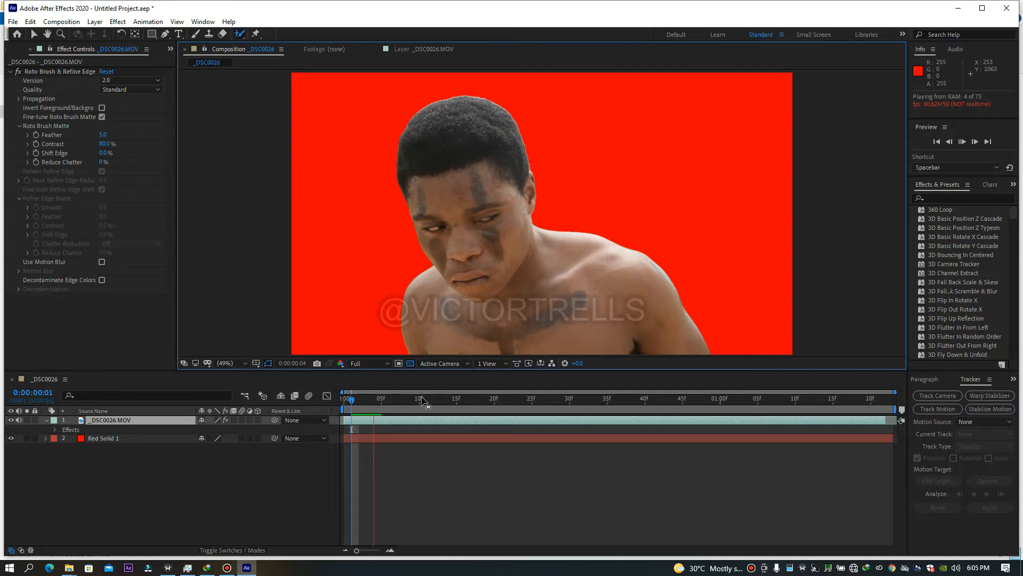
Step: Reduce the composition's preview resolution through Third to Quarter and move the playhead to 0:00:00:04
left_click(369, 363)
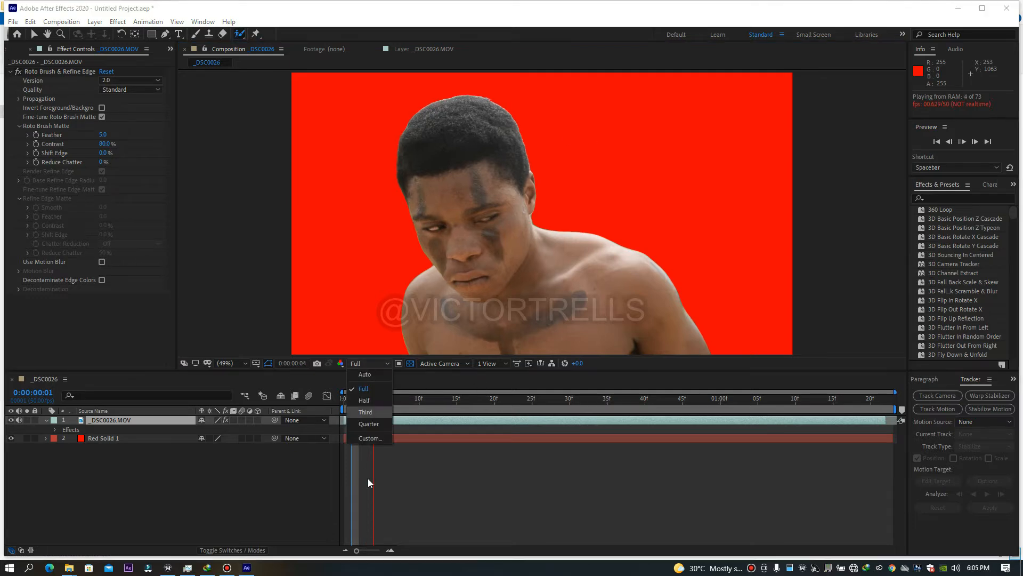
left_click(371, 410)
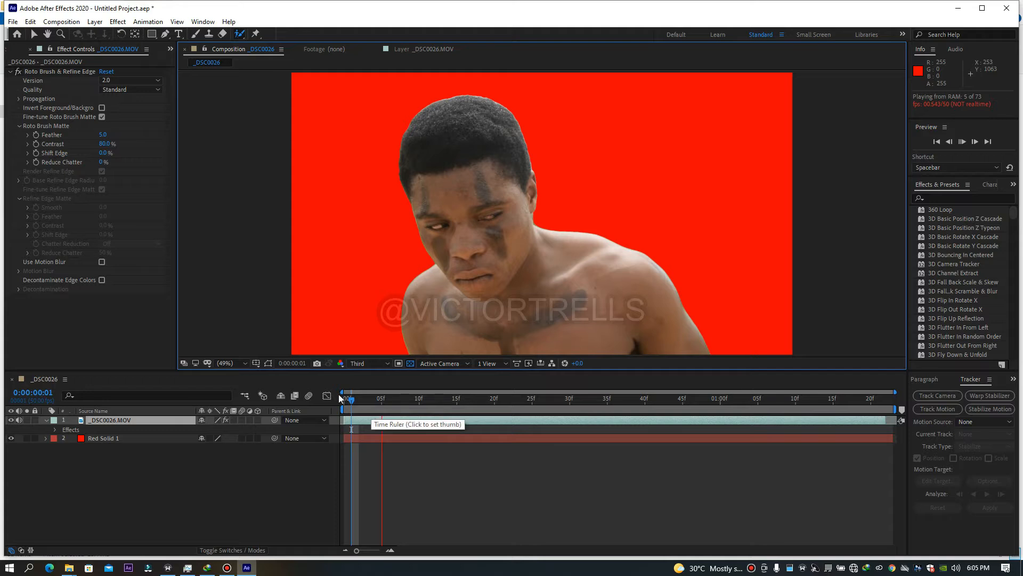
left_click(361, 363)
left_click(367, 423)
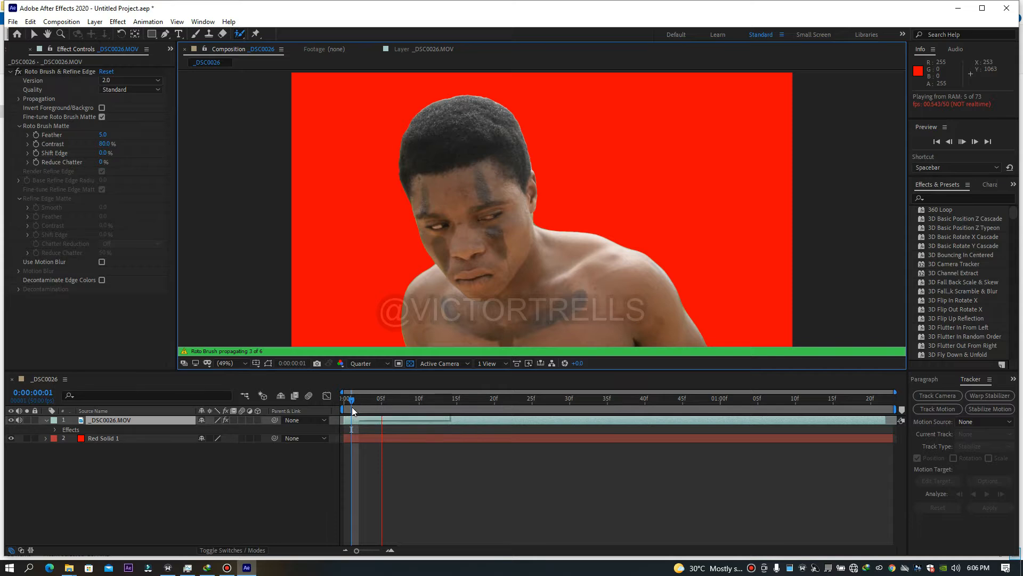
left_click_drag(367, 401, 354, 400)
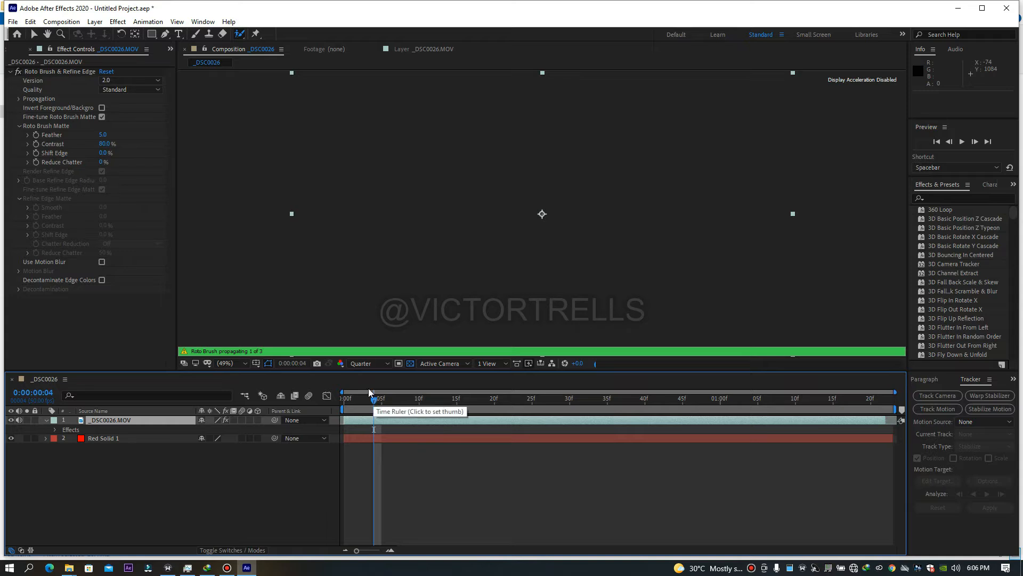
Step: Check the Roto Brush outline in the layer view at 0:00:00:04 and set the composition's resolution to Full
left_click(440, 53)
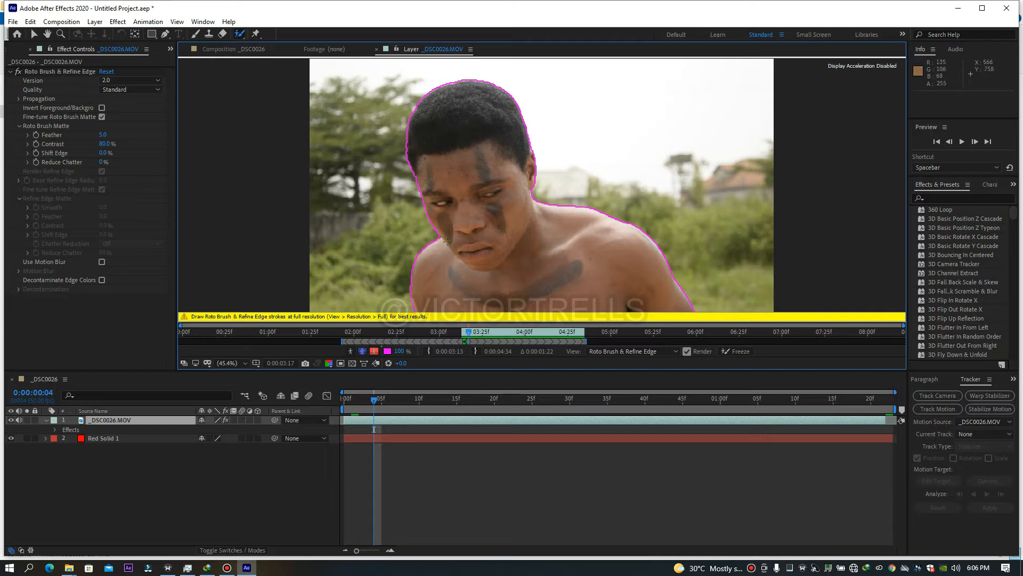
left_click(253, 50)
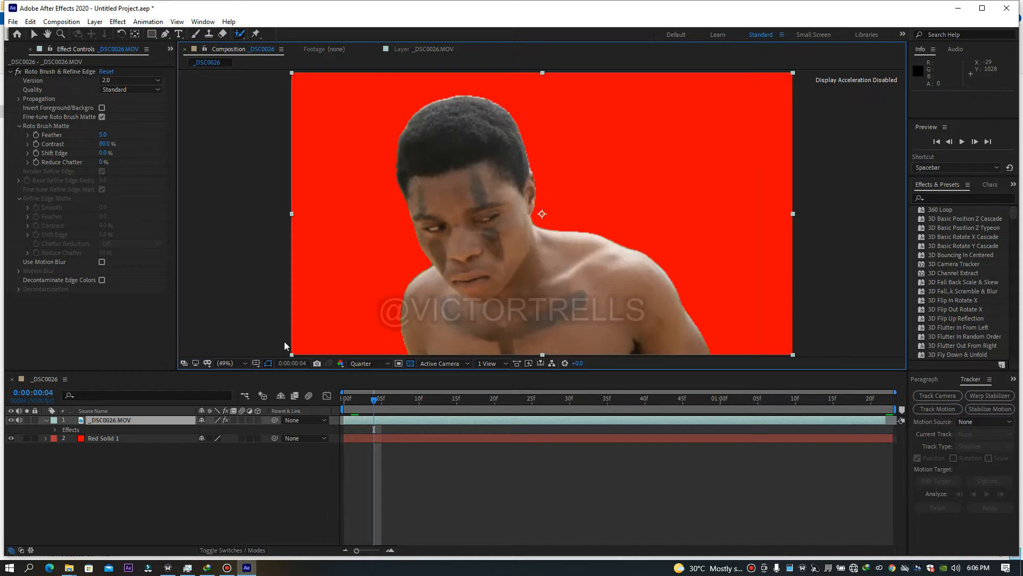
left_click(369, 362)
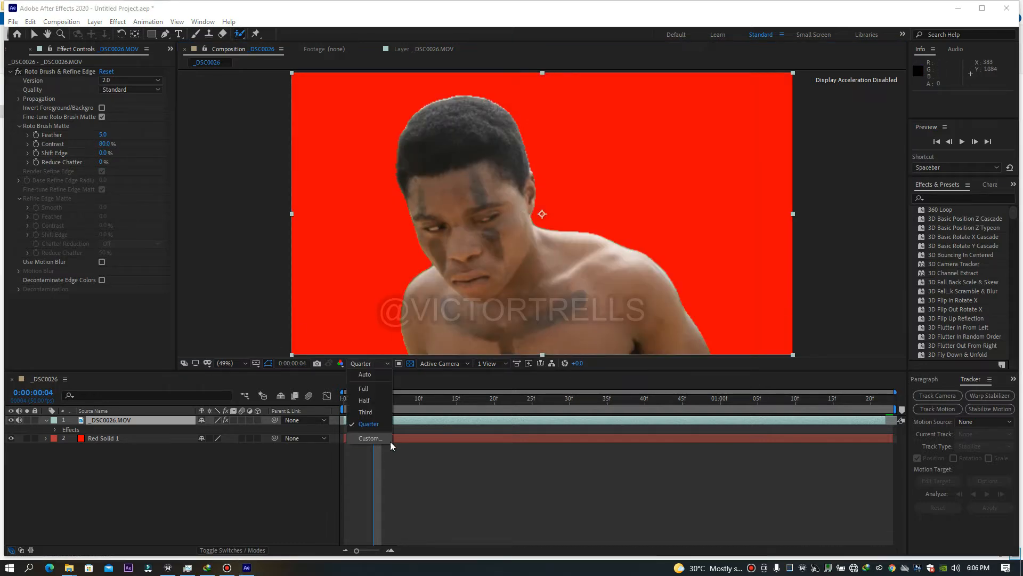
left_click(364, 389)
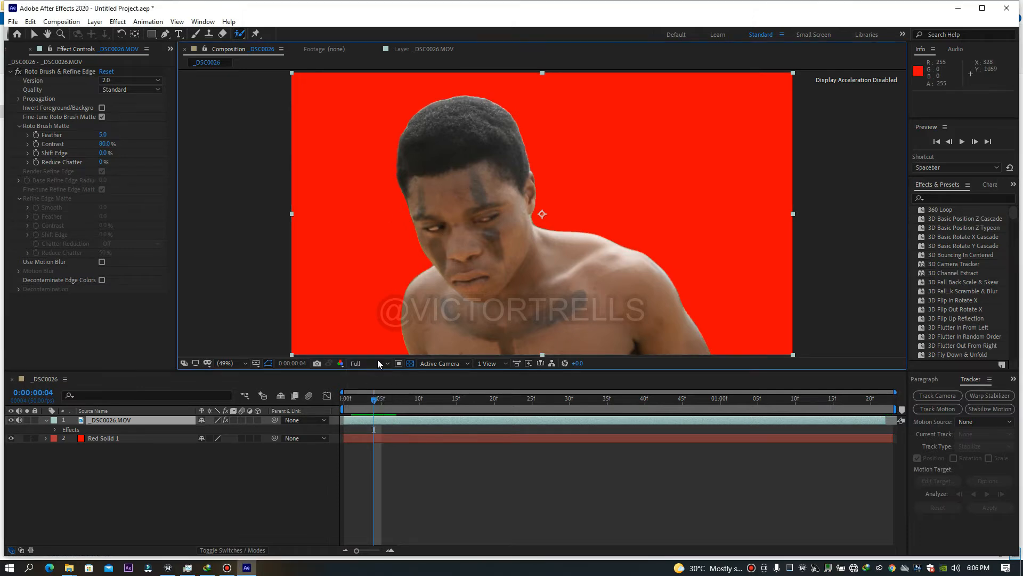
Step: Preview the composition from 0:00:00:03 and examine the cutout edge by the neck closely at 0:00:00:10
left_click_drag(372, 402, 366, 402)
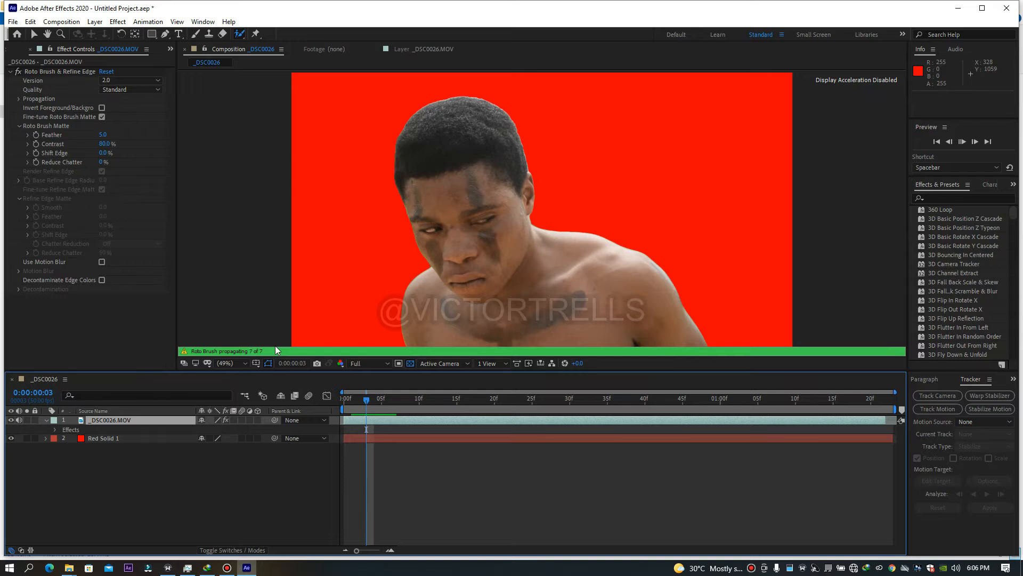
key("space")
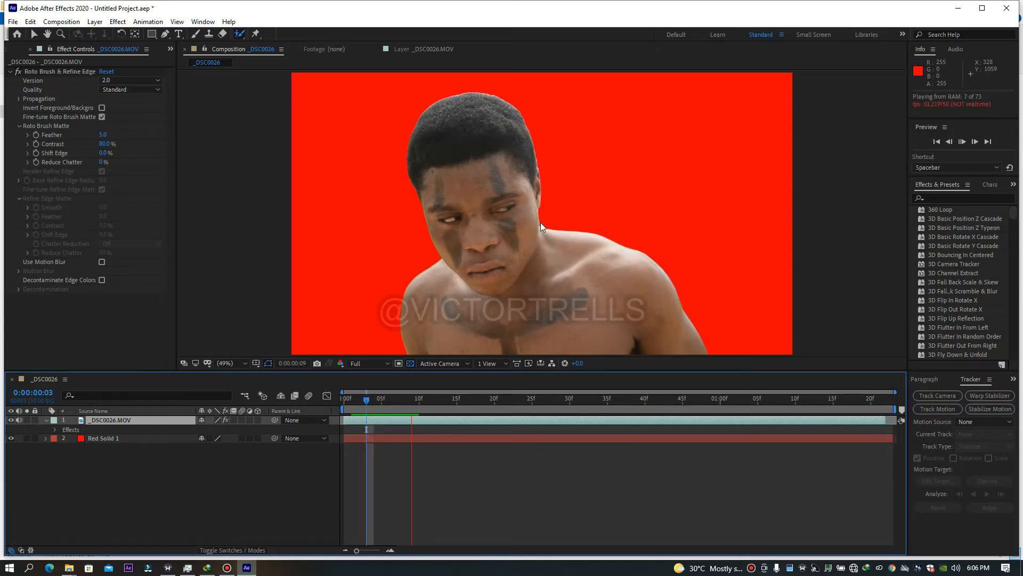
key("space")
scroll(540, 224, "up", 4)
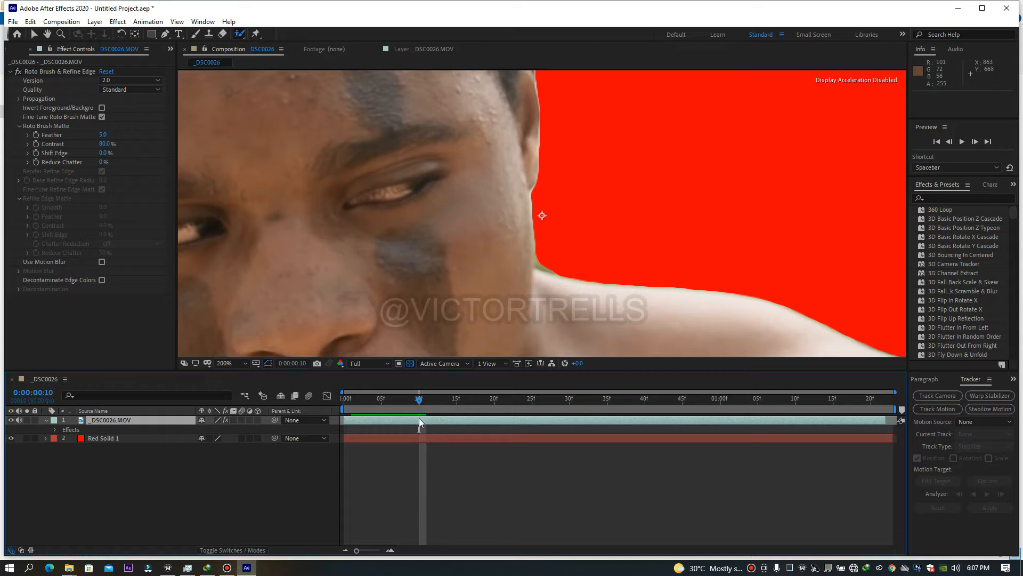
Step: Subtract the background along the cheek and neck from the Roto Brush selection in the _DSC0026.MOV layer at 0:00:00:10
double_click(419, 420)
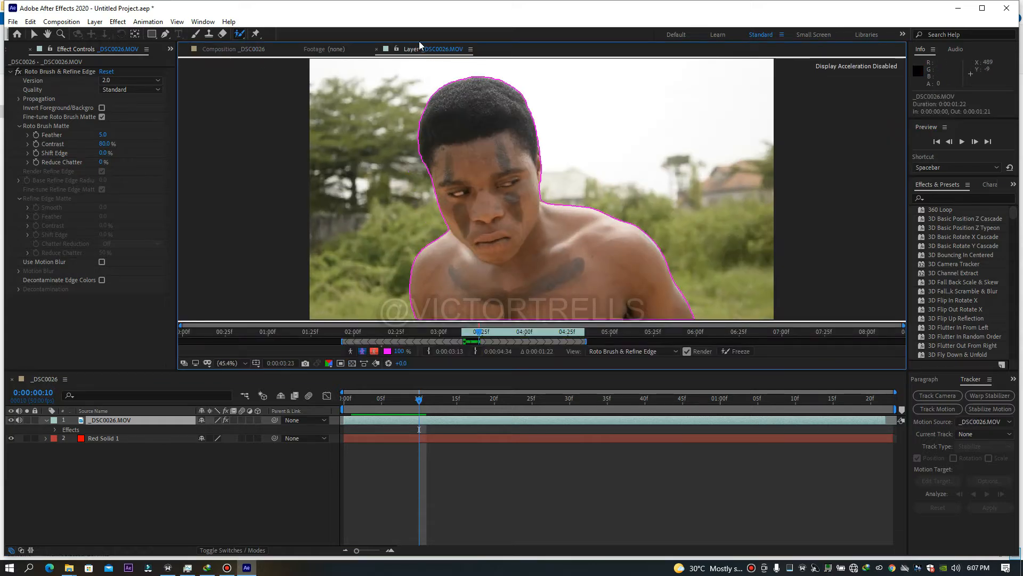
scroll(551, 205, "up", 4)
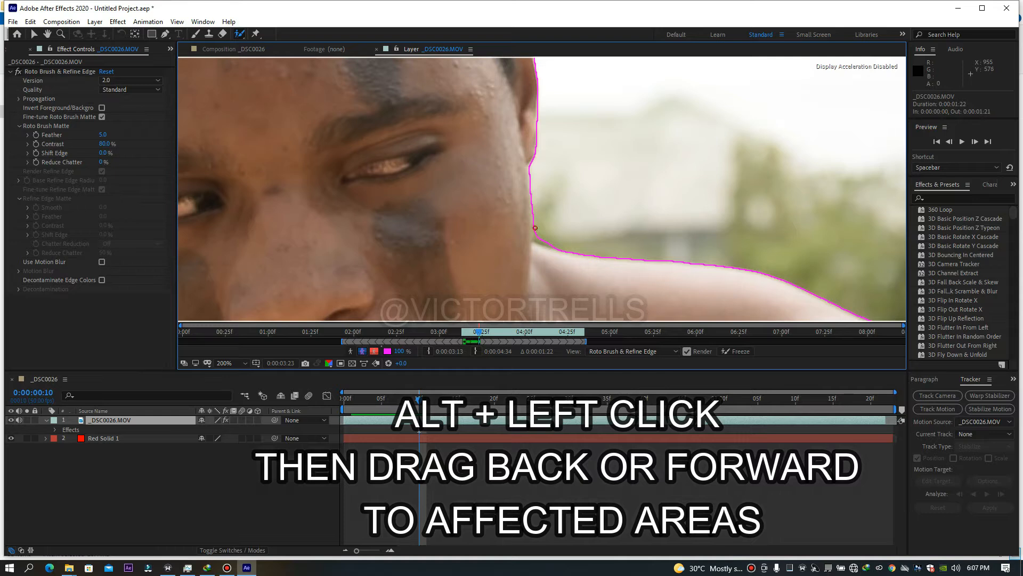
left_click_drag(544, 233, 533, 240)
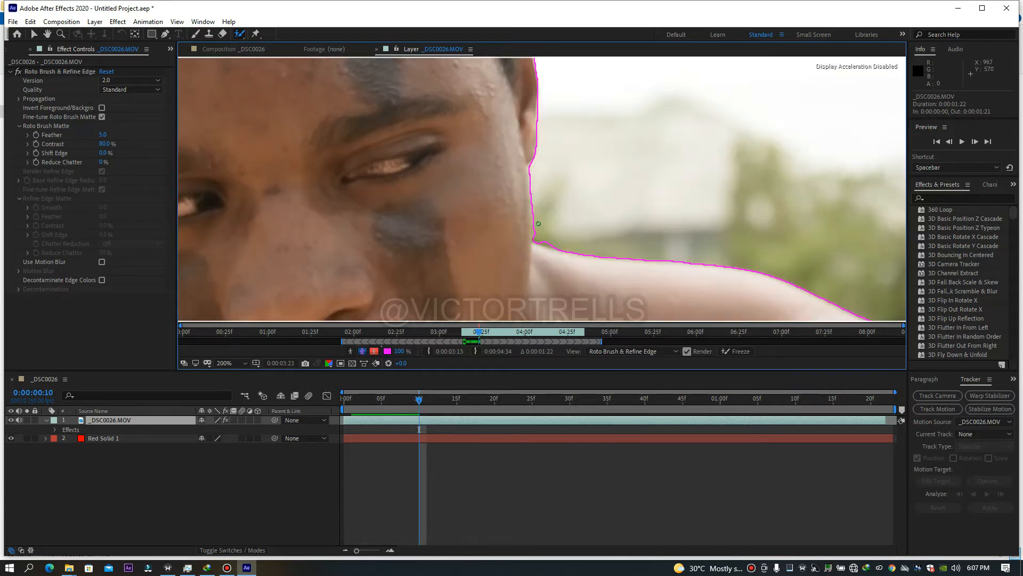
left_click_drag(552, 244, 543, 240)
left_click_drag(535, 221, 535, 234)
left_click_drag(530, 166, 533, 213)
left_click_drag(530, 166, 537, 220)
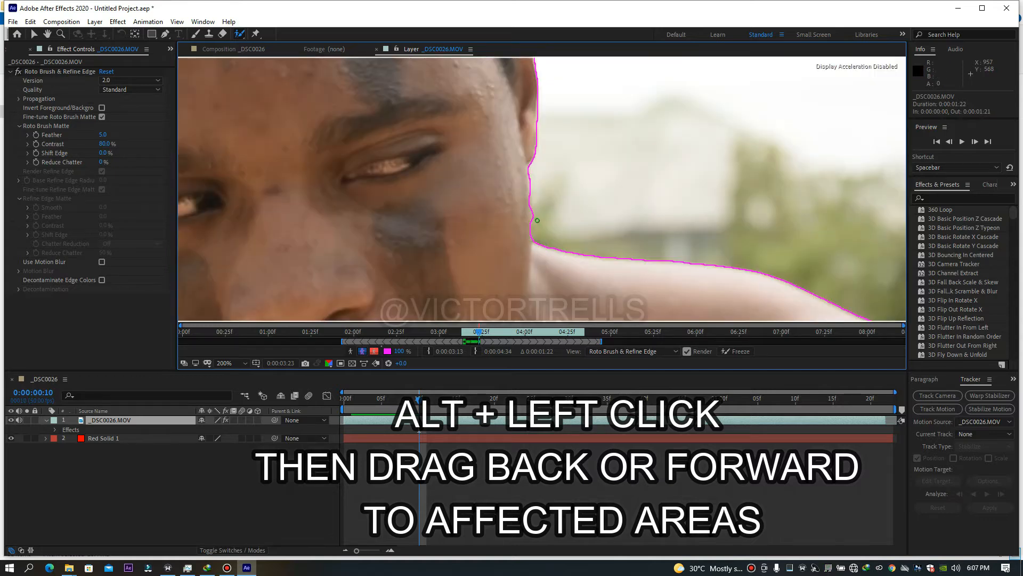
left_click_drag(532, 204, 535, 220)
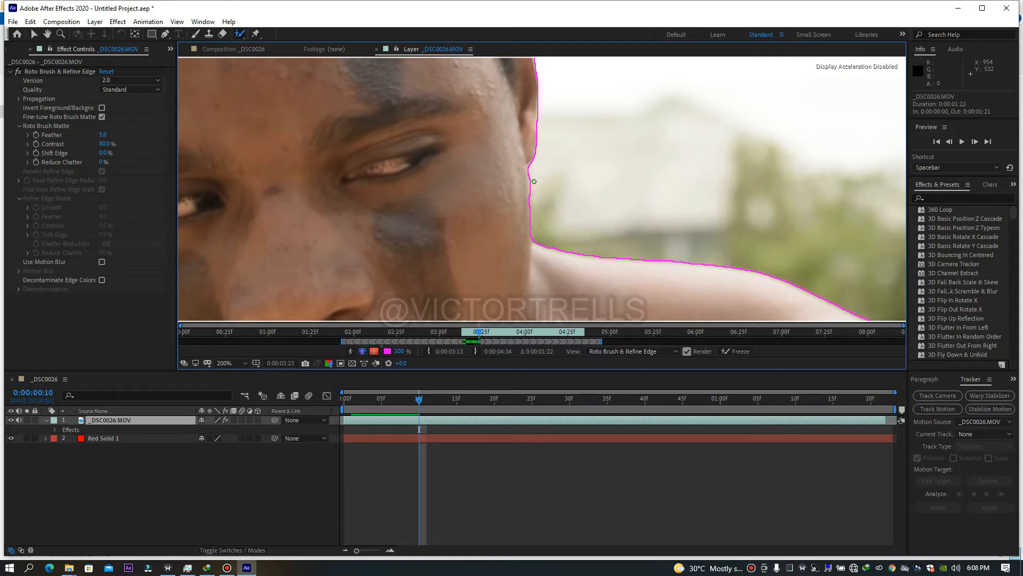
Step: Enlarge the Roto Brush tip beside the neck and return to a view of the whole man in the layer
scroll(534, 181, "down", 2)
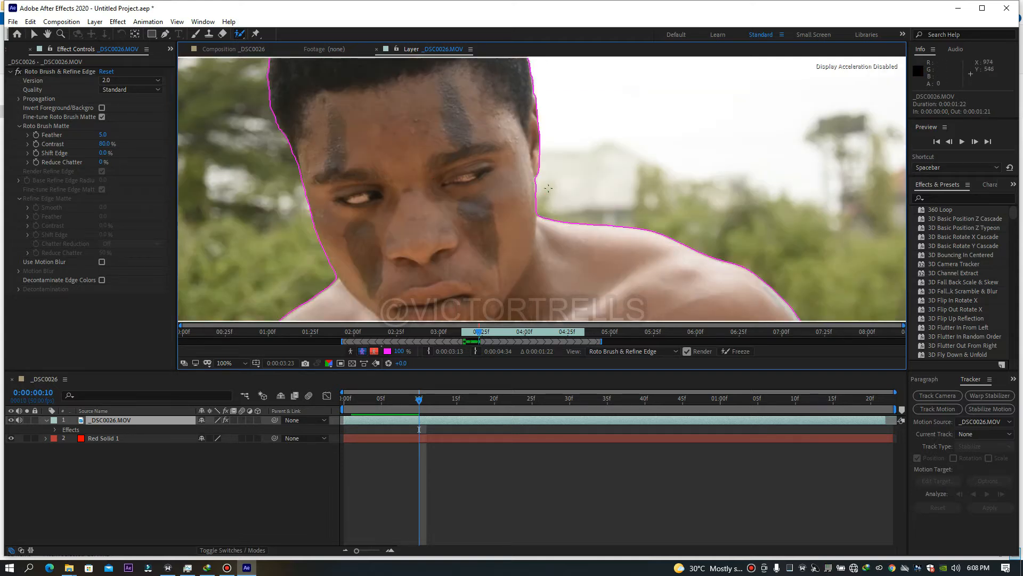
scroll(545, 199, "up", 4)
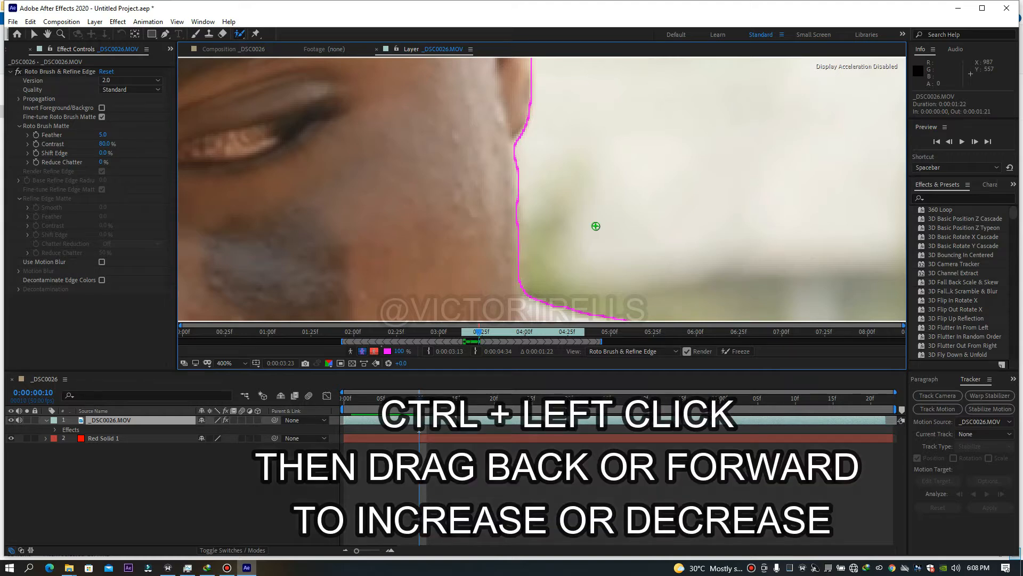
mouse_move(596, 226)
left_mouse_down()
mouse_move(642, 226)
mouse_move(615, 226)
left_mouse_up()
mouse_move(596, 226)
left_mouse_down()
mouse_move(636, 226)
mouse_move(607, 226)
mouse_move(634, 226)
mouse_move(622, 226)
left_mouse_up()
key("comma")
key("comma")
key("comma")
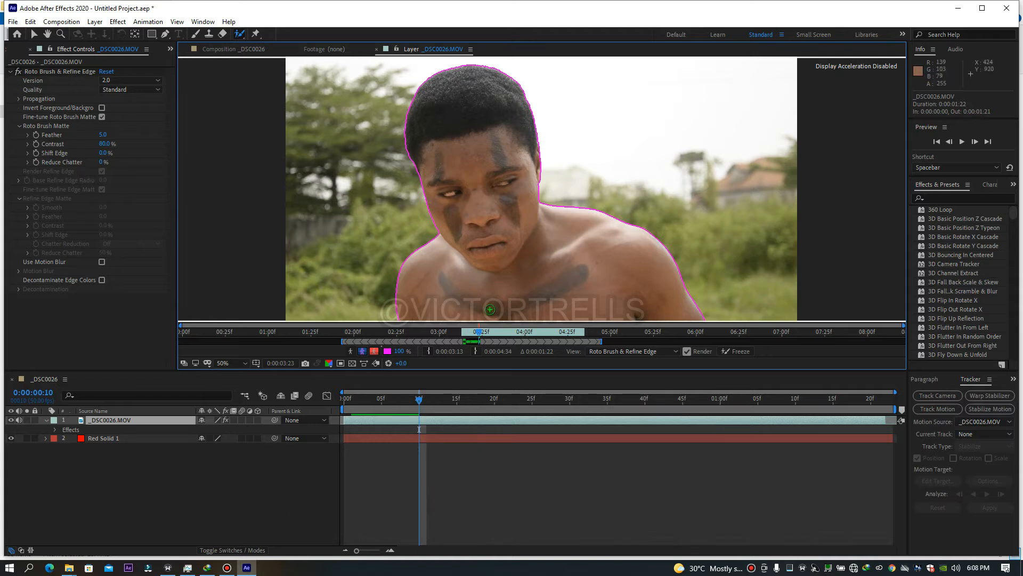
Step: Freeze the Roto Brush propagation and show the _DSC0026 composition at Fit up to 100%
left_click(729, 351)
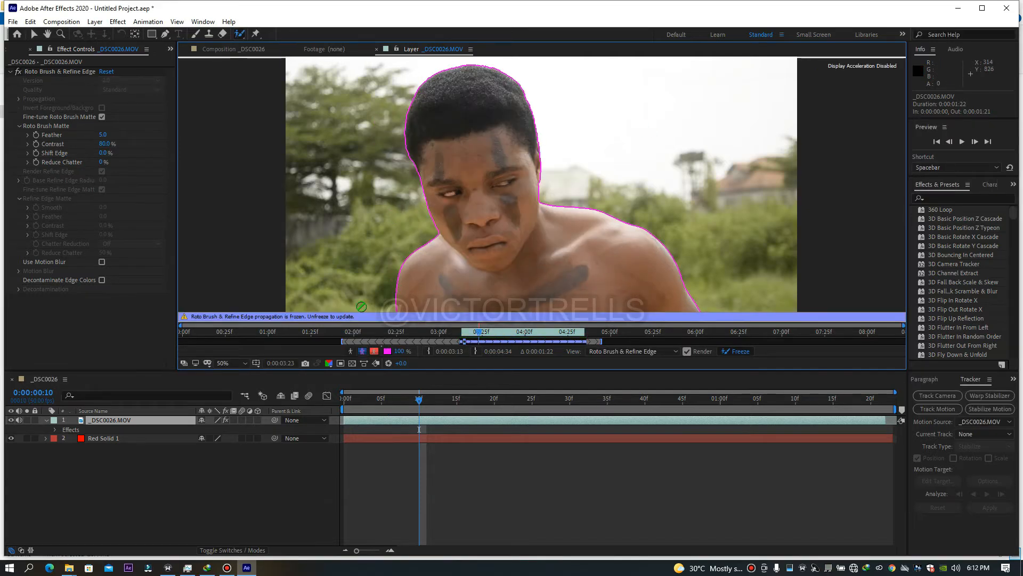
left_click(246, 52)
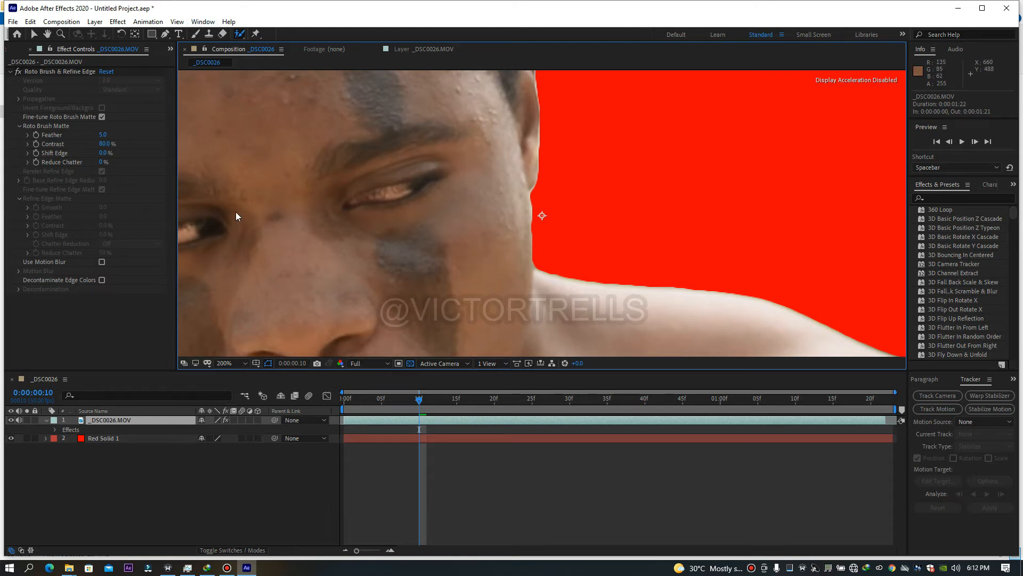
left_click(232, 361)
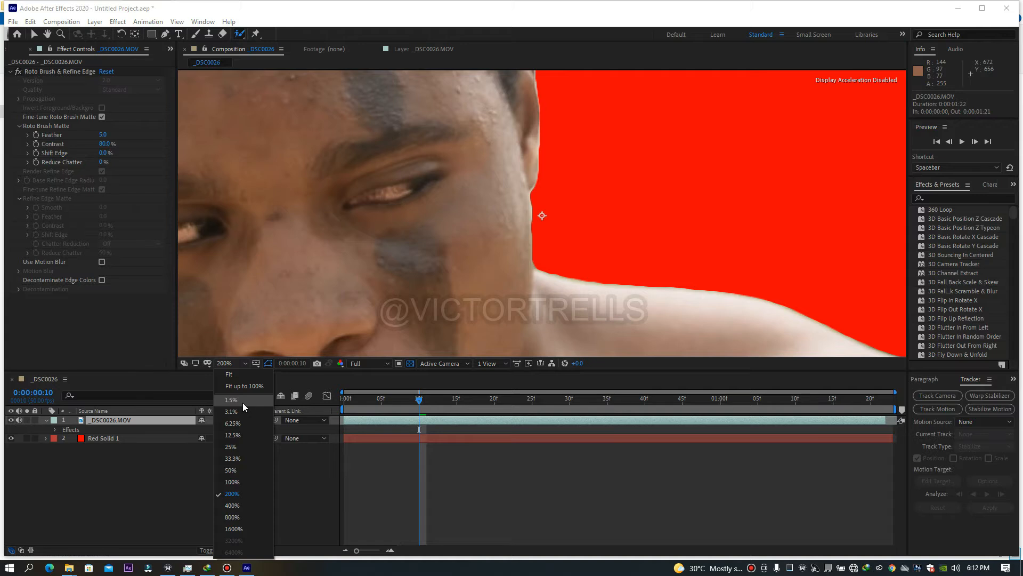
left_click(244, 388)
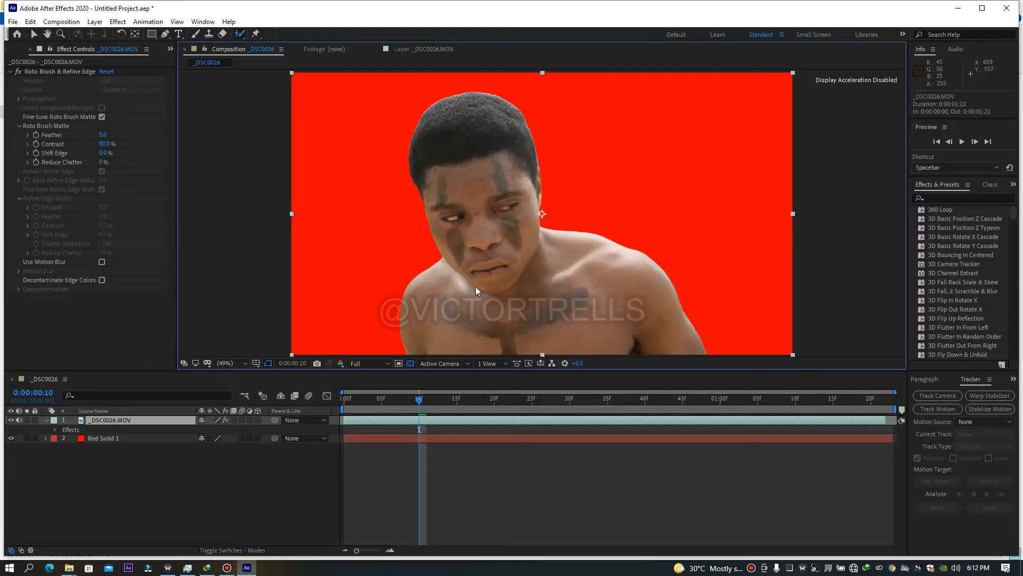
Step: Delete the Red Solid 1 layer and preview the _DSC0026 composition at Quarter resolution
left_click(107, 437)
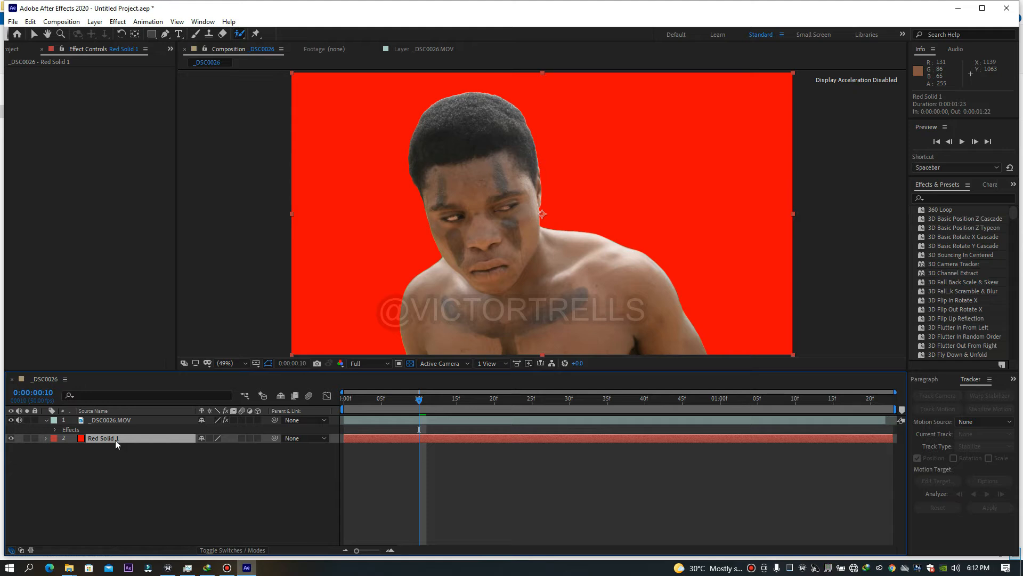
key("Delete")
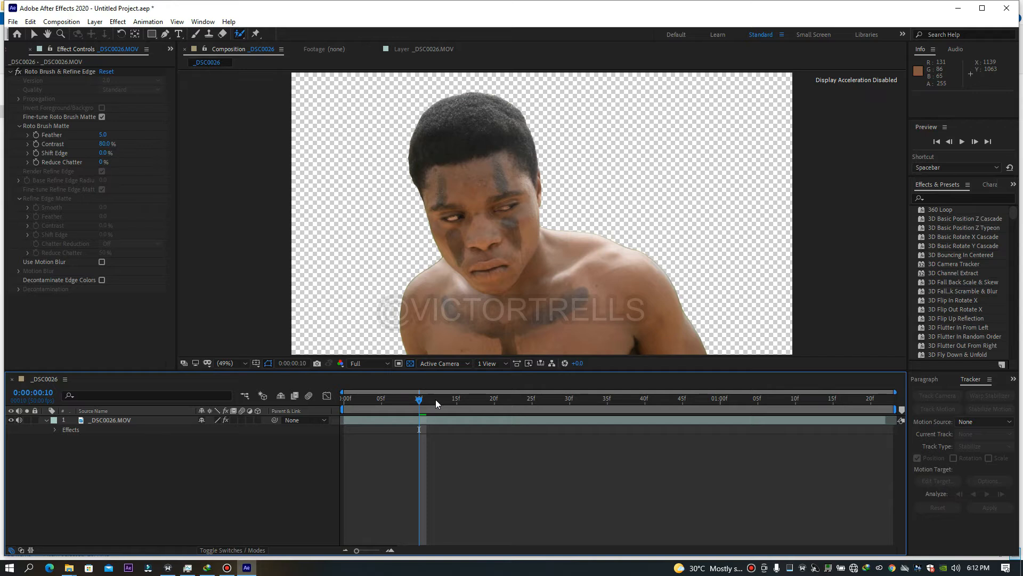
left_click(380, 364)
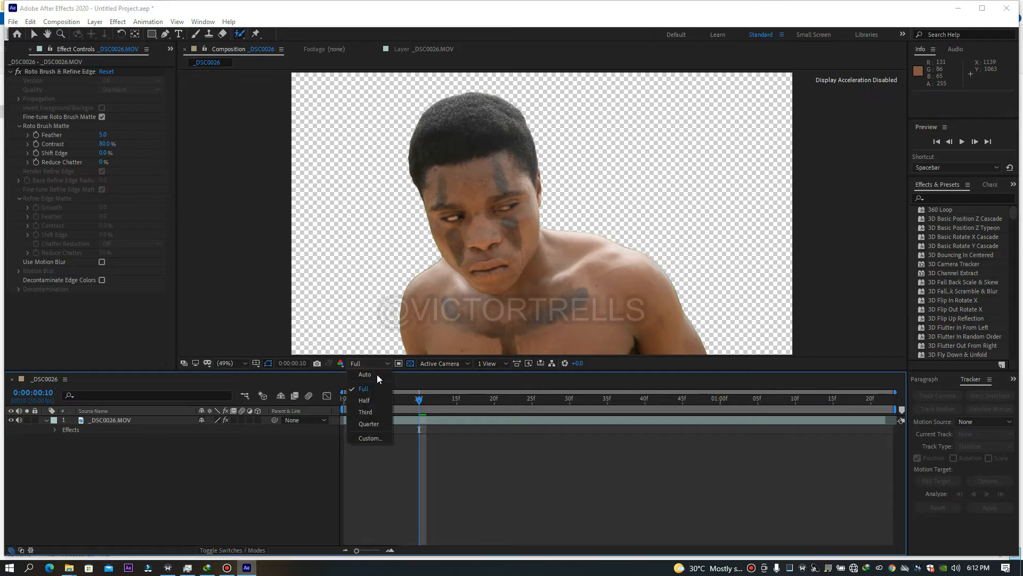
left_click(373, 423)
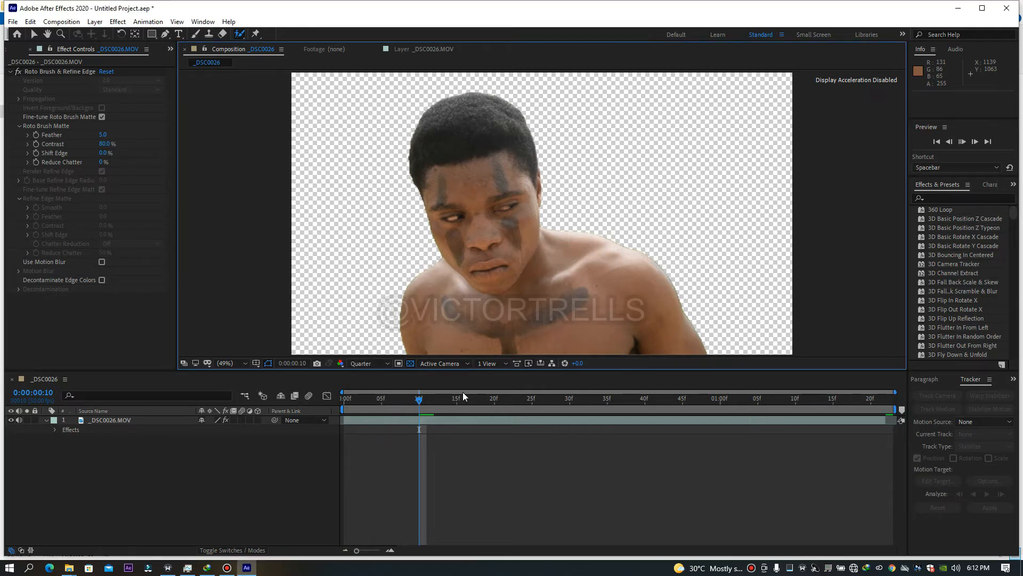
key("space")
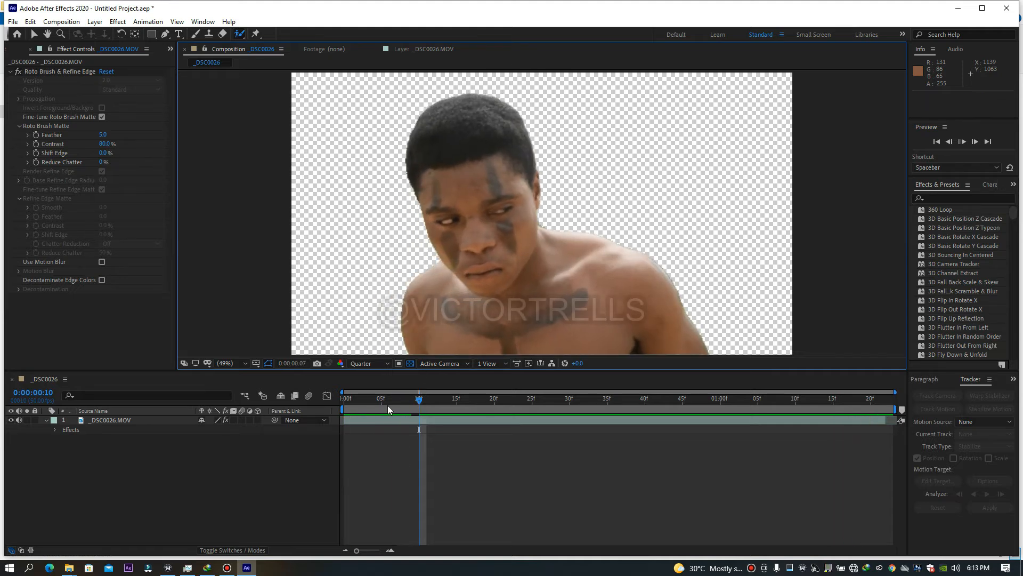
Step: Return the composition to Full resolution and examine the cutout edge around the face and shoulders closely at 0:00:00:32
left_click(583, 400)
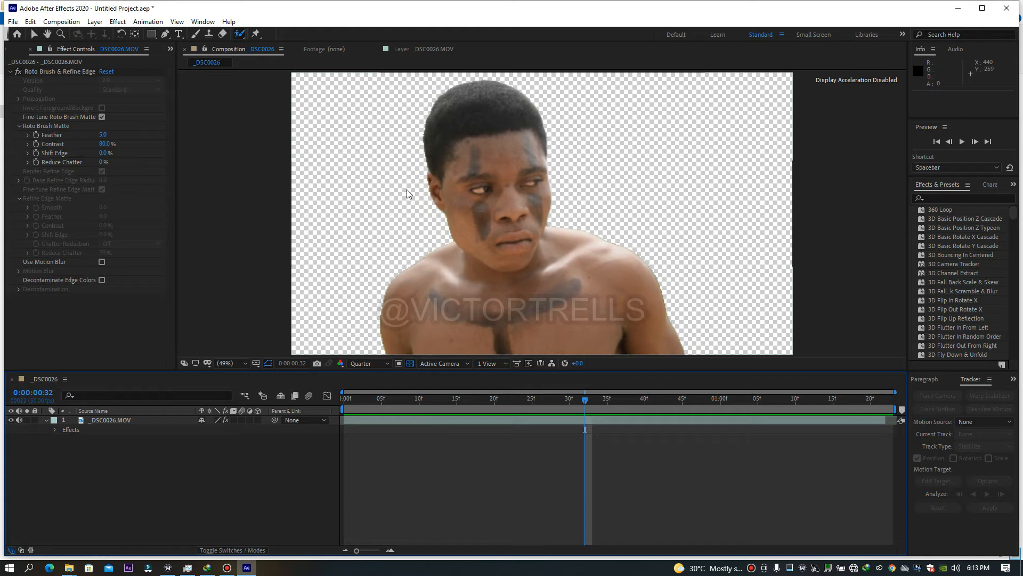
left_click(376, 363)
left_click(369, 392)
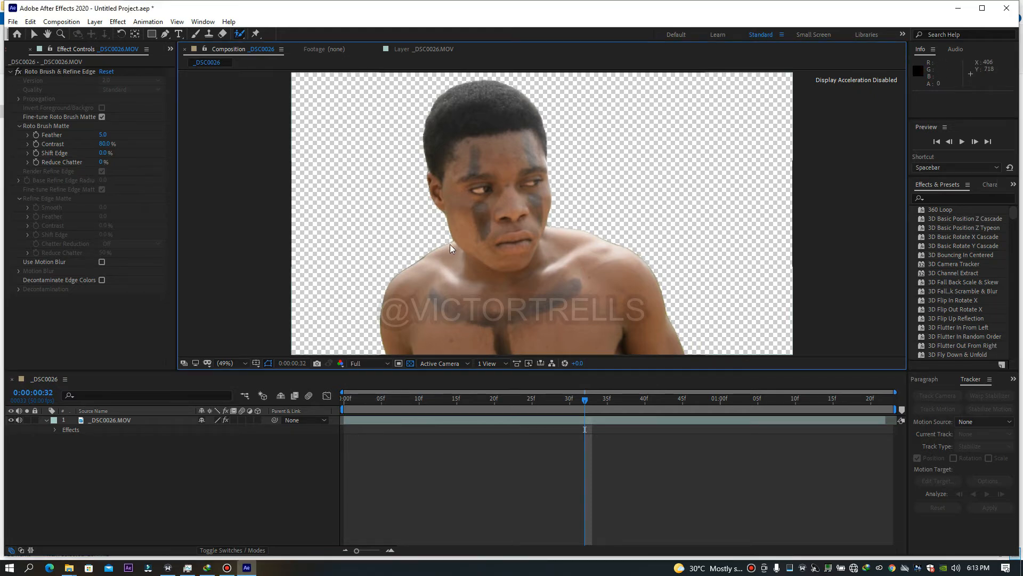
scroll(421, 263, "up", 3)
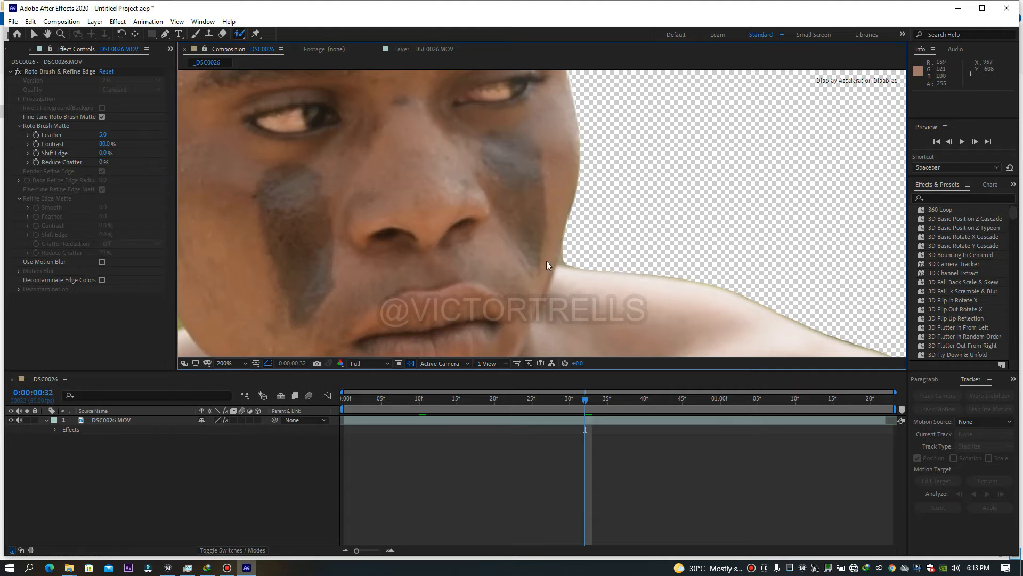
scroll(633, 273, "up", 2)
scroll(633, 272, "down", 4)
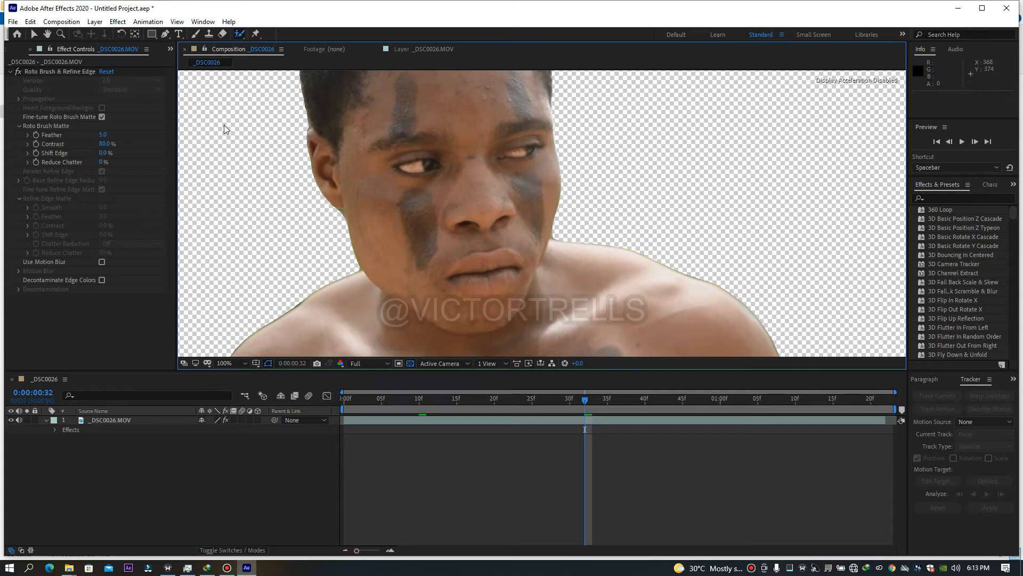
Step: Set the Roto Brush Matte Feather to 12.1 and duplicate the _DSC0026.MOV layer
left_click_drag(103, 134, 128, 130)
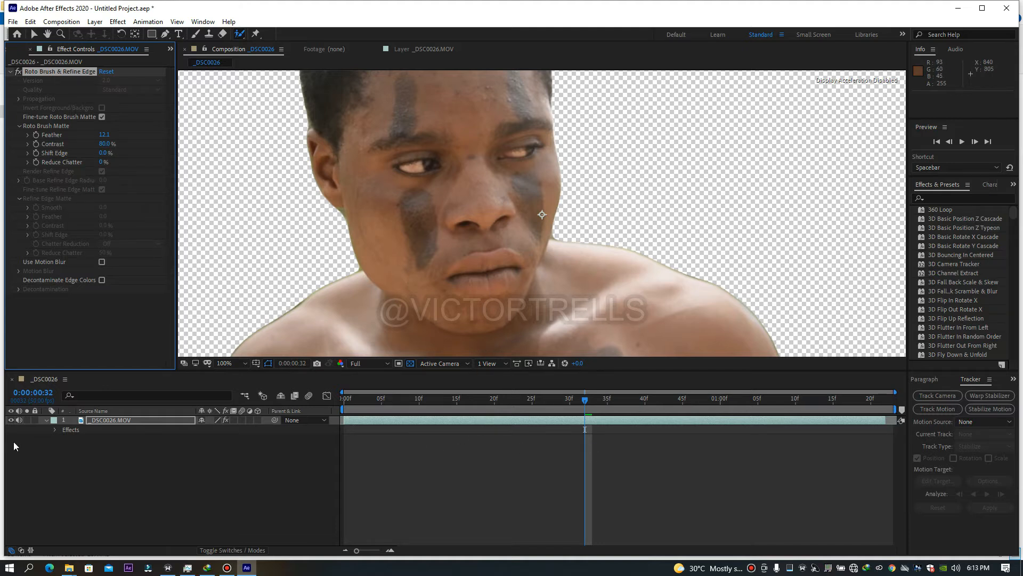
left_click(137, 421)
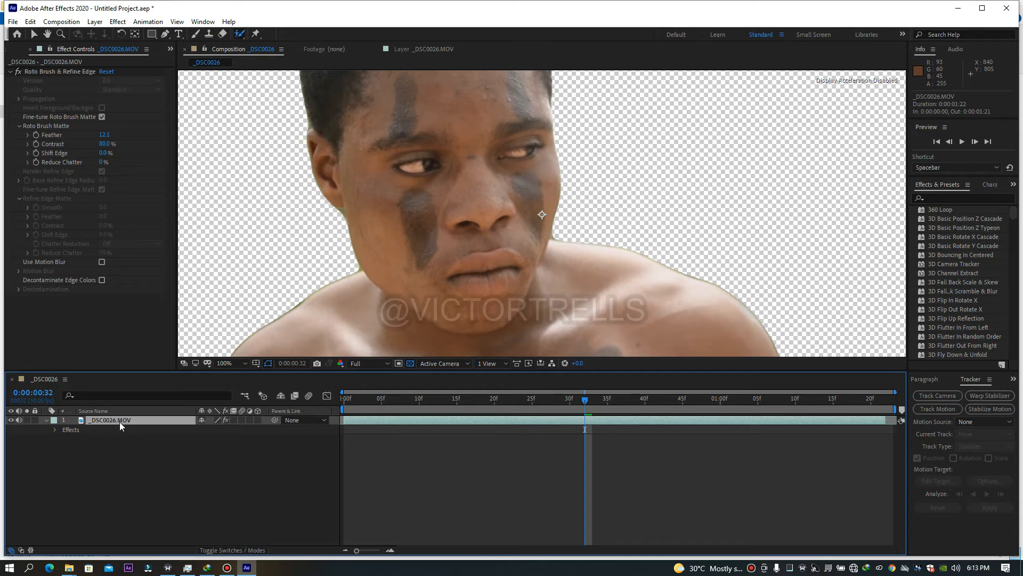
key("ctrl+d")
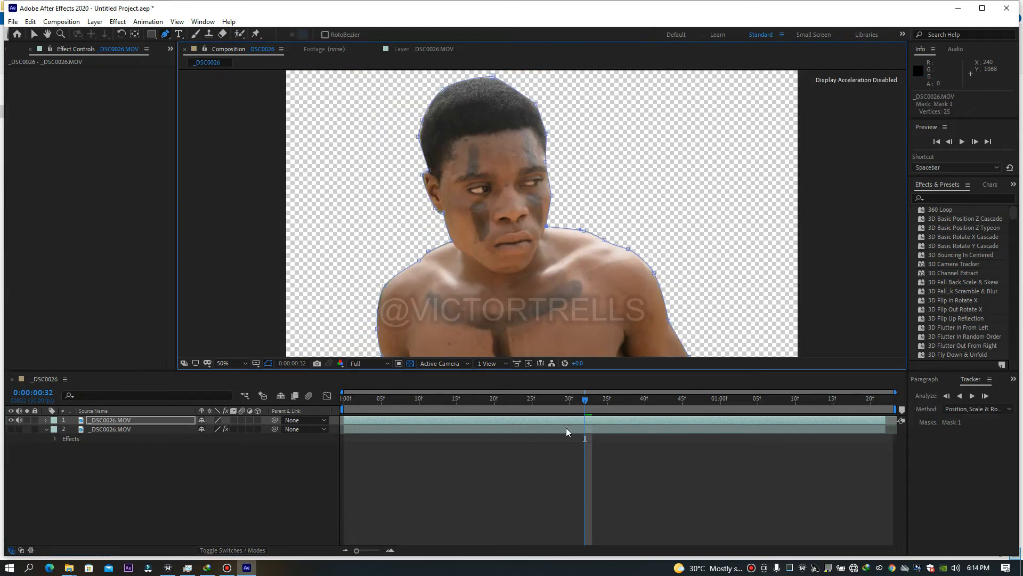
Step: Examine the edge of the Pen-masked _DSC0026.MOV layer closely along the cheek and shoulder, with the mask outline shown and hidden
left_click(567, 432)
left_click(572, 424)
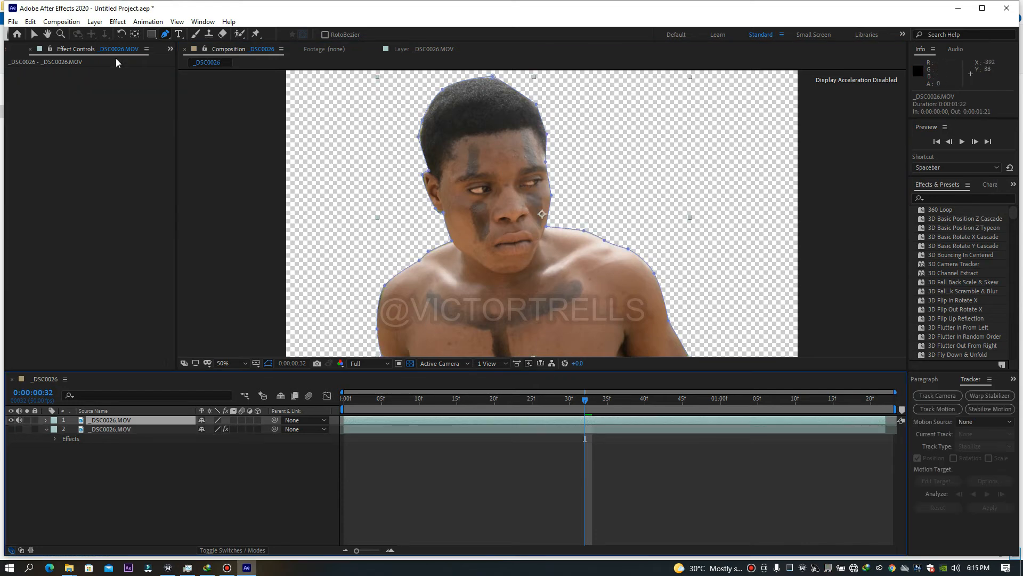
left_click(34, 34)
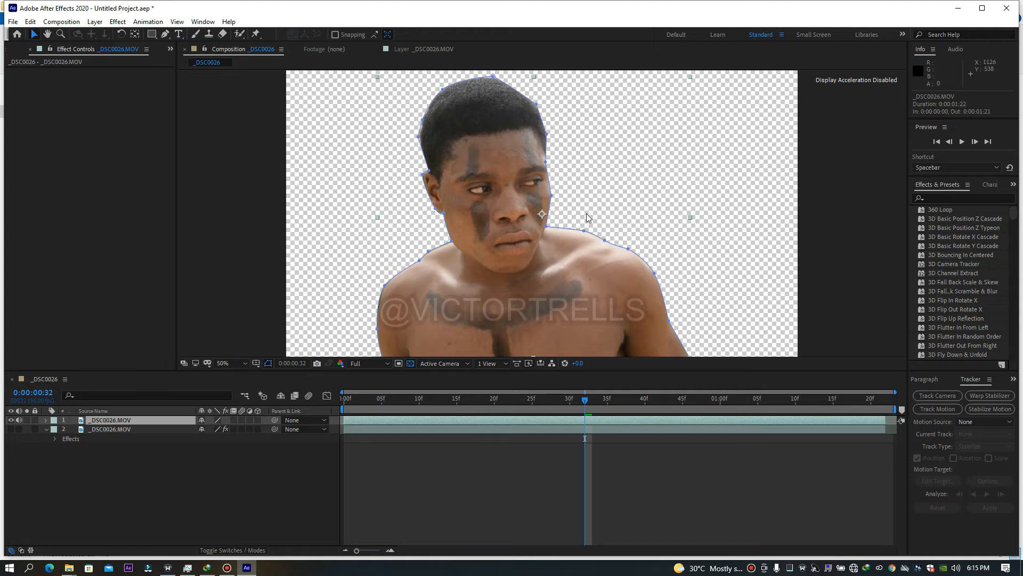
key("period")
key("period")
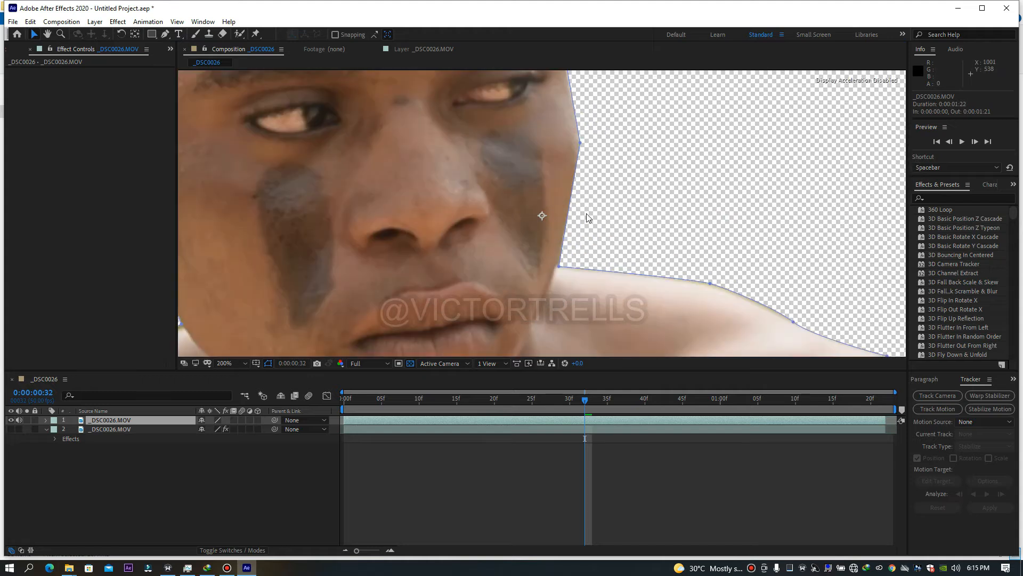
left_click(615, 430)
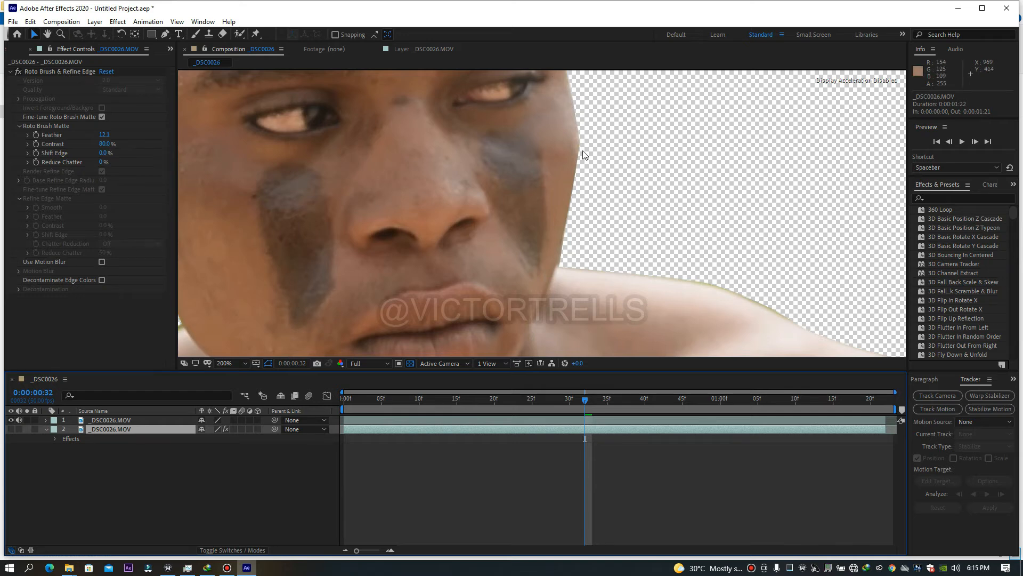
left_click(456, 421)
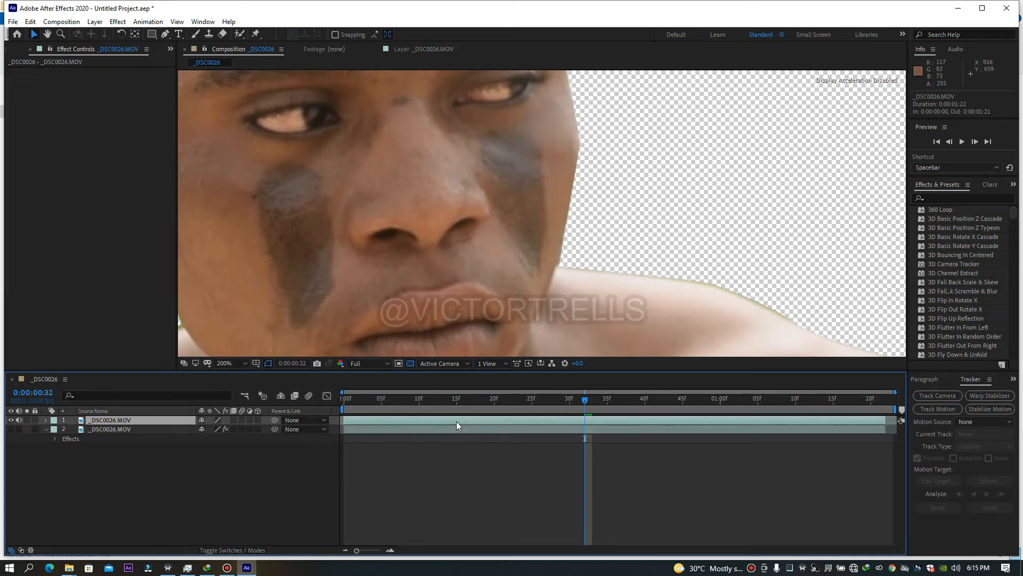
left_click(533, 452)
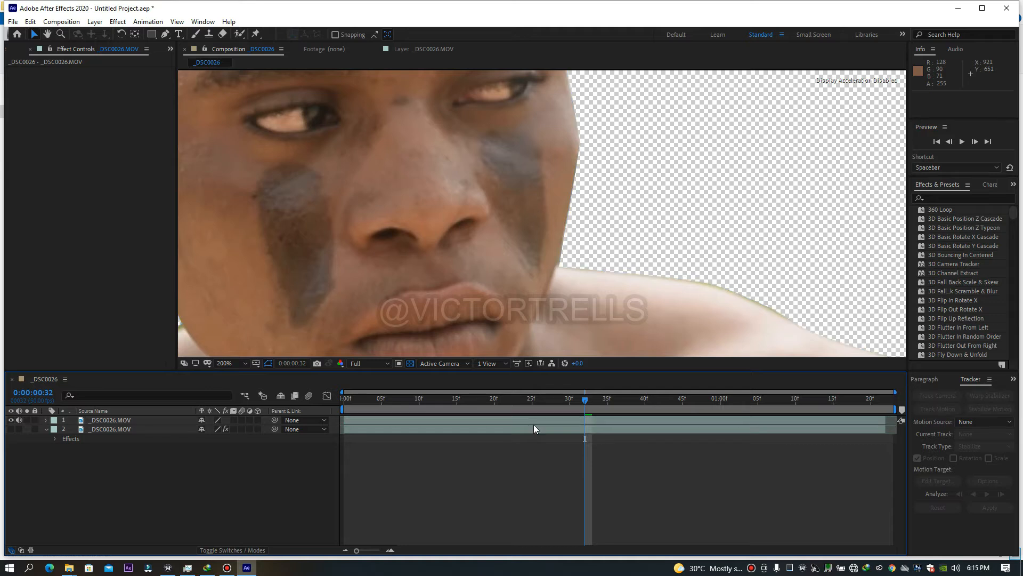
Step: Try a Mask Feather of 5 pixels on Mask 1 of the Pen-masked layer and return it to 0 pixels
left_click(538, 422)
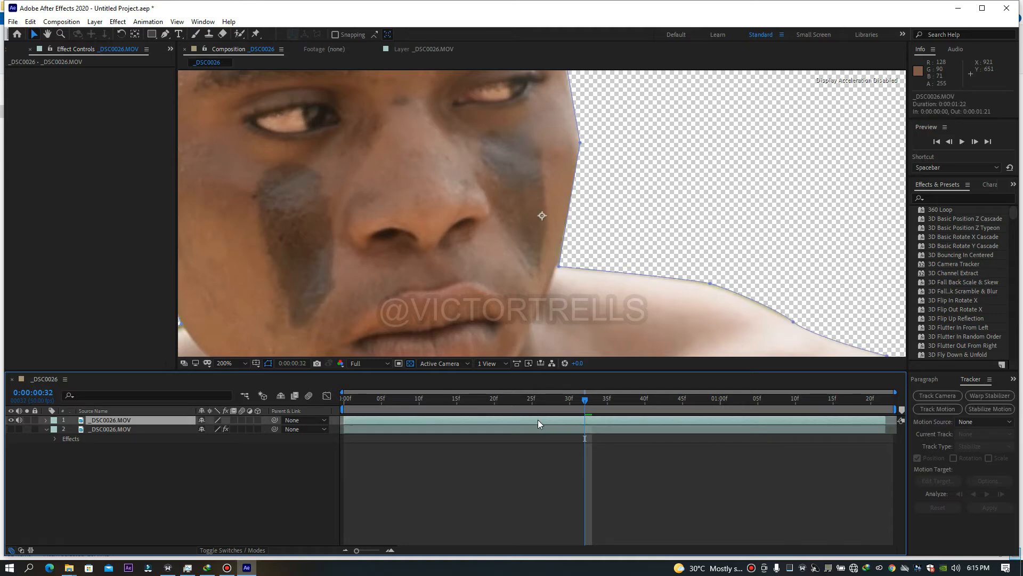
key("f")
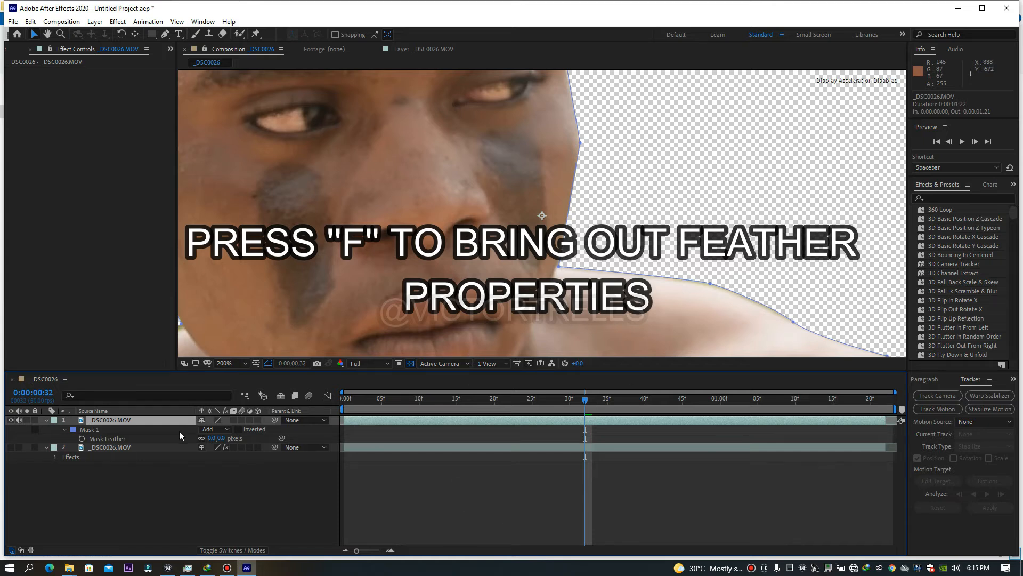
mouse_move(211, 438)
left_mouse_down()
mouse_move(240, 437)
mouse_move(203, 438)
left_mouse_up()
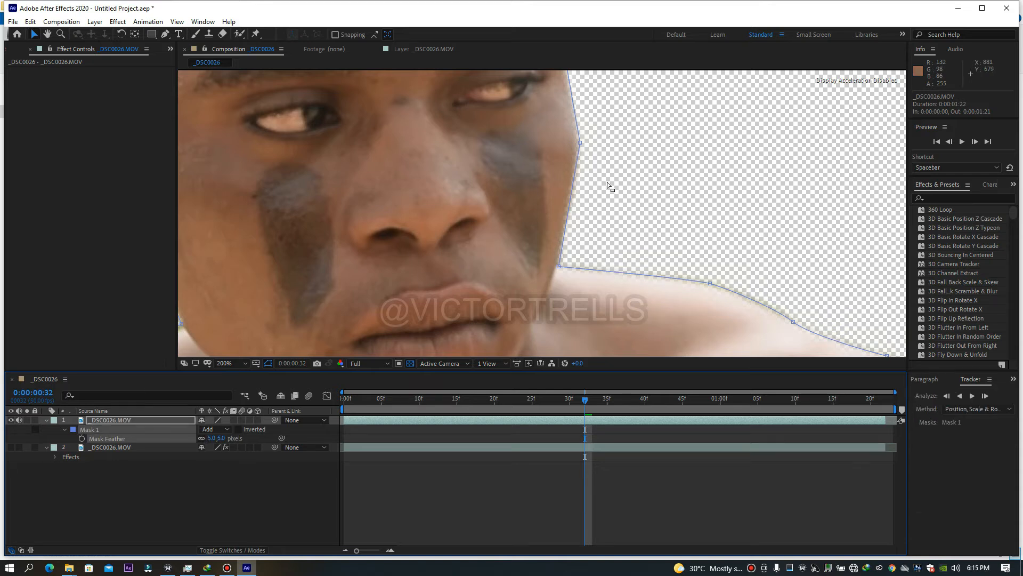
left_click(545, 448)
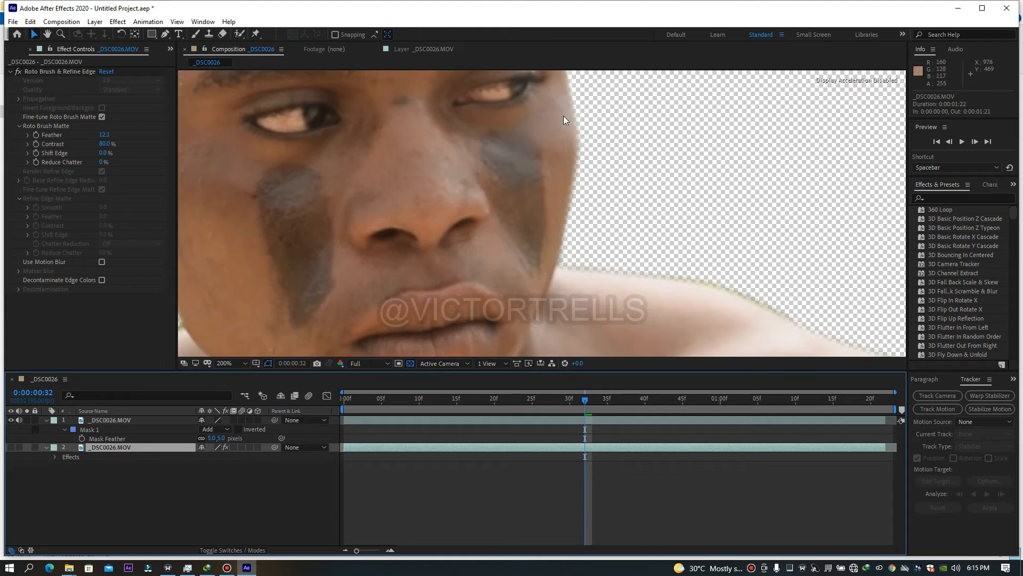
left_click_drag(216, 438, 211, 438)
left_click(503, 449)
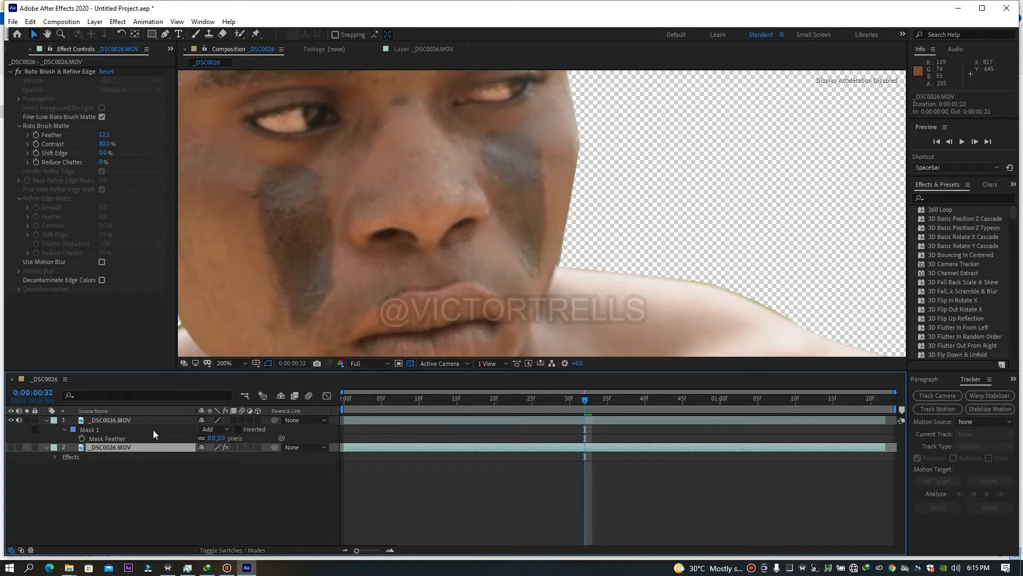
Step: Delete the Pen-masked _DSC0026.MOV layer and make the hidden Roto Brush layer visible
left_click(133, 419)
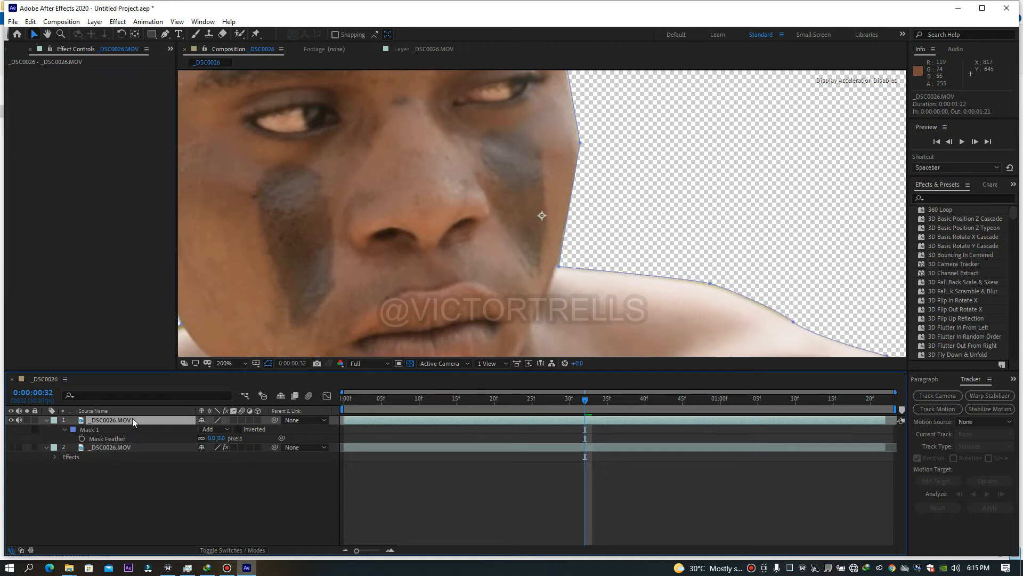
key("Delete")
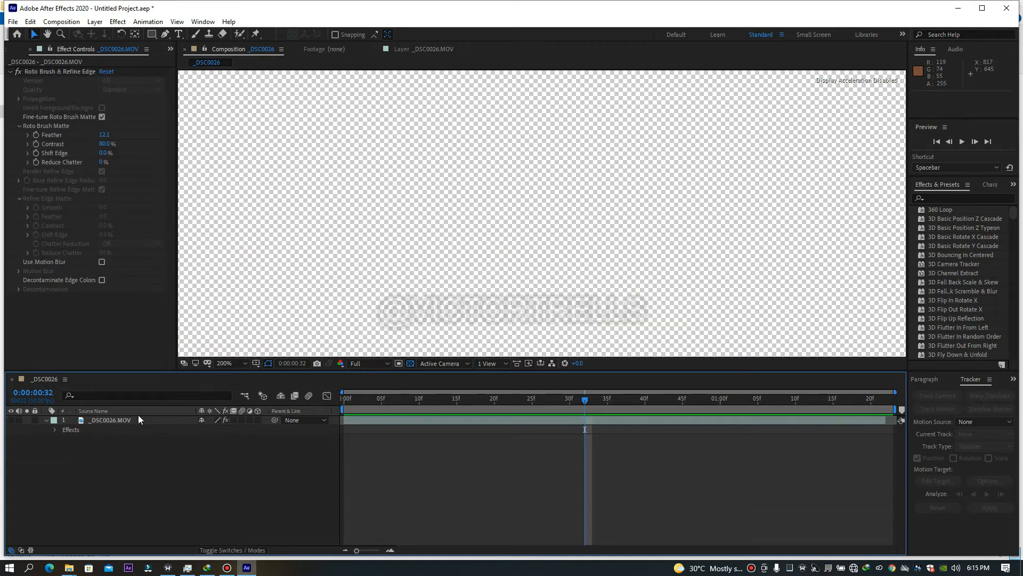
left_click(139, 414)
left_click(11, 420)
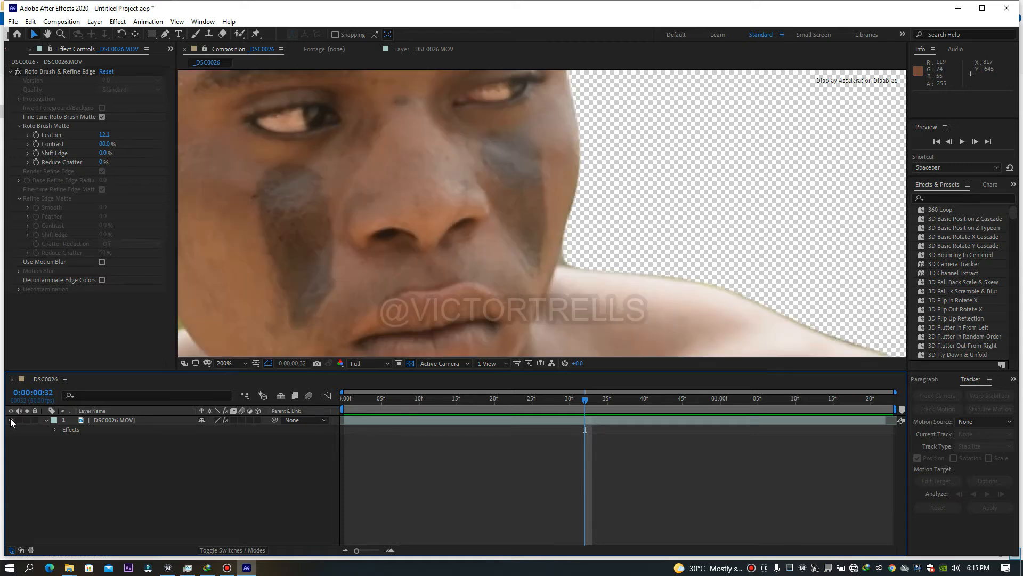
Step: Try a Roto Brush Matte Feather of 58.0 and reset it to 0
left_click_drag(104, 135, 442, 242)
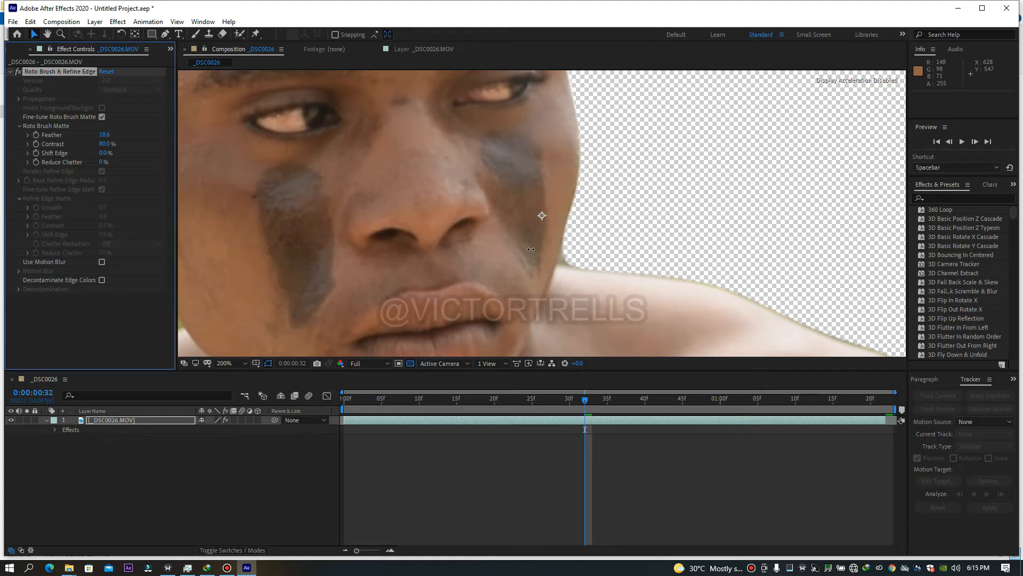
left_click_drag(338, 189, 100, 137)
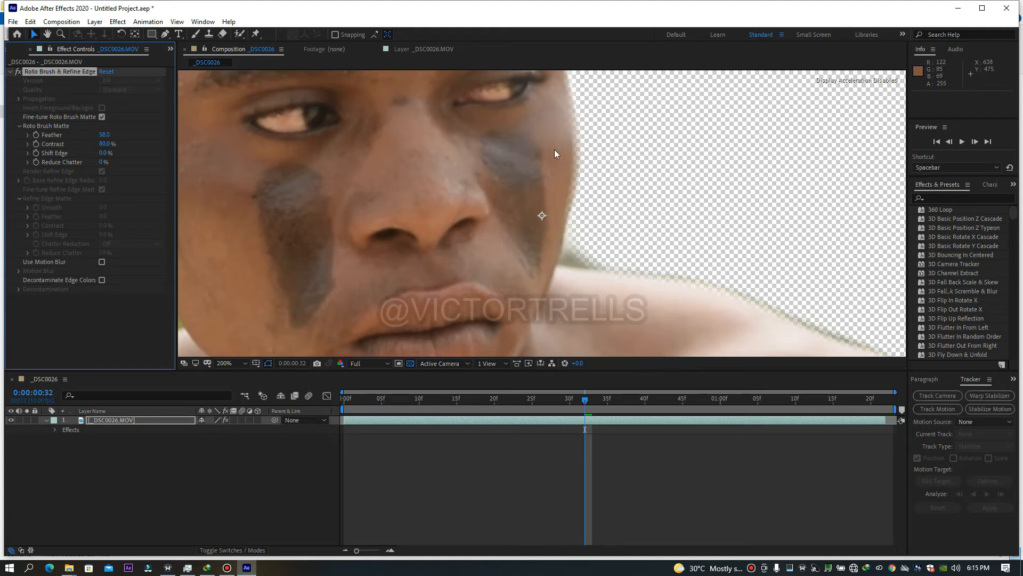
left_click(102, 136)
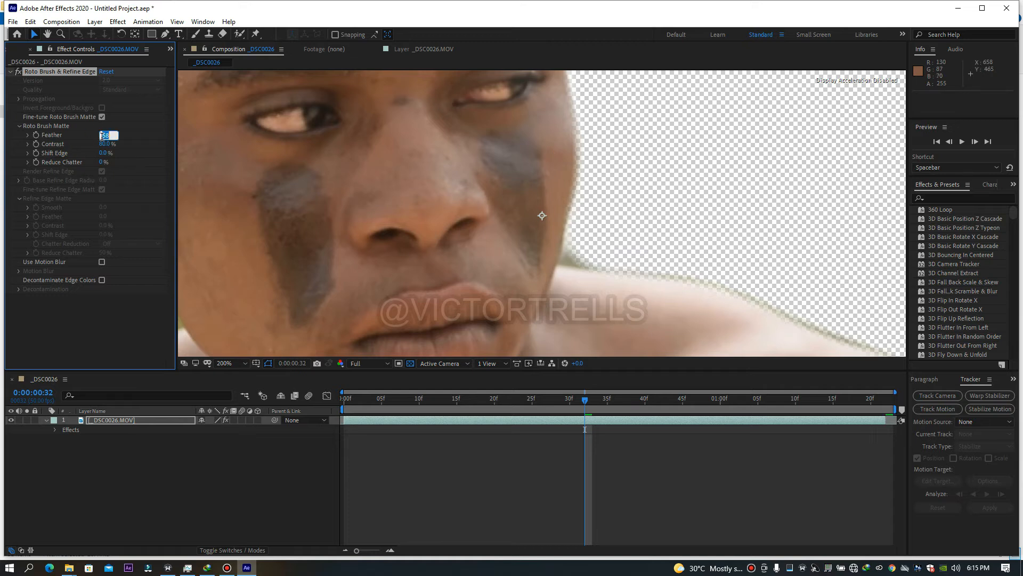
type("0")
key("Return")
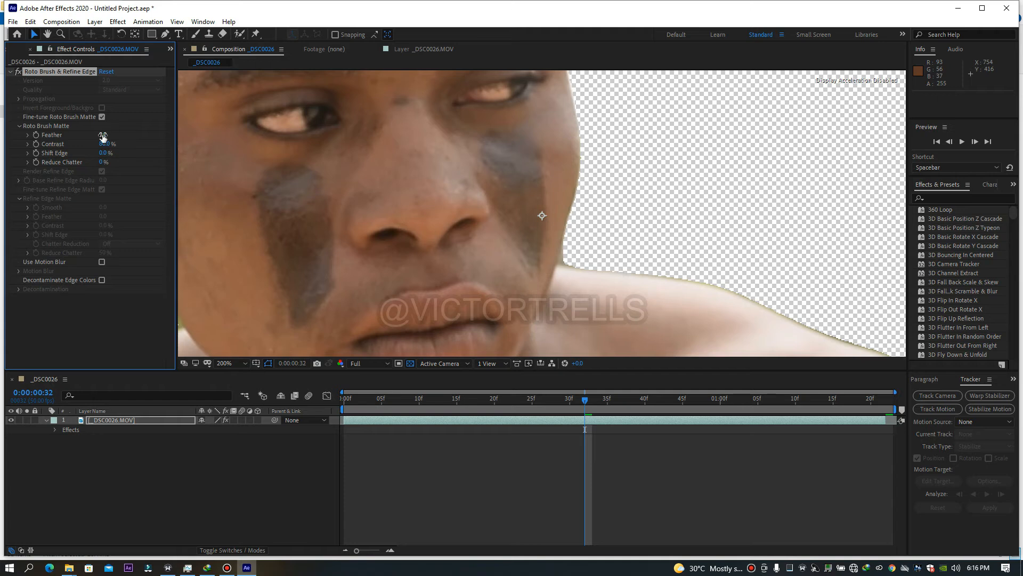
Step: Set the Roto Brush Matte Feather of the _DSC0026.MOV layer to 5
left_click_drag(103, 135, 127, 135)
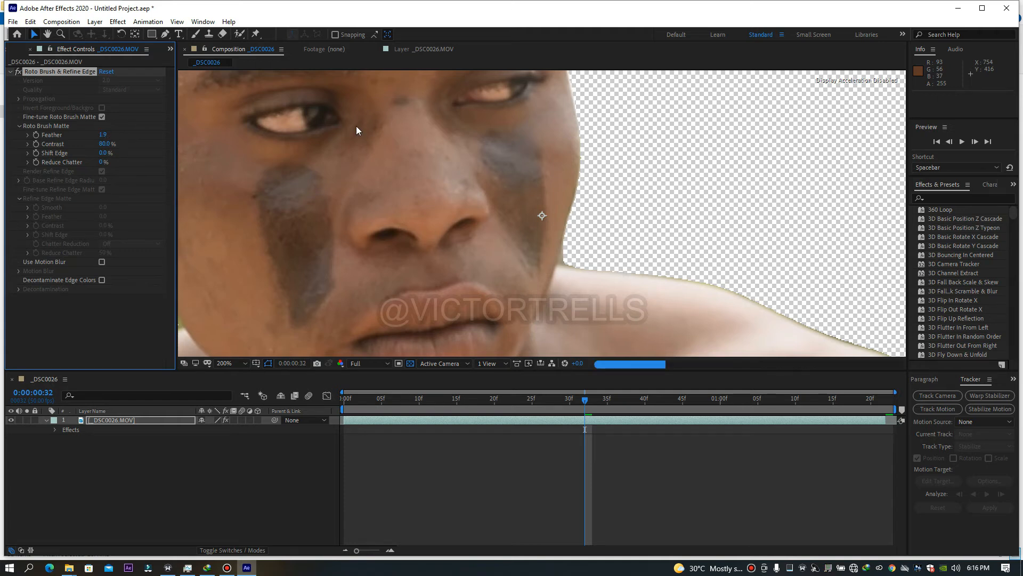
left_click(102, 136)
type("5")
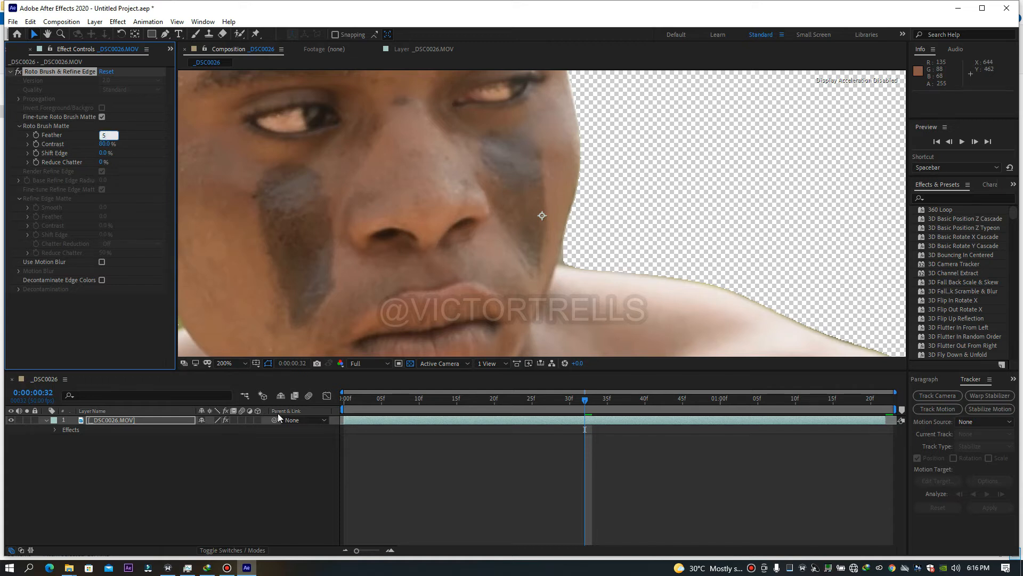
left_click(337, 468)
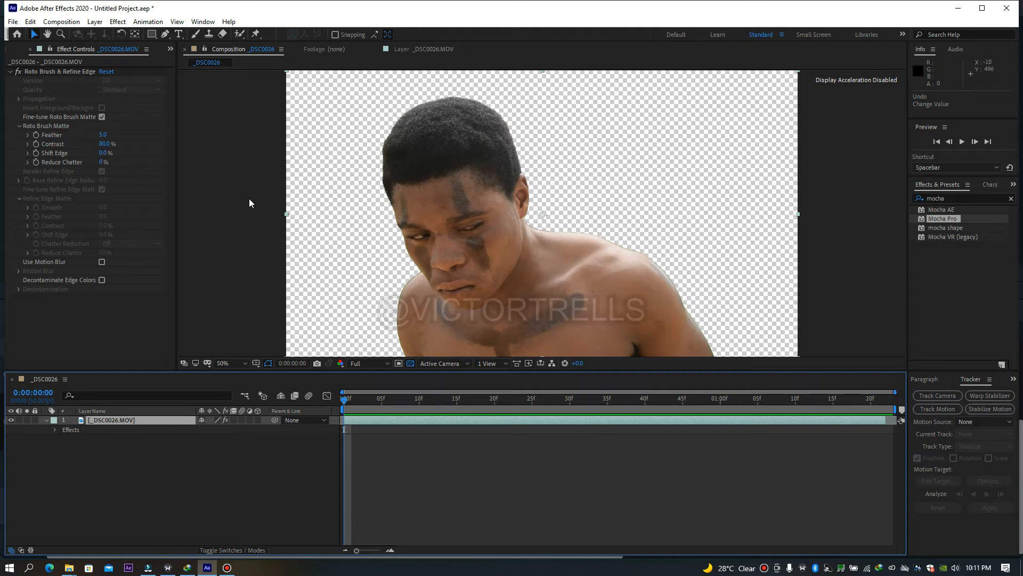
Step: Try the Roto Brush Matte's Shift Edge at 100% and set it to -100%
left_click_drag(101, 155, 347, 148)
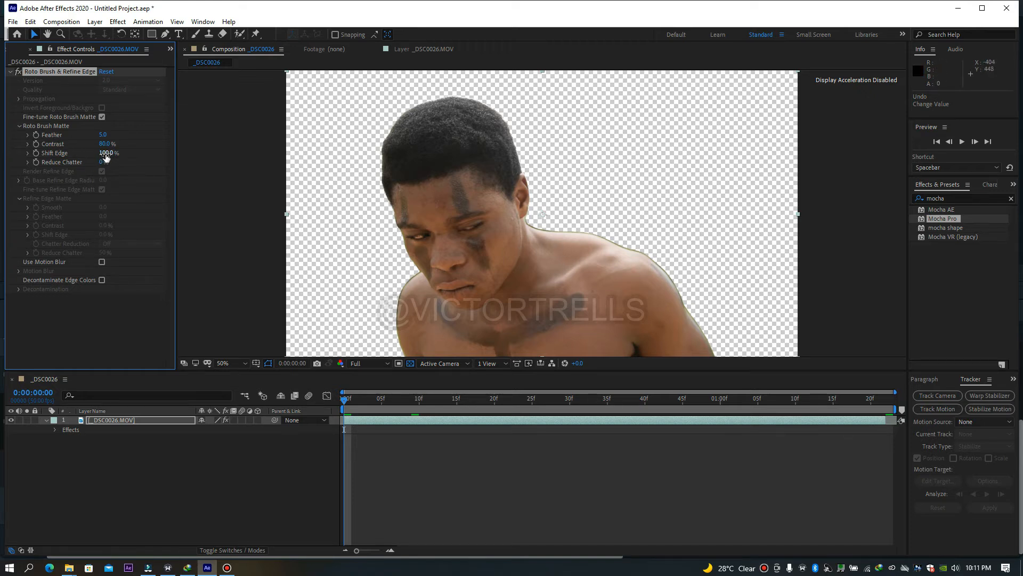
left_click_drag(105, 153, 73, 144)
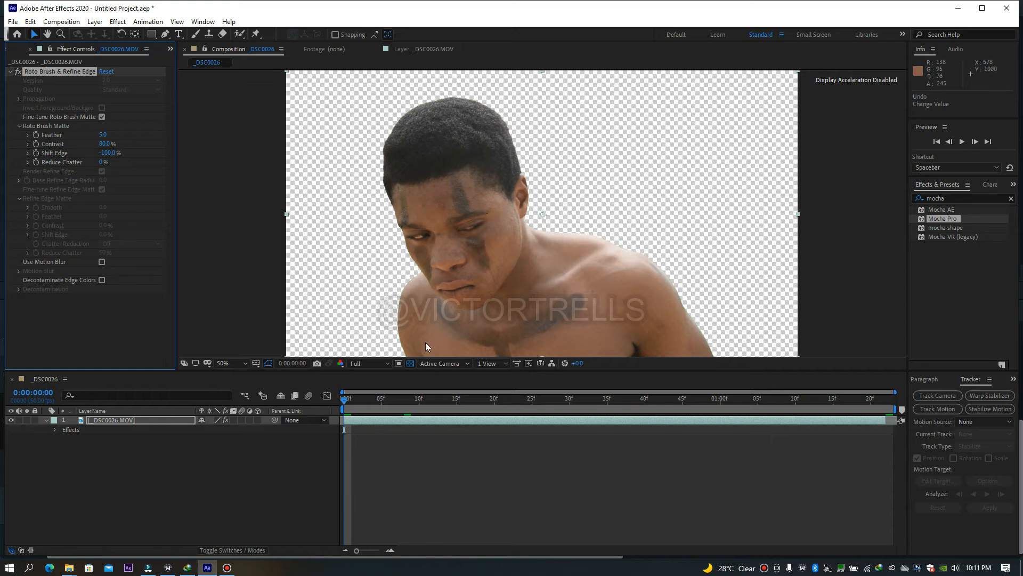
Step: Examine the cutout's edges around the man's head and shoulders close up and at reduced magnification
key("period")
key("period")
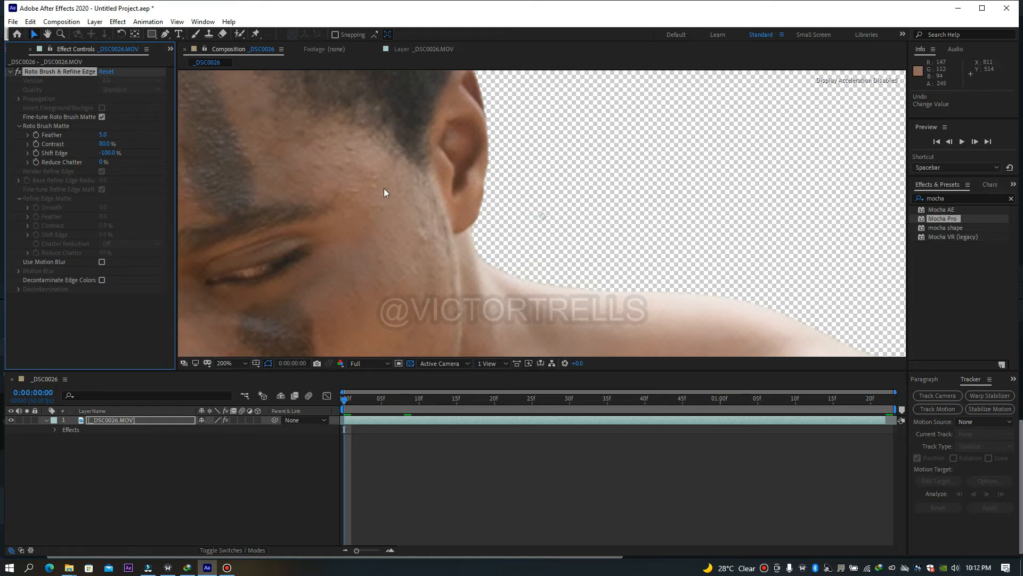
key("comma")
key("comma")
key("comma")
key("comma")
key("comma")
key("comma")
key("comma")
key("comma")
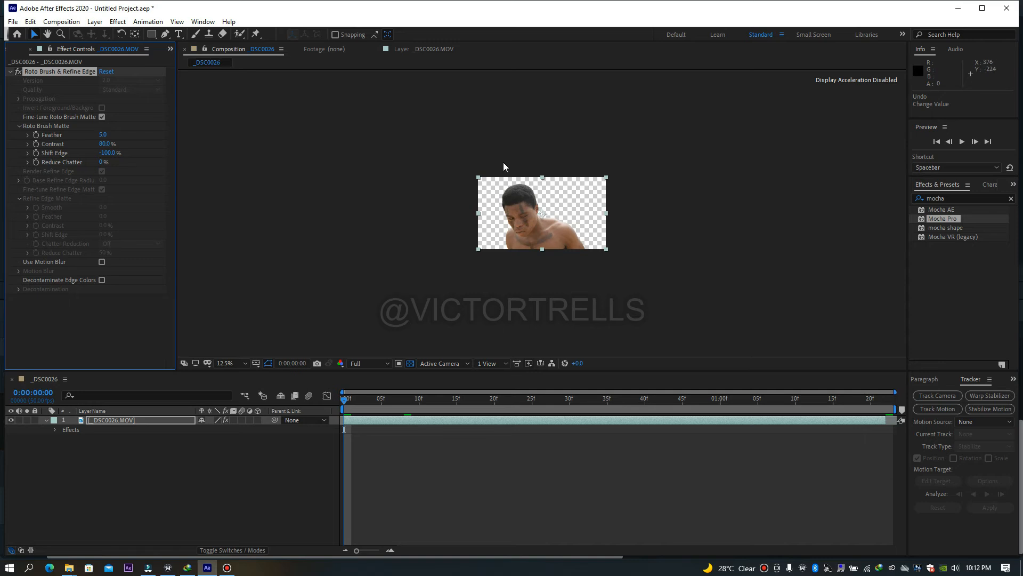
key("period")
key("comma")
key("slash")
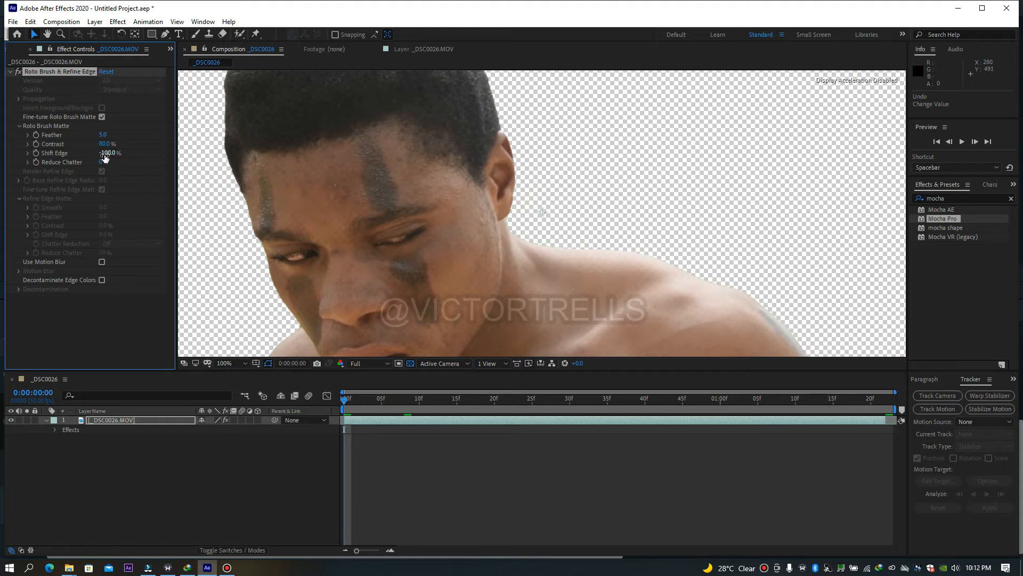
Step: Set the Roto Brush Matte's Shift Edge to 0%
mouse_move(115, 153)
left_mouse_down()
mouse_move(169, 157)
mouse_move(129, 160)
left_mouse_up()
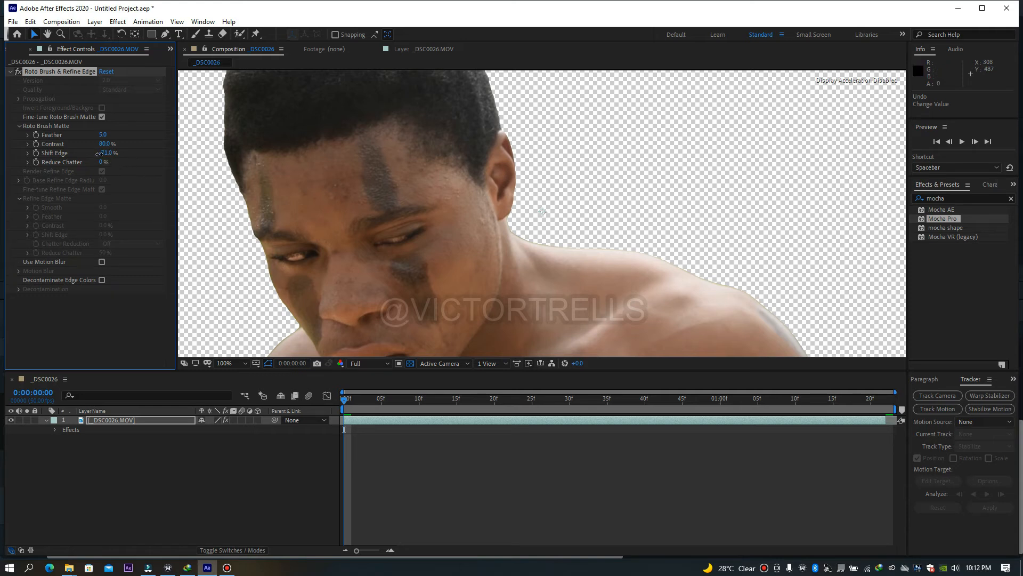
left_click_drag(99, 153, 95, 153)
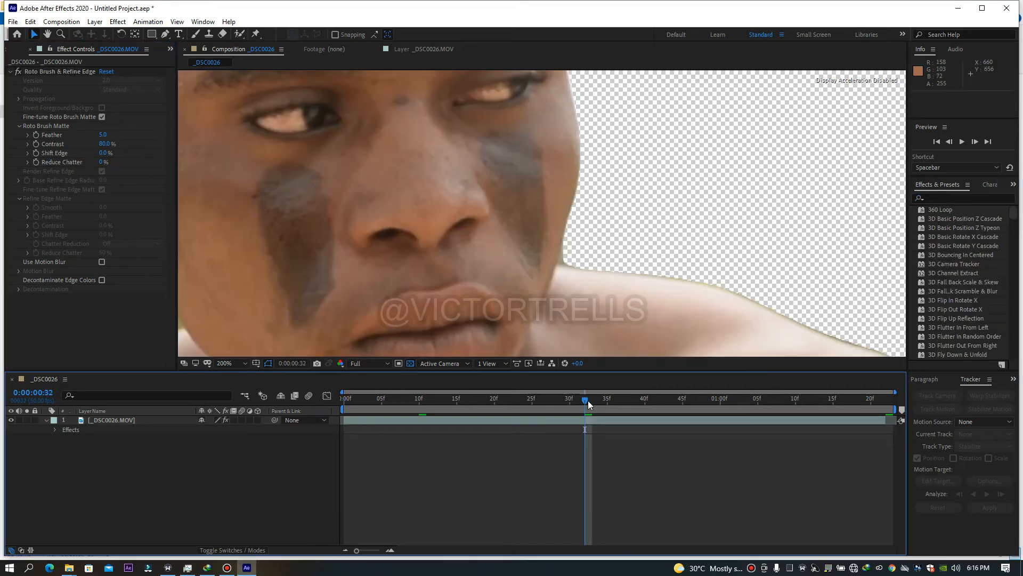
Step: Delete the Roto Brush & Refine Edge effect from the _DSC0026.MOV layer
left_click_drag(587, 401, 591, 404)
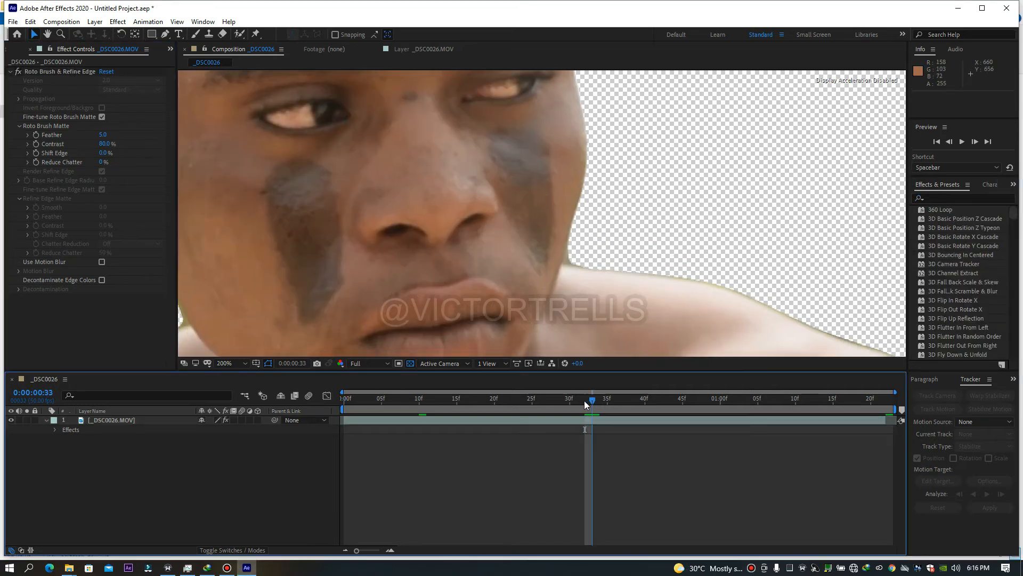
left_click(584, 401)
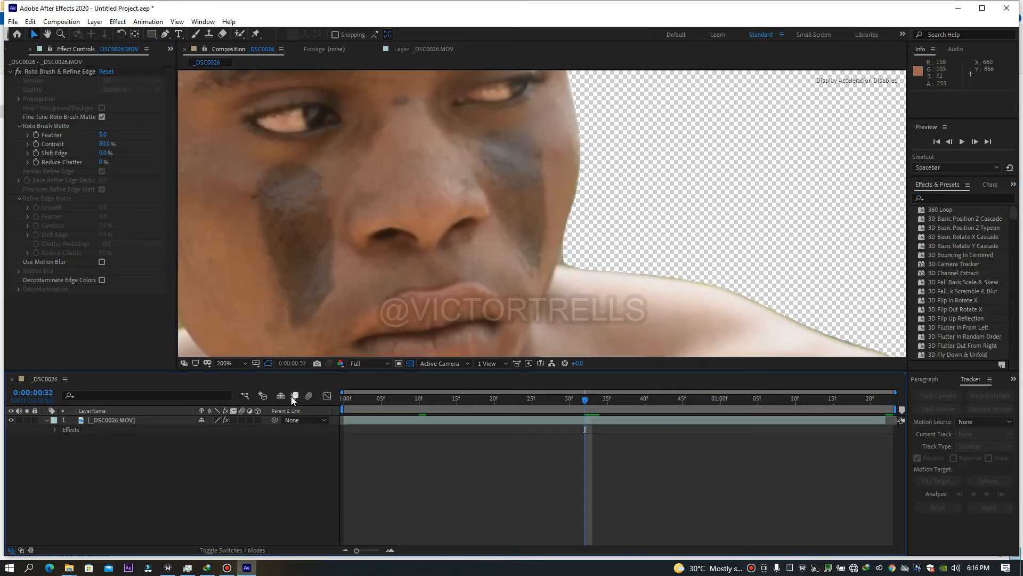
left_click(132, 421)
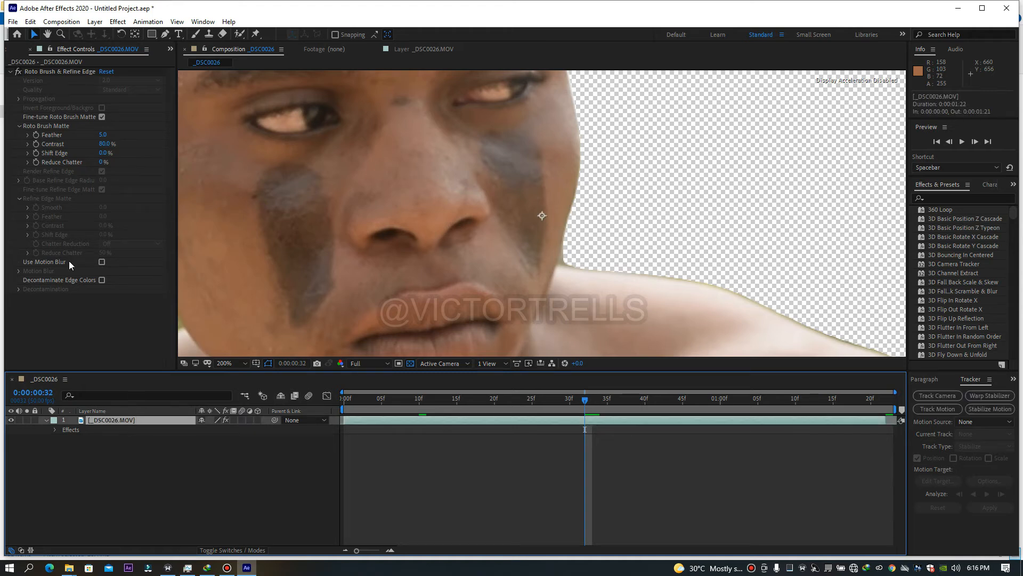
left_click(242, 365)
left_click(244, 375)
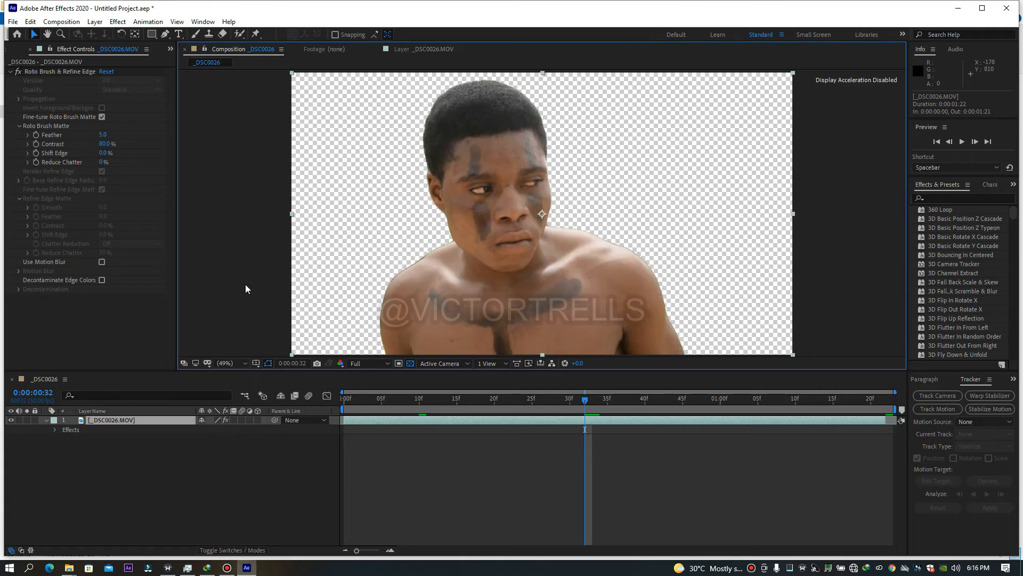
left_click(58, 73)
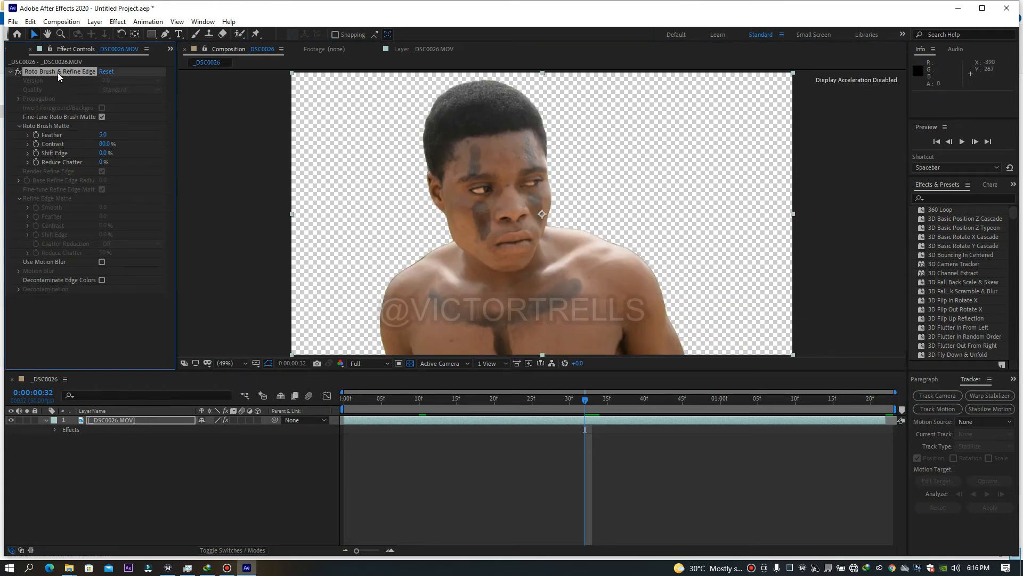
key("Delete")
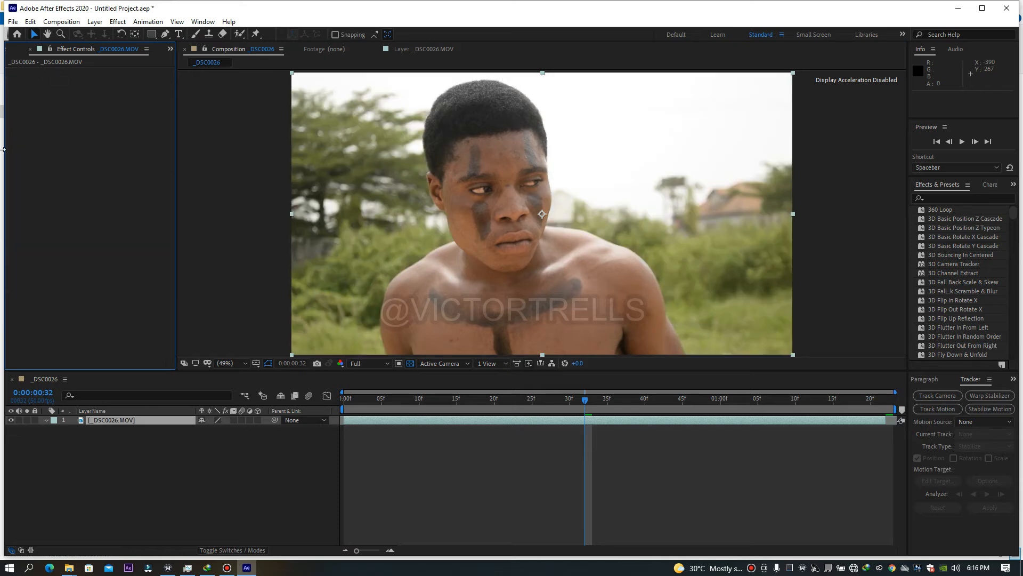
Step: Go to frame 14 and apply the Mocha Pro effect to the _DSC0026.MOV layer
left_click(449, 403)
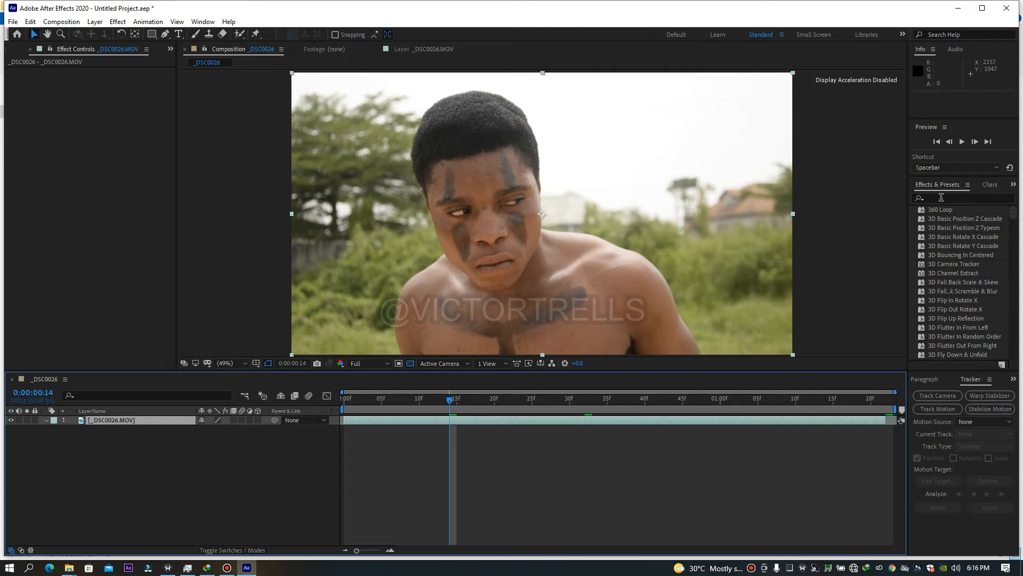
left_click(942, 198)
type("moch")
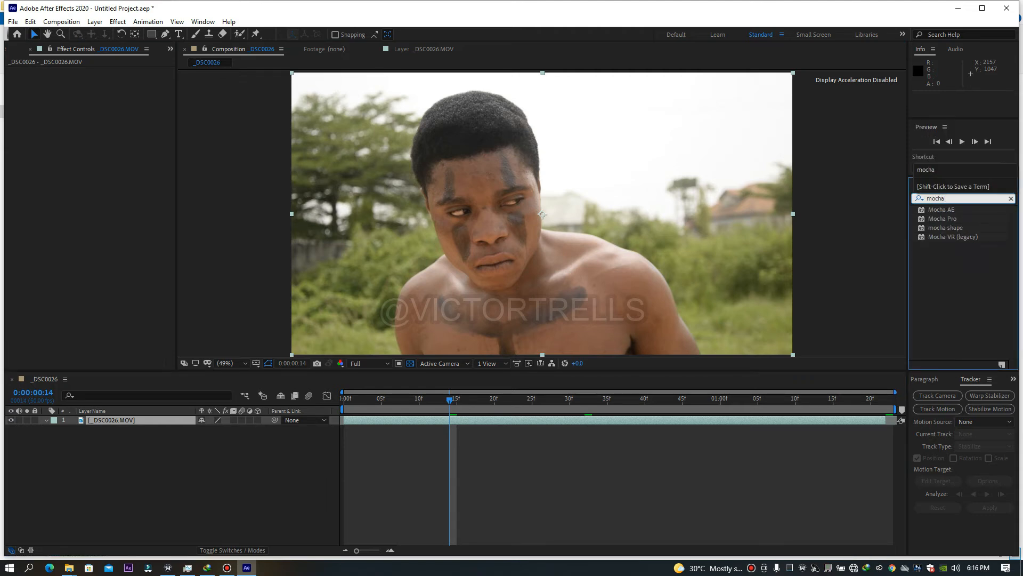
type("a")
left_click(948, 221)
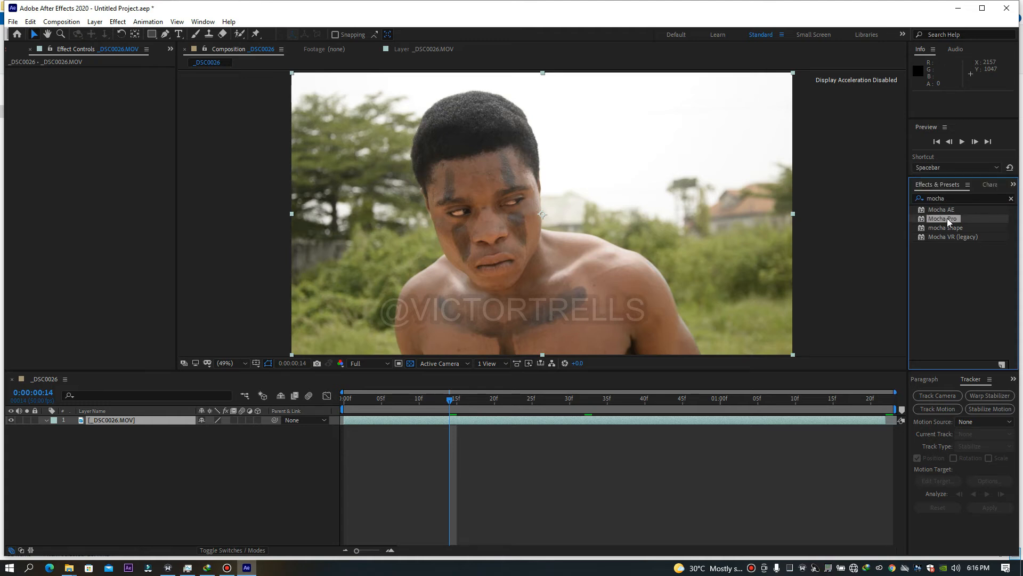
left_click_drag(943, 221, 609, 426)
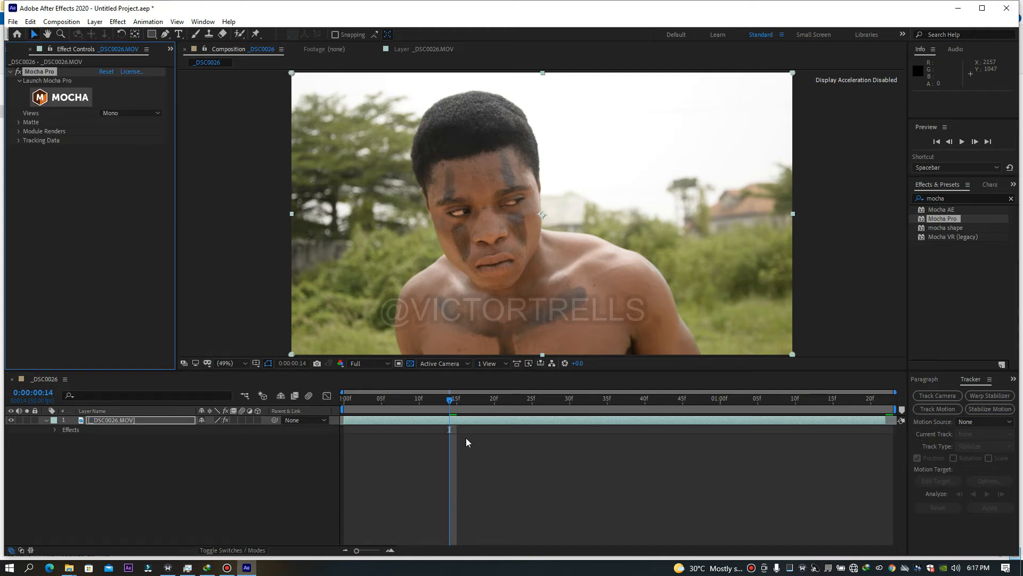
Step: Launch Mocha Pro from the layer's effect and dismiss its start screen and software update offer
left_click(74, 97)
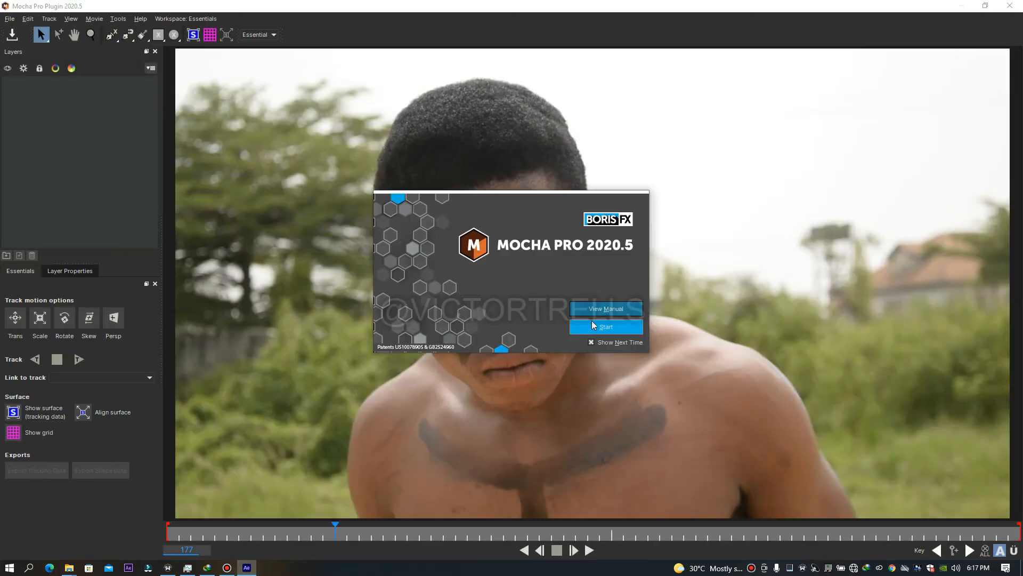
left_click(609, 333)
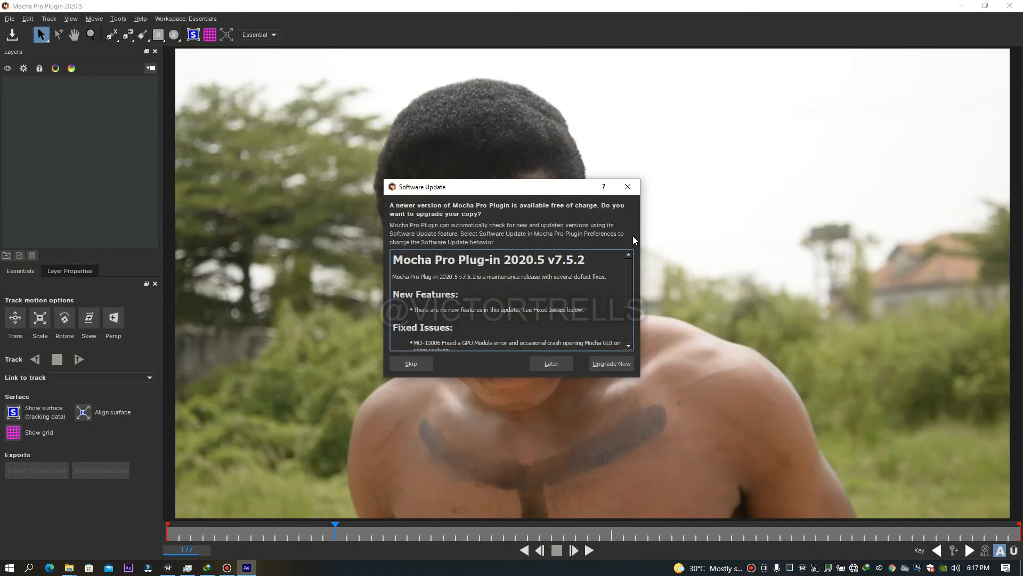
left_click(627, 190)
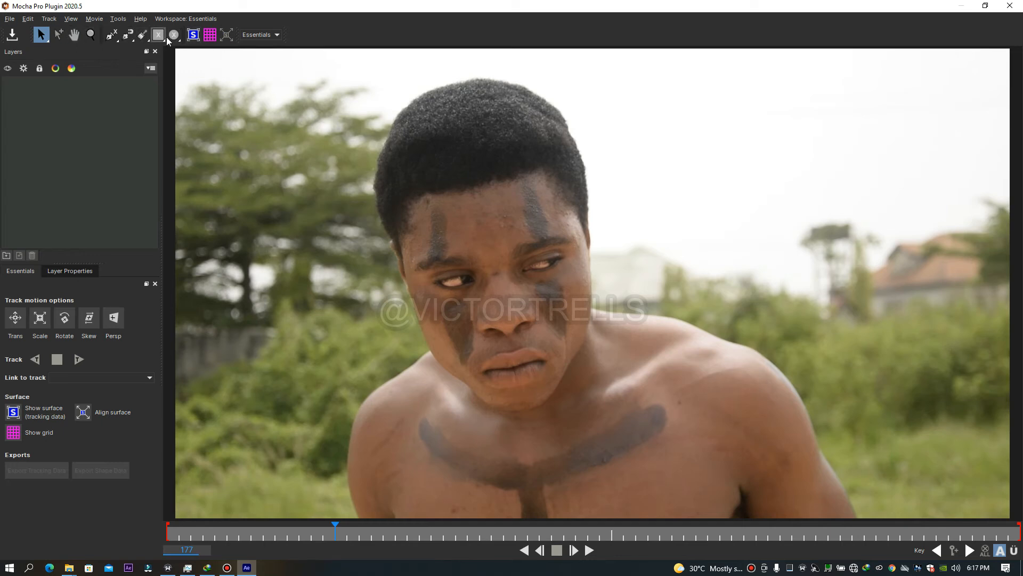
Step: Start an X-Spline at the man's neck and outline his face and hair around to the opposite jaw
left_click(111, 35)
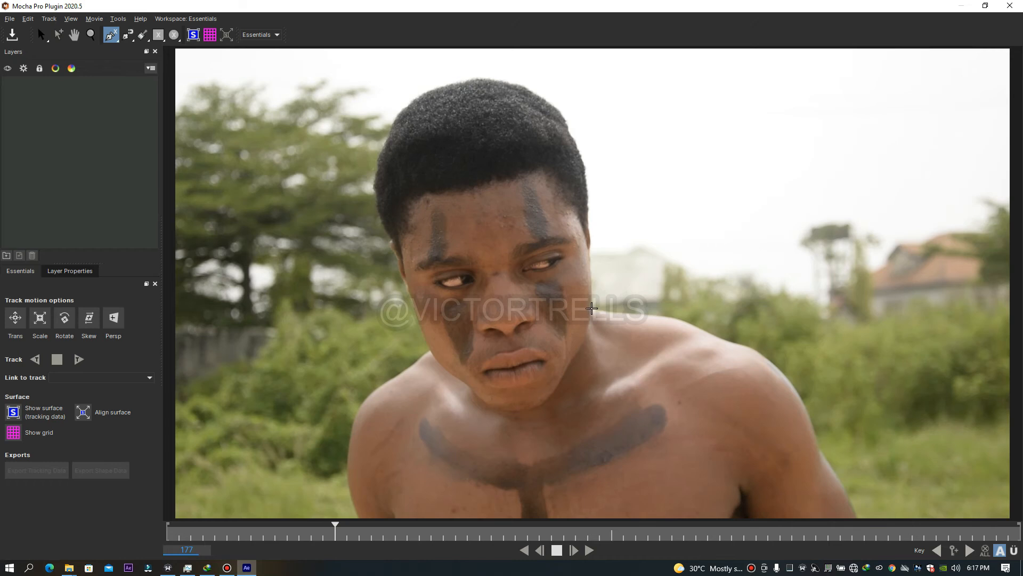
left_click(592, 308)
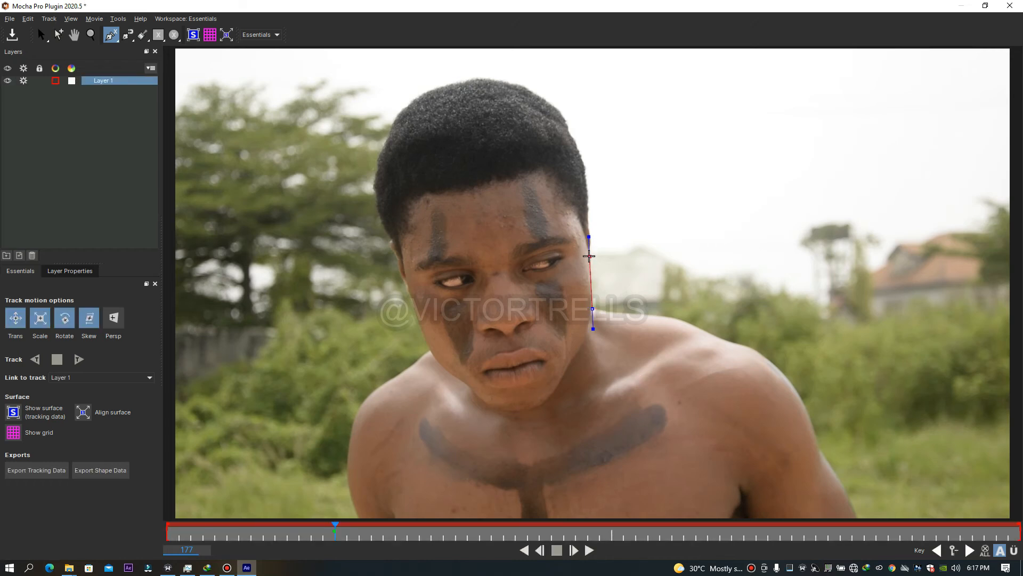
left_click(590, 257)
left_click(586, 217)
left_click(587, 178)
left_click(565, 122)
left_click(523, 85)
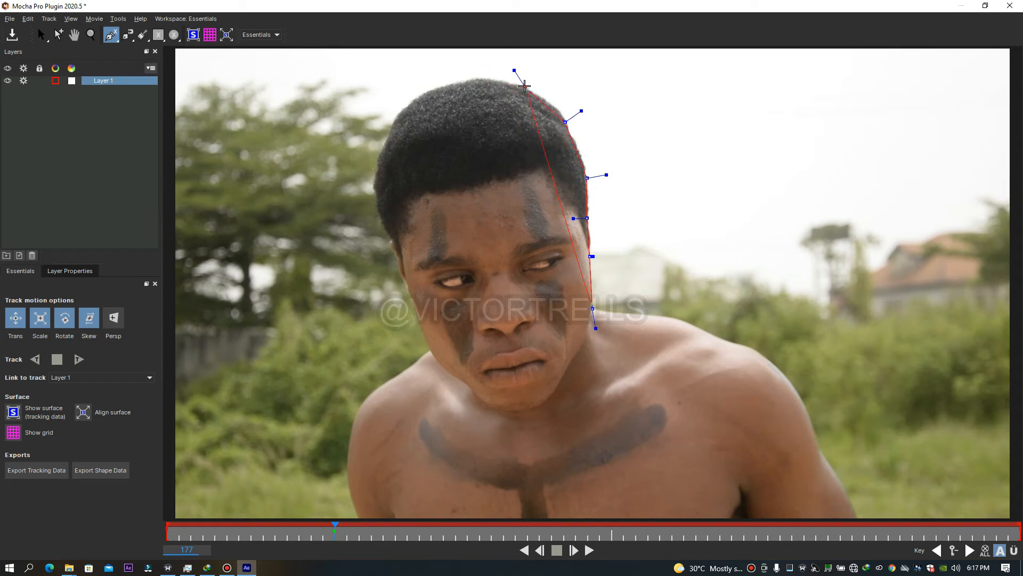
left_click(448, 78)
left_click(389, 119)
left_click(372, 198)
left_click(405, 272)
left_click(425, 341)
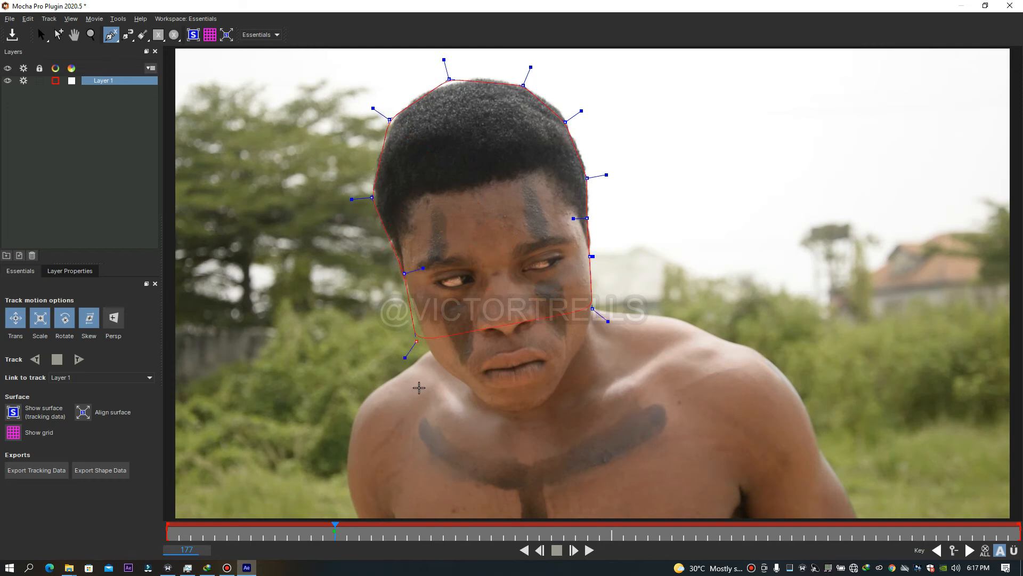
Step: Continue the spline from the jaw over the nearest shoulder and down the arm to the frame's lower edge, and close the shape
left_click(431, 355)
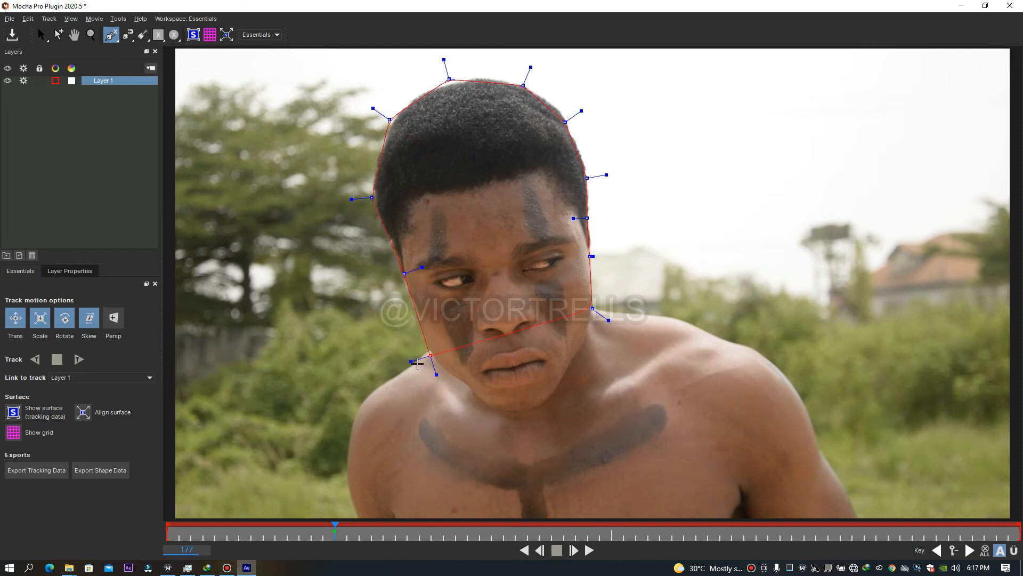
left_click(372, 390)
left_click(348, 438)
left_click(355, 517)
right_click(510, 498)
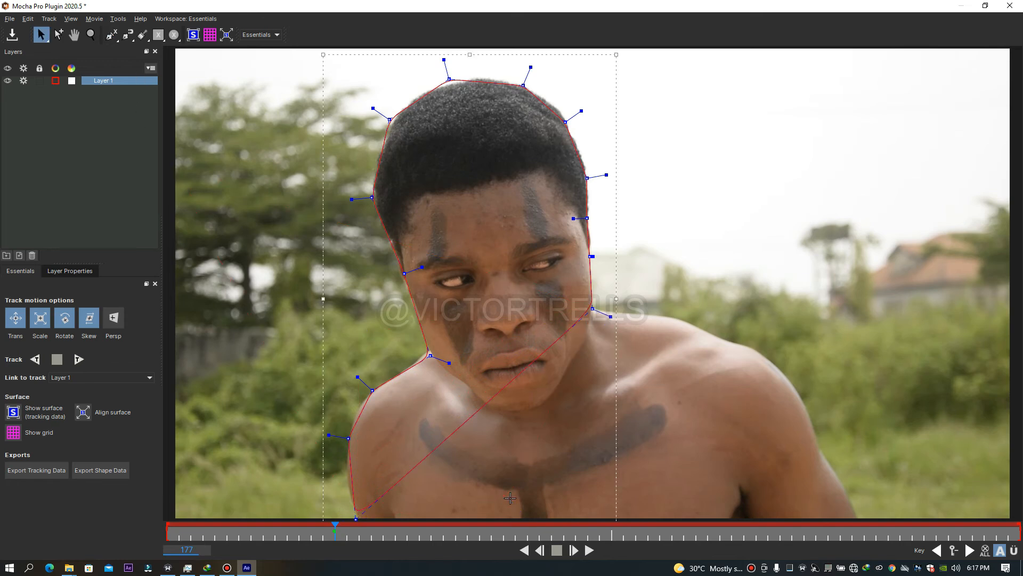
Step: Add spline points on the closing segment and pull them to the frame's lower edge and the base of the uncovered arm
left_click(92, 35)
left_click_drag(463, 269, 475, 326)
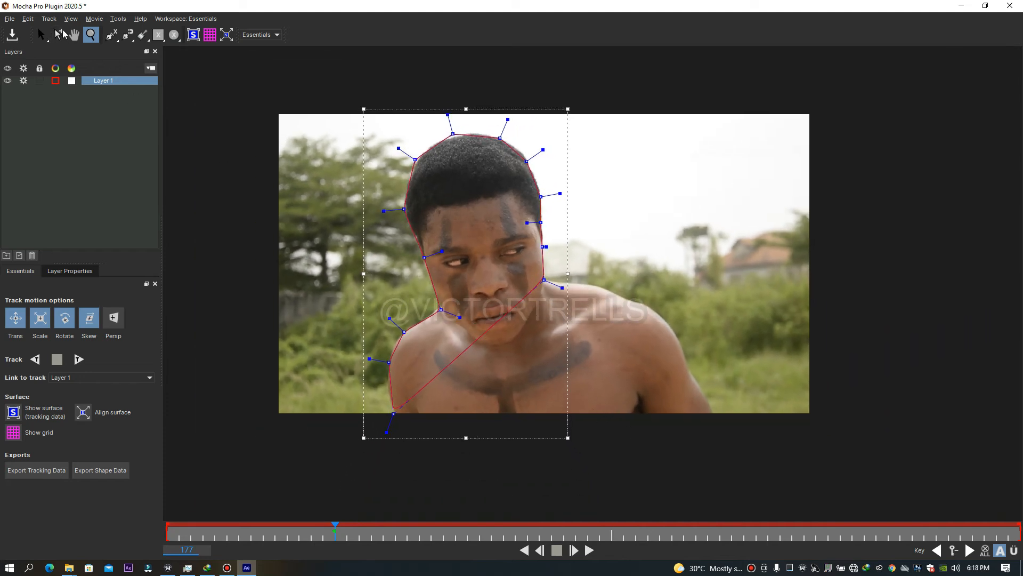
left_click(60, 36)
left_click(447, 366)
left_click_drag(449, 368, 456, 413)
left_click(517, 331)
left_click_drag(650, 397, 732, 418)
Step: Add spline points along the remaining shoulder and outer arm and fit them to the body's contour
left_click(645, 351)
left_click_drag(645, 351, 659, 308)
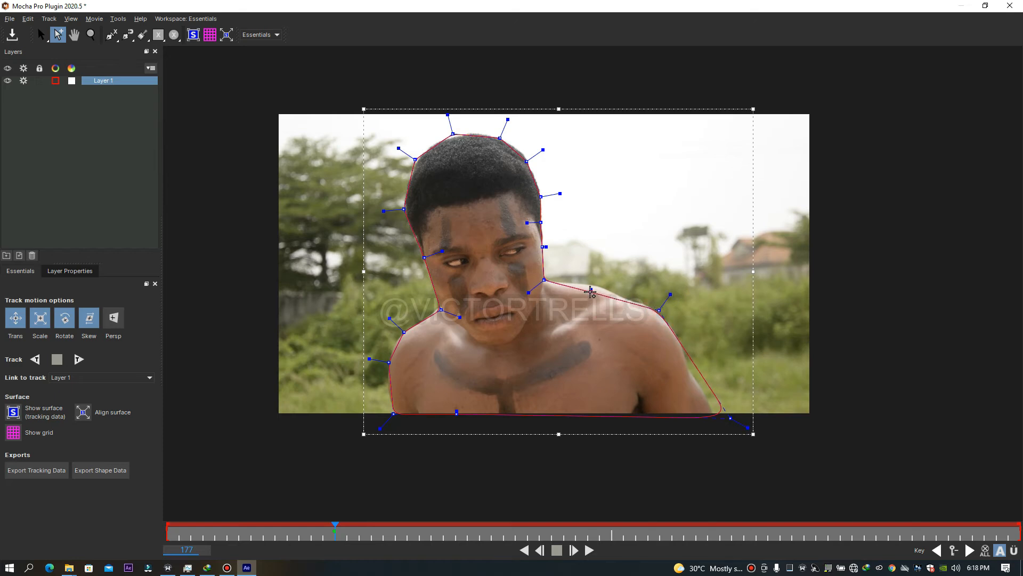
left_click(599, 287)
left_click_drag(598, 286, 595, 286)
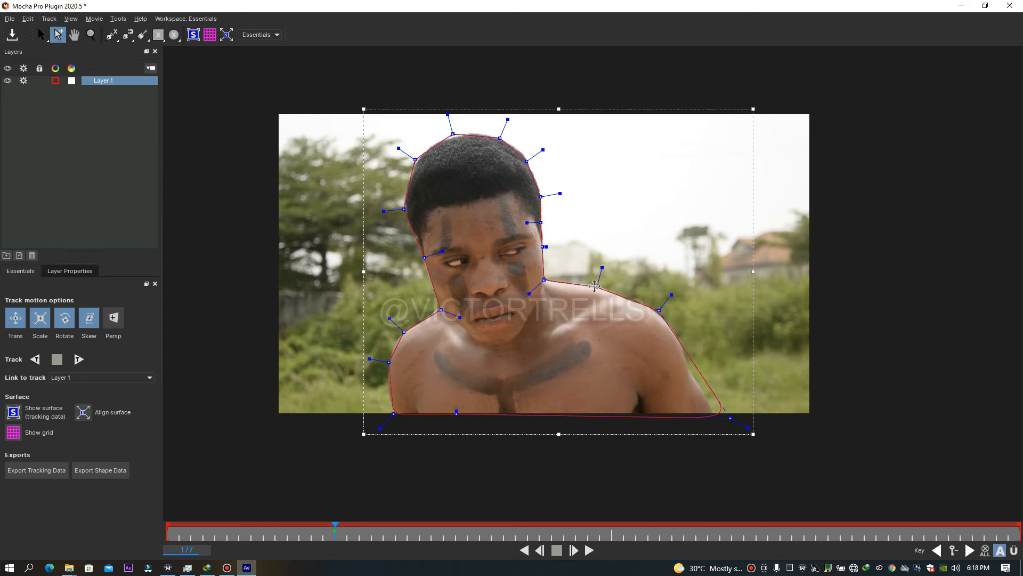
left_click_drag(661, 311, 660, 311)
left_click(697, 367)
left_click_drag(697, 366, 683, 349)
left_click(700, 389)
left_click_drag(731, 417, 714, 416)
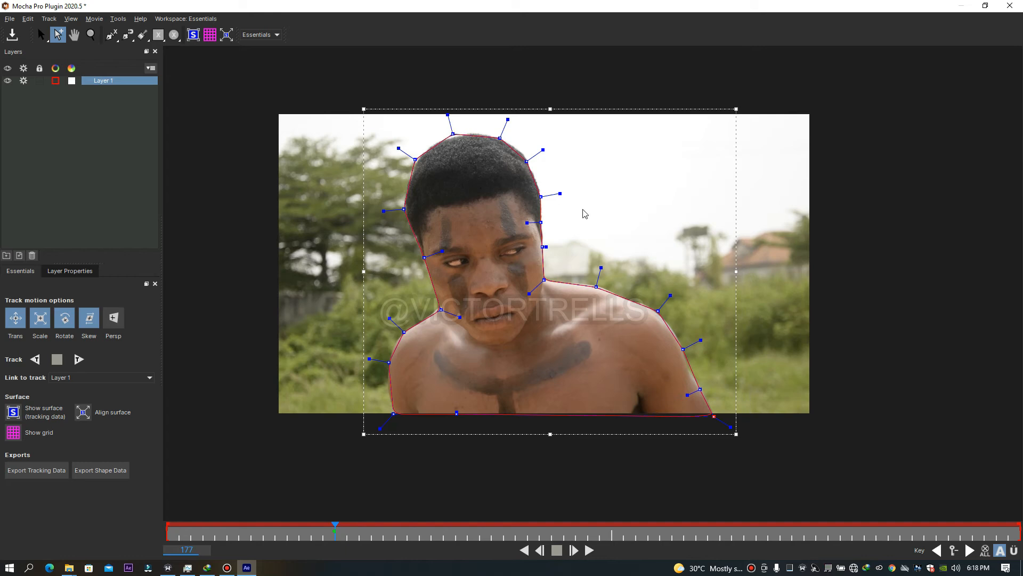
Step: Adjust the spline handles around the crown and back of the hair to fine-tune the head outline
key("s")
left_click_drag(447, 115, 450, 123)
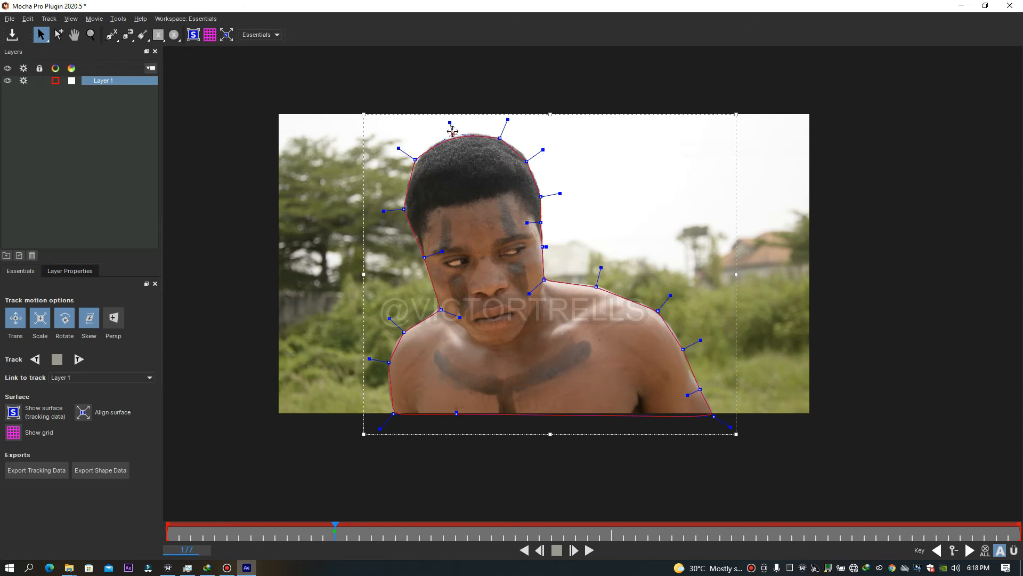
left_click_drag(398, 148, 403, 151)
left_click_drag(383, 211, 387, 211)
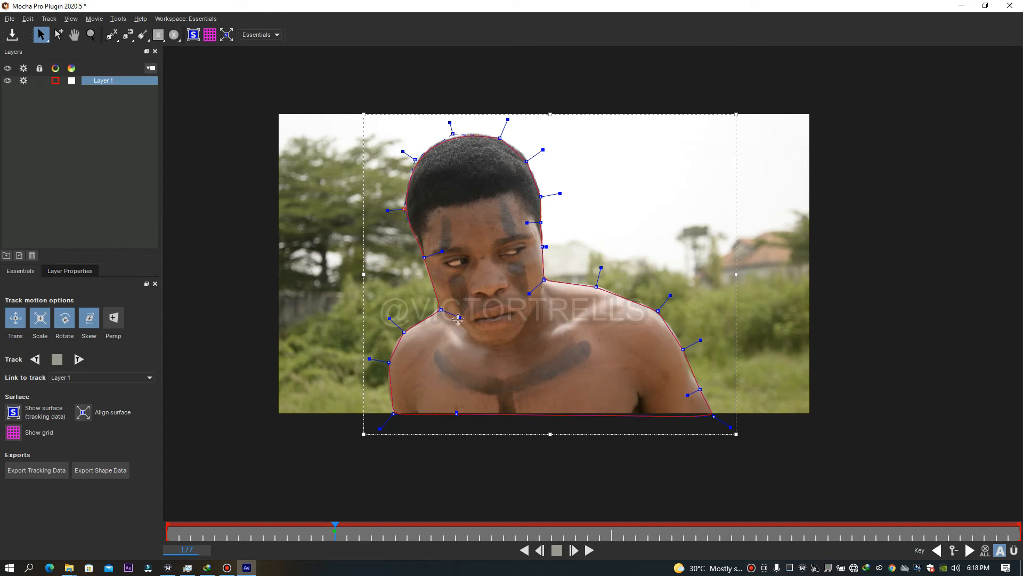
Step: Track Layer 1 forward from frame 177 and stop at frame 184
left_click(78, 360)
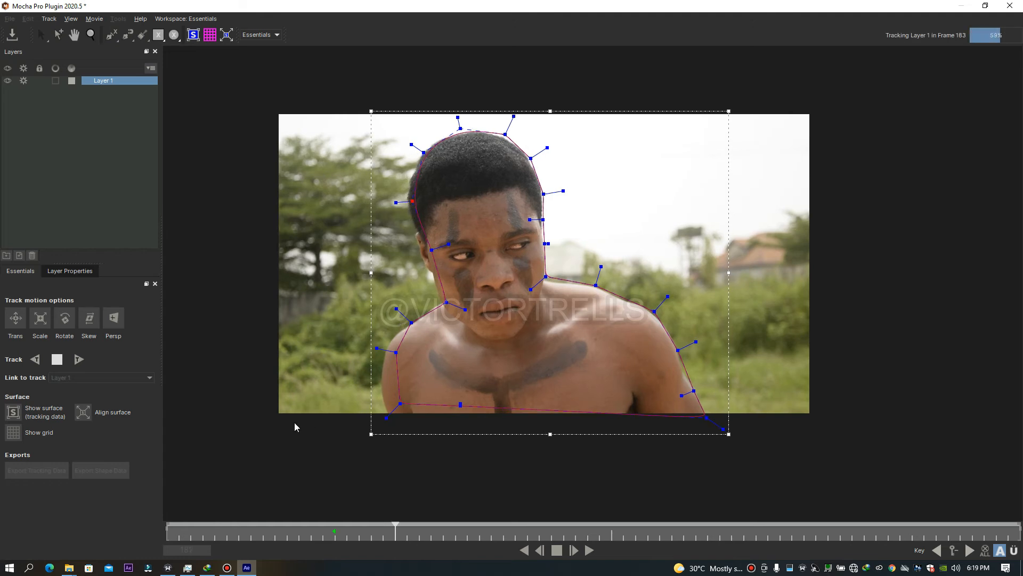
left_click(62, 365)
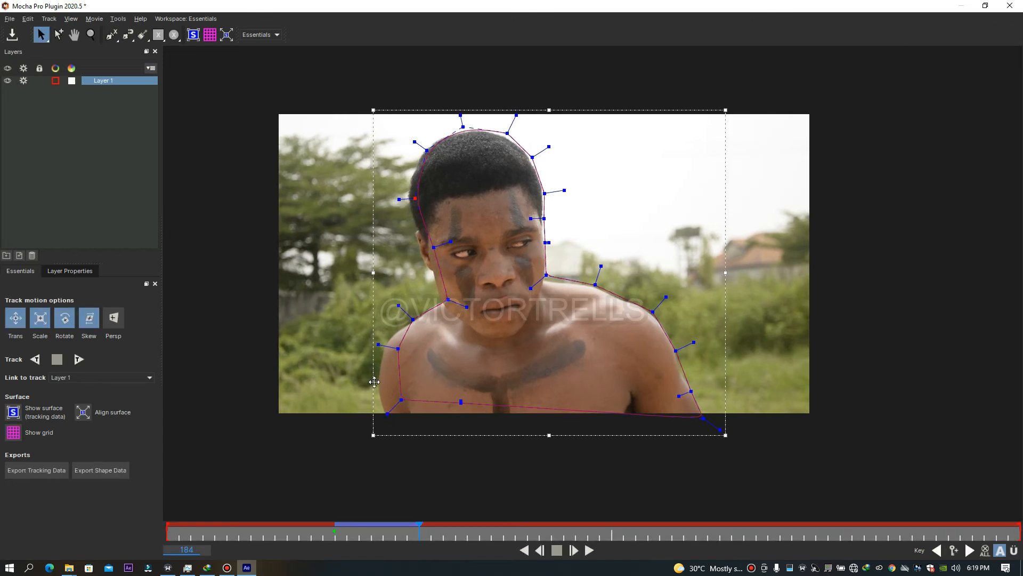
Step: Realign the drifted spline points with the shoulder, arm and frame's lower edge at frame 184
left_click_drag(397, 350, 377, 351)
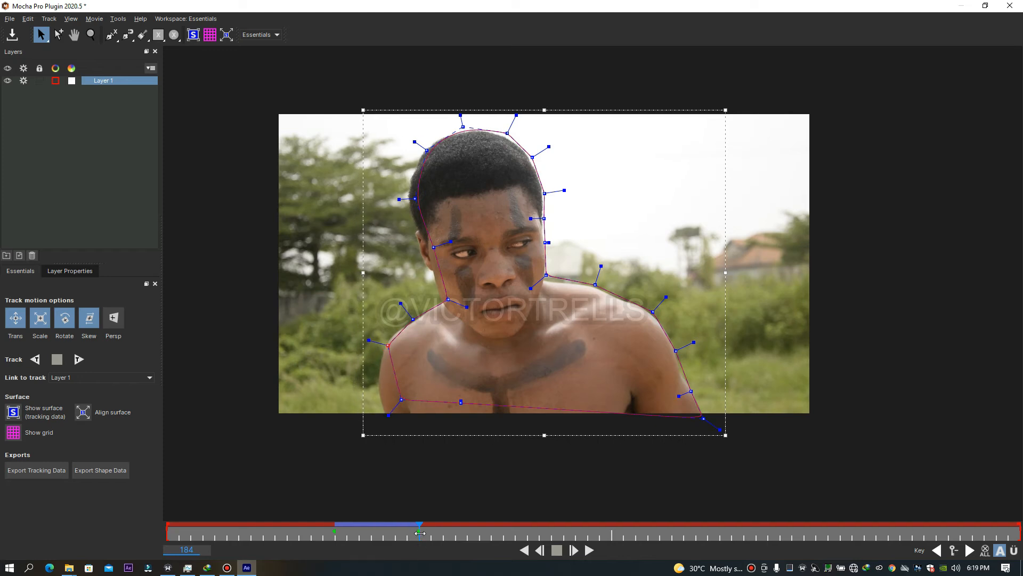
left_click_drag(401, 400, 383, 413)
mouse_move(371, 337)
left_mouse_down()
mouse_move(388, 348)
mouse_move(375, 349)
left_mouse_up()
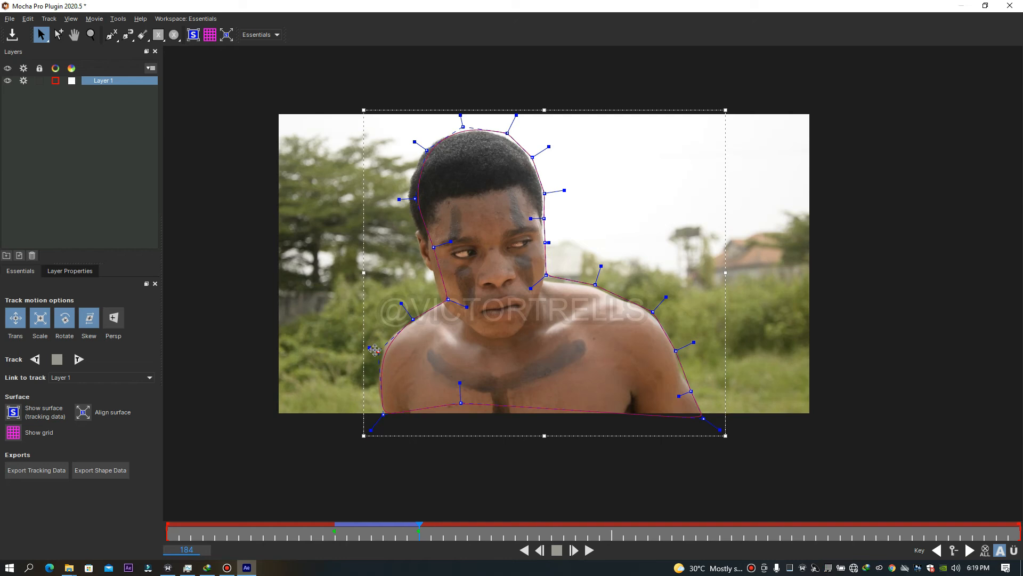
left_click_drag(460, 402, 463, 409)
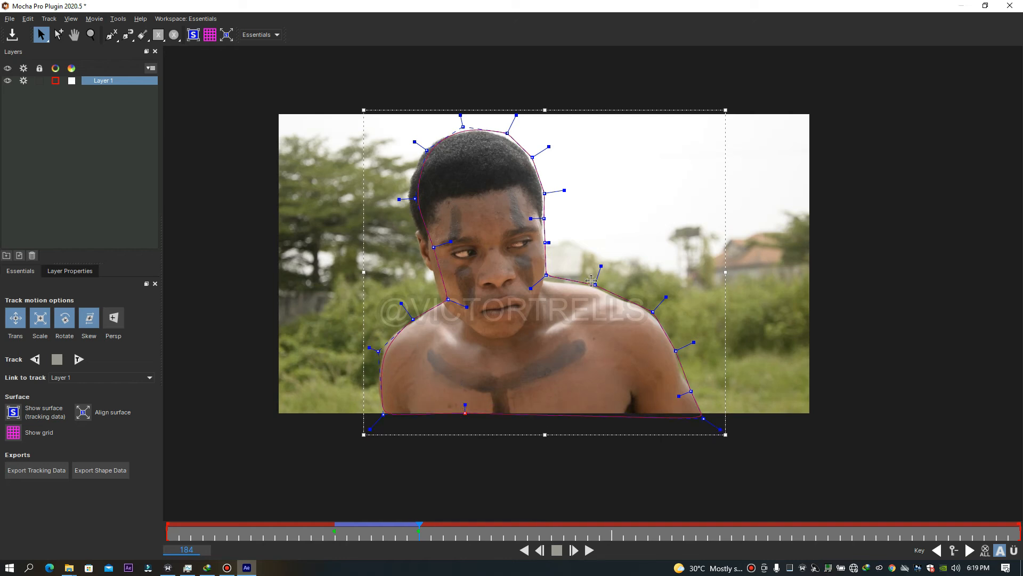
Step: Realign the spline points around the neck, both sides of the face and the crown with the man's contour at frame 184
left_click_drag(595, 281, 544, 282)
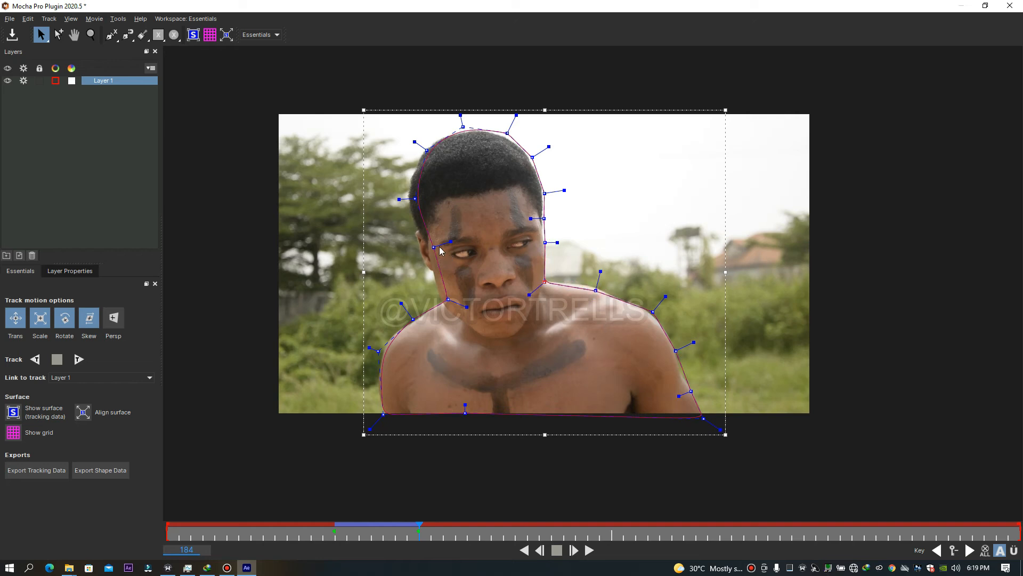
left_click_drag(436, 245, 421, 246)
left_click_drag(448, 303, 441, 303)
left_click_drag(414, 198, 409, 197)
left_click_drag(424, 149, 422, 150)
left_click_drag(507, 133, 526, 154)
left_click_drag(462, 126, 464, 129)
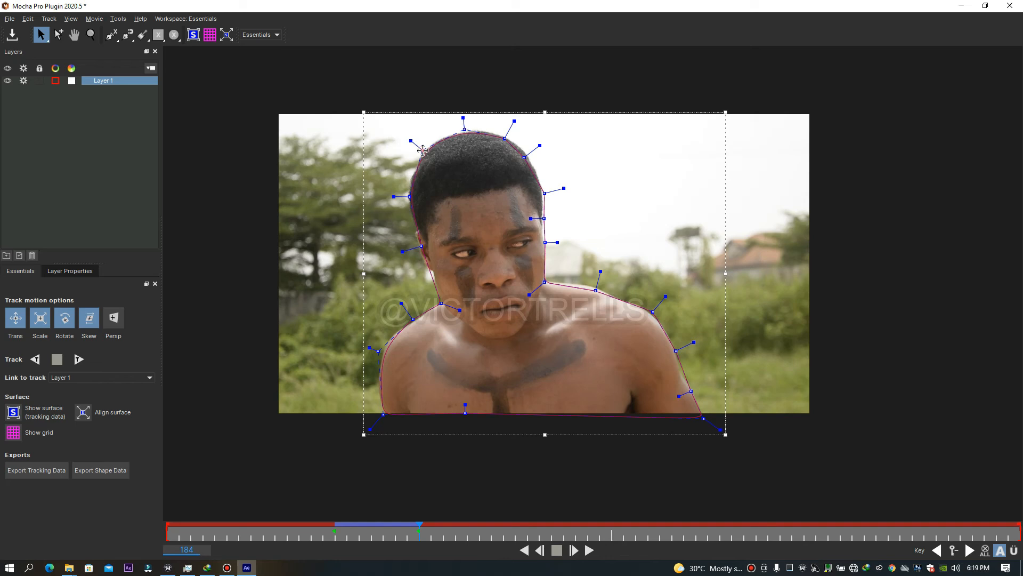
Step: Track Layer 1 forward from frame 184 to the clip's end, and backward from frame 177 to its start
left_click(79, 359)
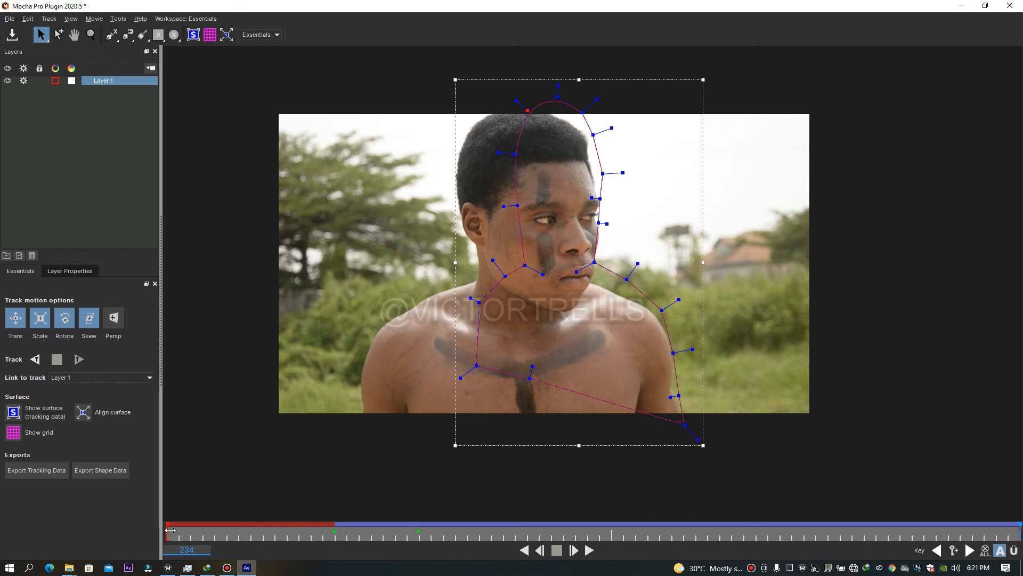
left_click(334, 524)
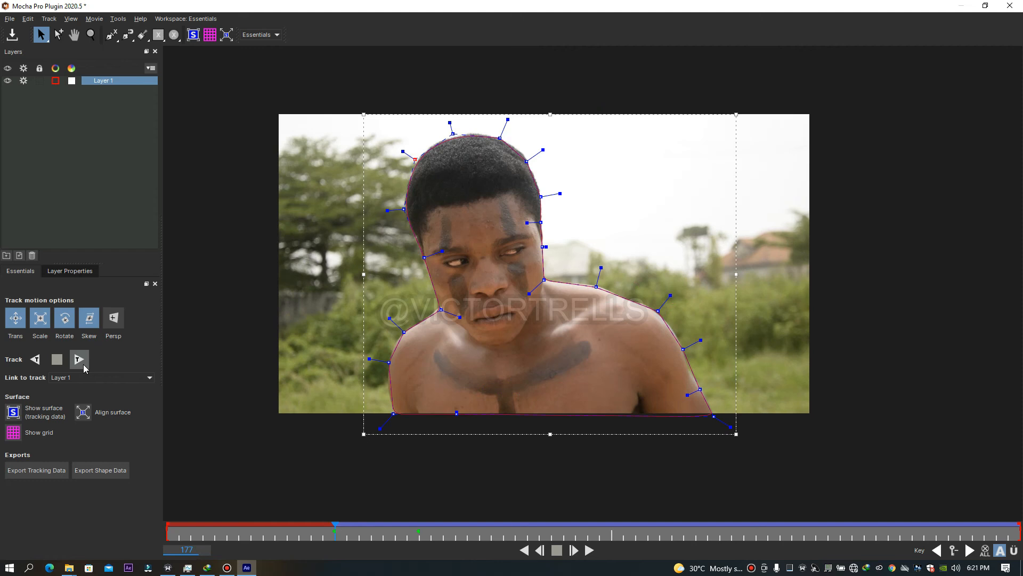
left_click(36, 359)
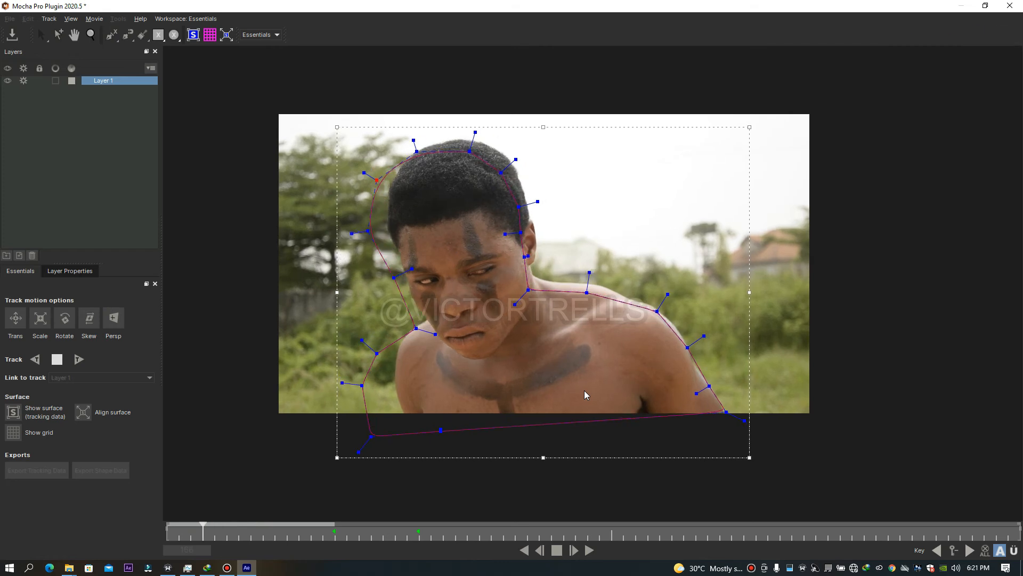
Step: Save and close the Mocha project, and create AE masks from the Mocha Pro matte in After Effects with the clip at its first frame
left_click(13, 35)
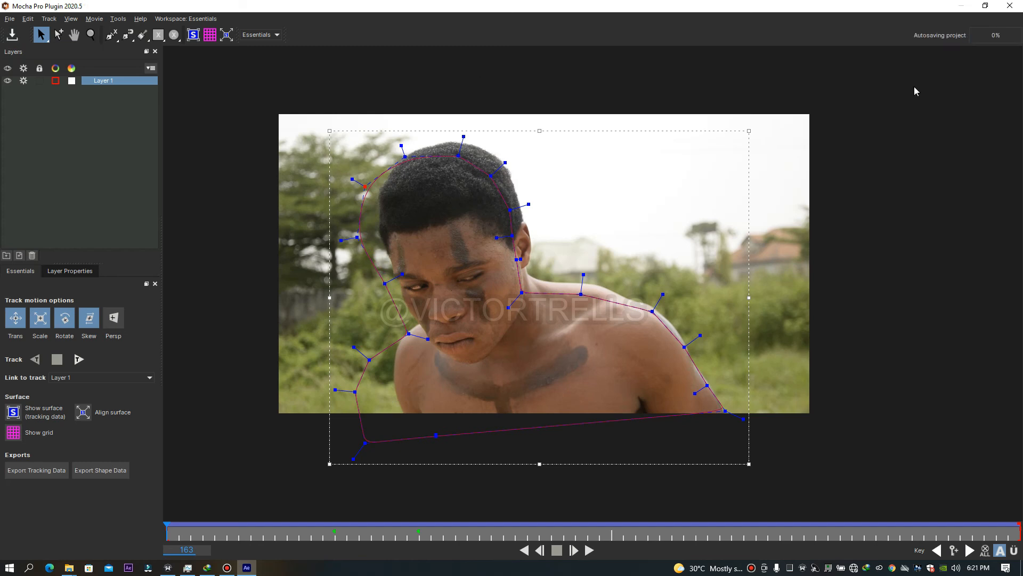
left_click(1016, 8)
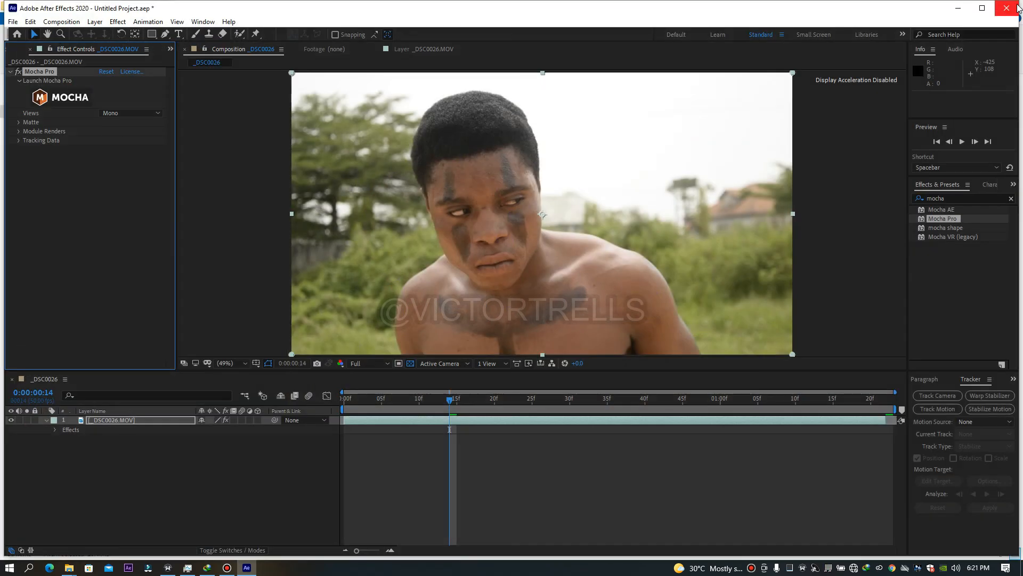
left_click_drag(449, 403, 290, 386)
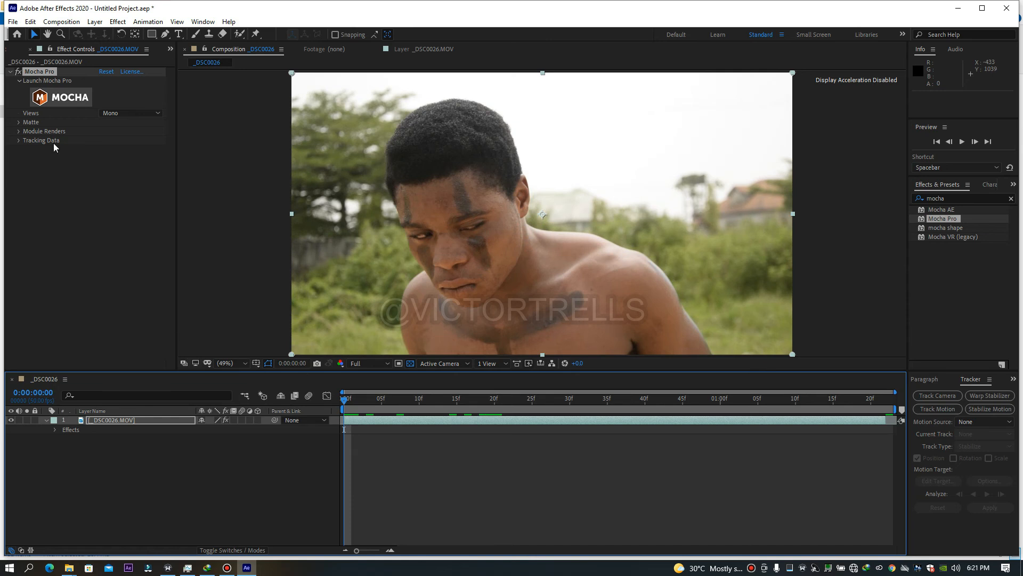
left_click(18, 123)
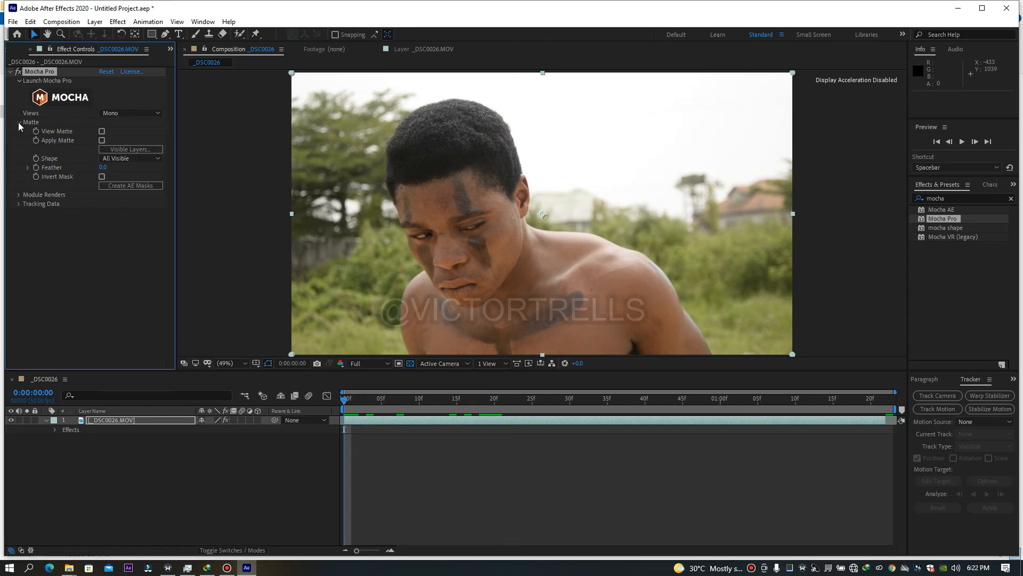
left_click(128, 186)
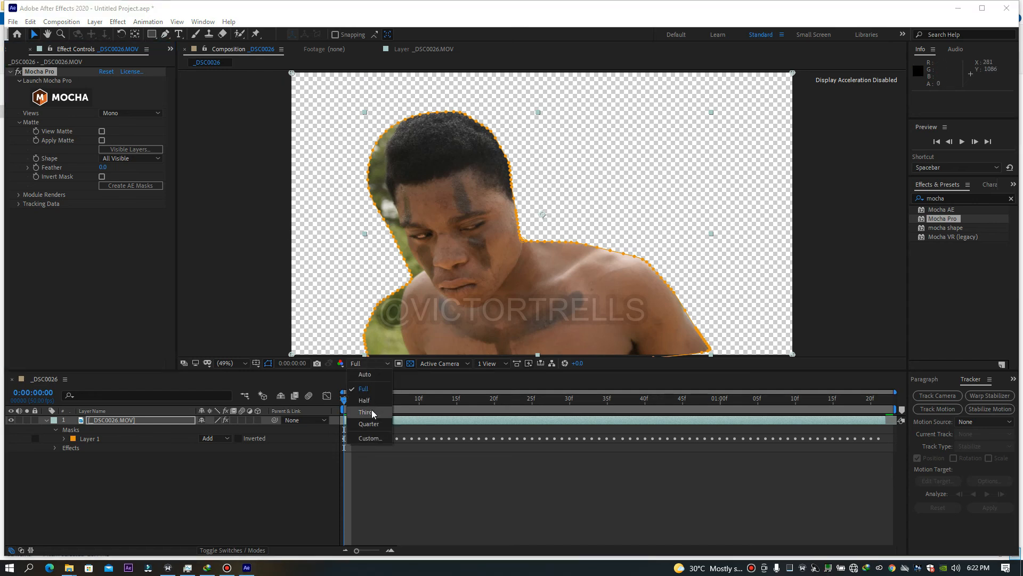
Step: Set the composition preview resolution to Third and play back the masked footage
left_click(367, 412)
left_click(372, 398)
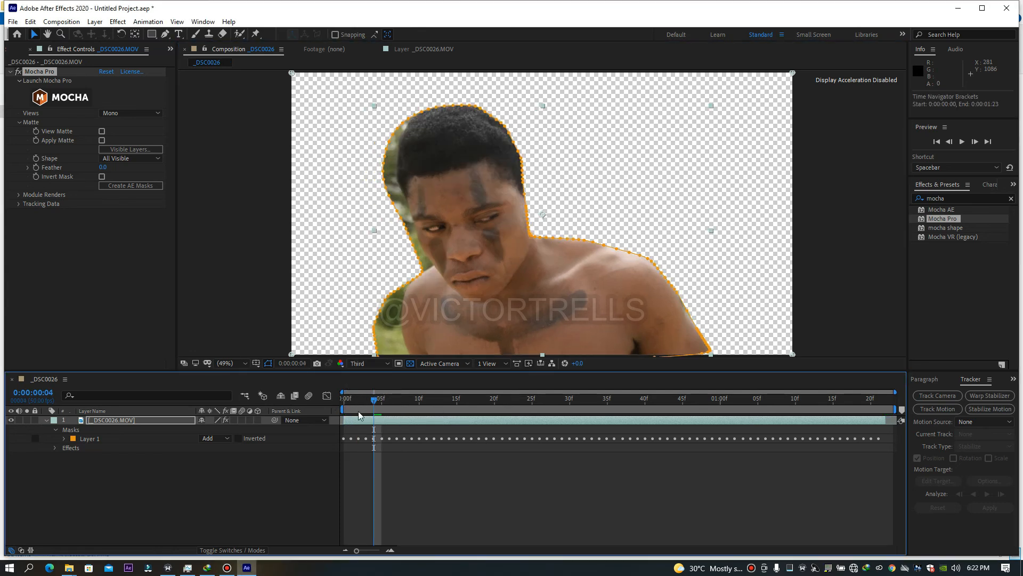
left_click(358, 411)
key("space")
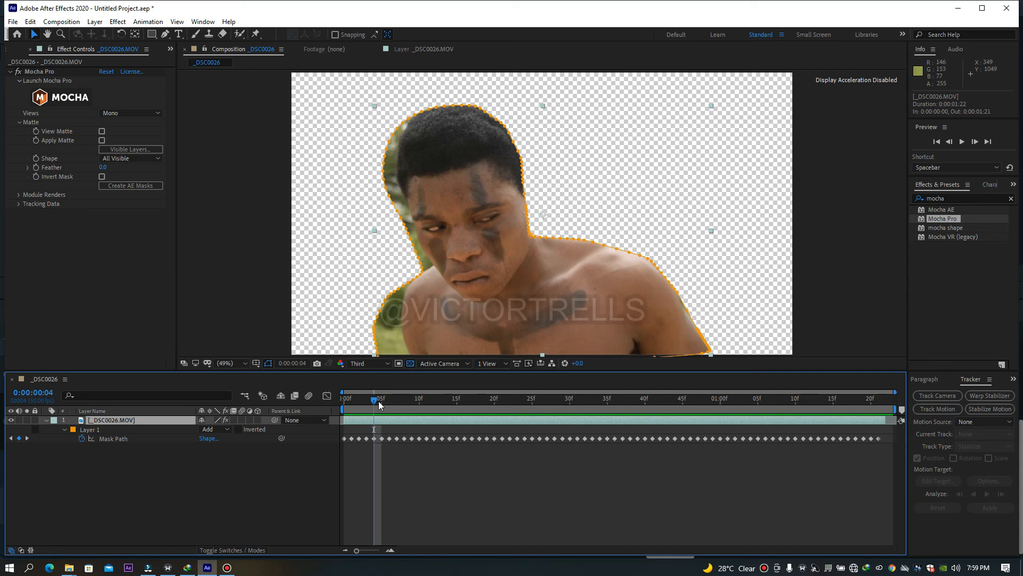
Step: Reshape the Layer 1 mask at 0:00:00:18 by moving a vertex along the man's outer arm
left_click_drag(376, 400, 483, 376)
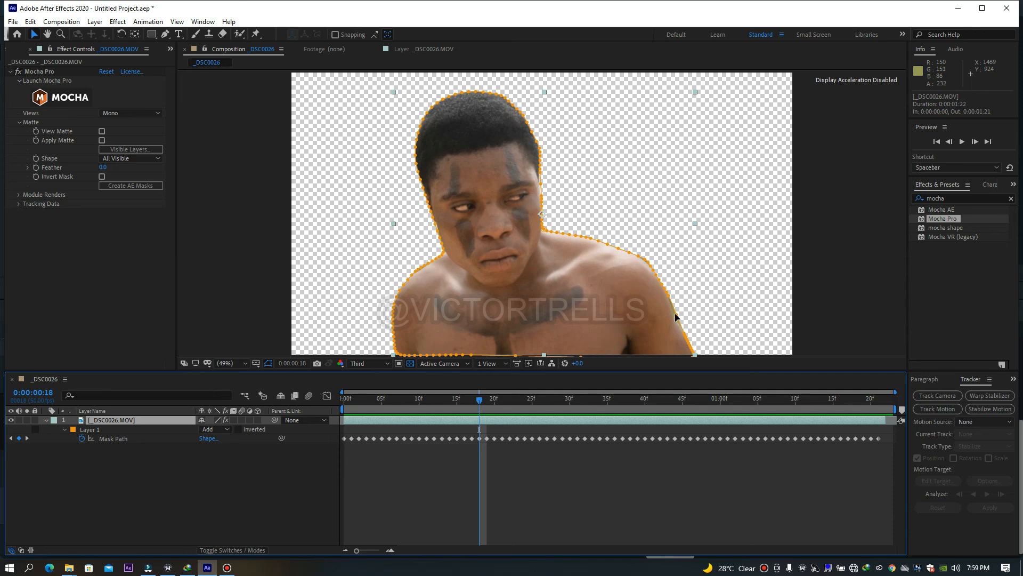
key("period")
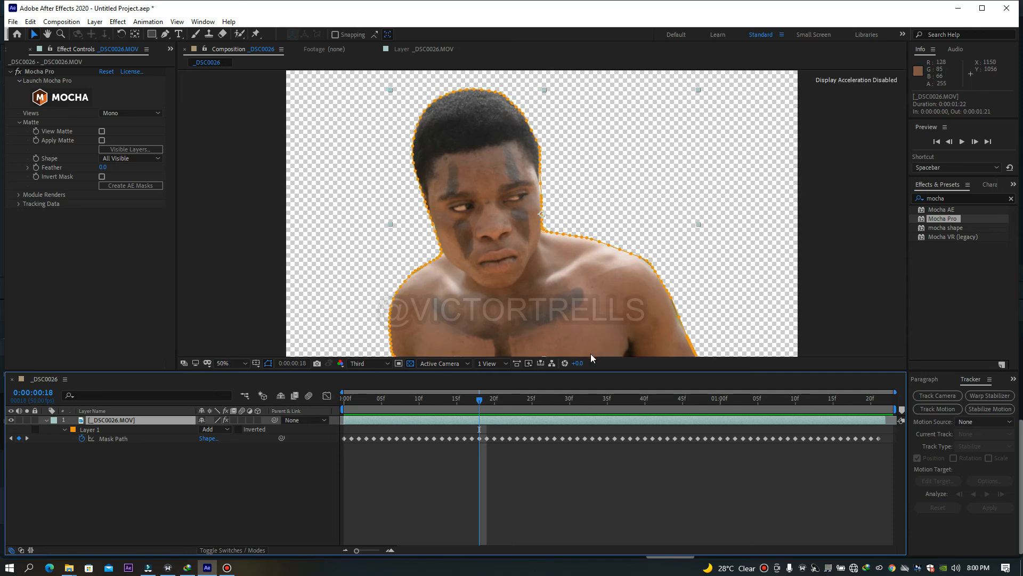
mouse_move(682, 319)
left_mouse_down()
mouse_move(710, 305)
mouse_move(680, 312)
left_mouse_up()
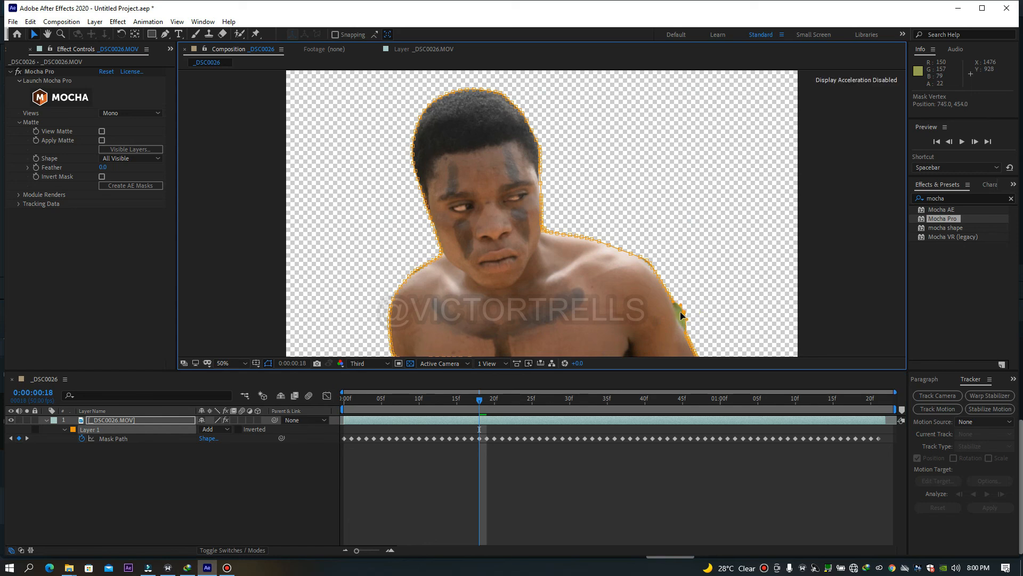
Step: Draw a two-point open mask with the Pen tool on the empty area beside the man, and reveal its mask path
left_click(166, 34)
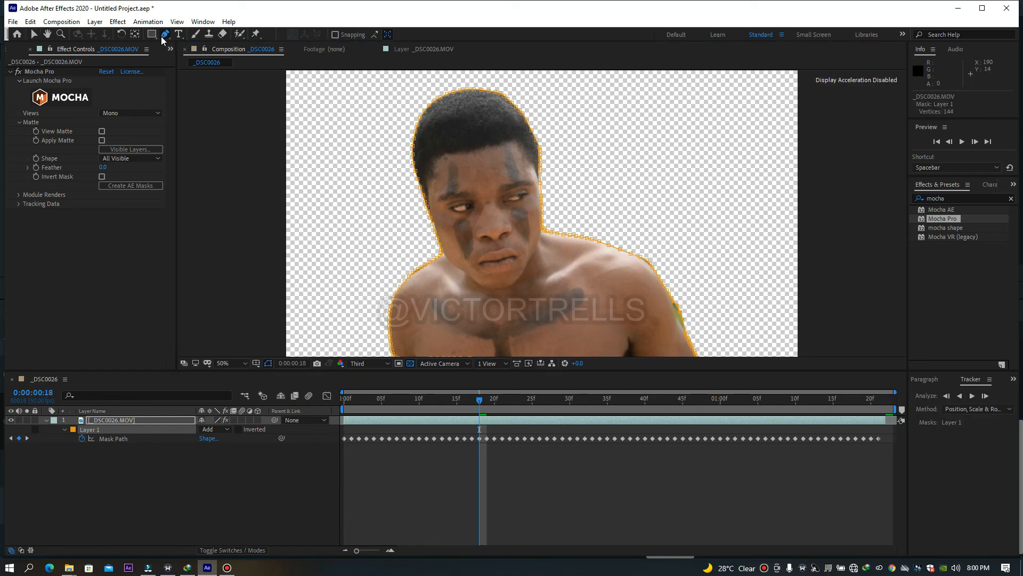
left_click(361, 156)
left_click(346, 258)
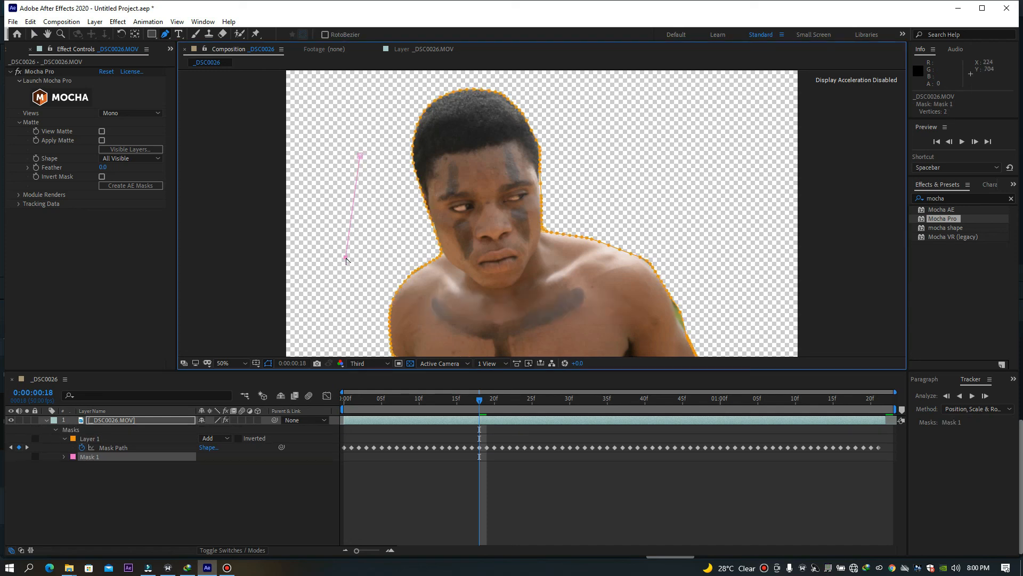
key("u")
key("m")
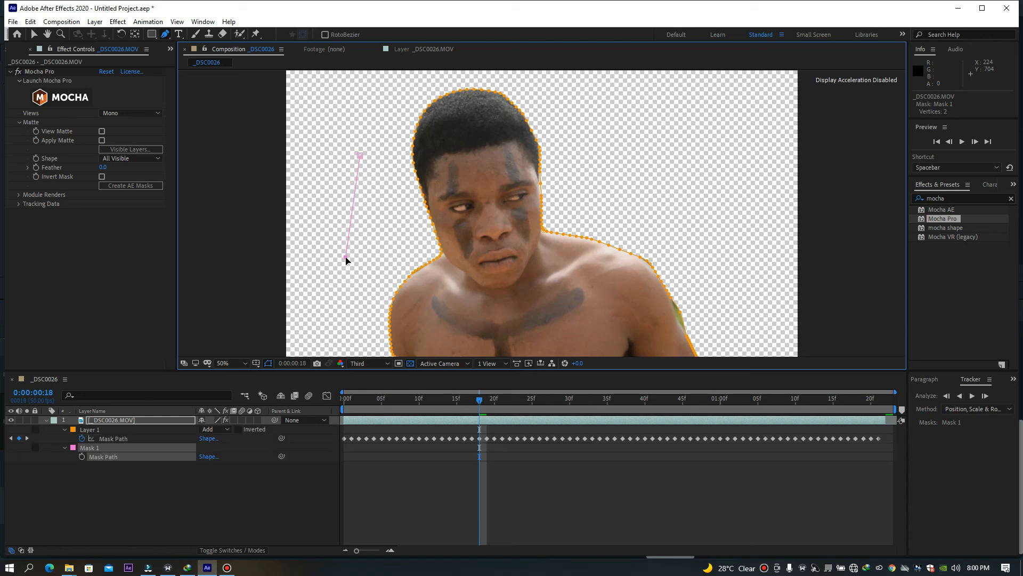
Step: Select the Layer 1 mask and Mask 1 in turn to compare the tracked path with the pen-drawn path
left_click(93, 430)
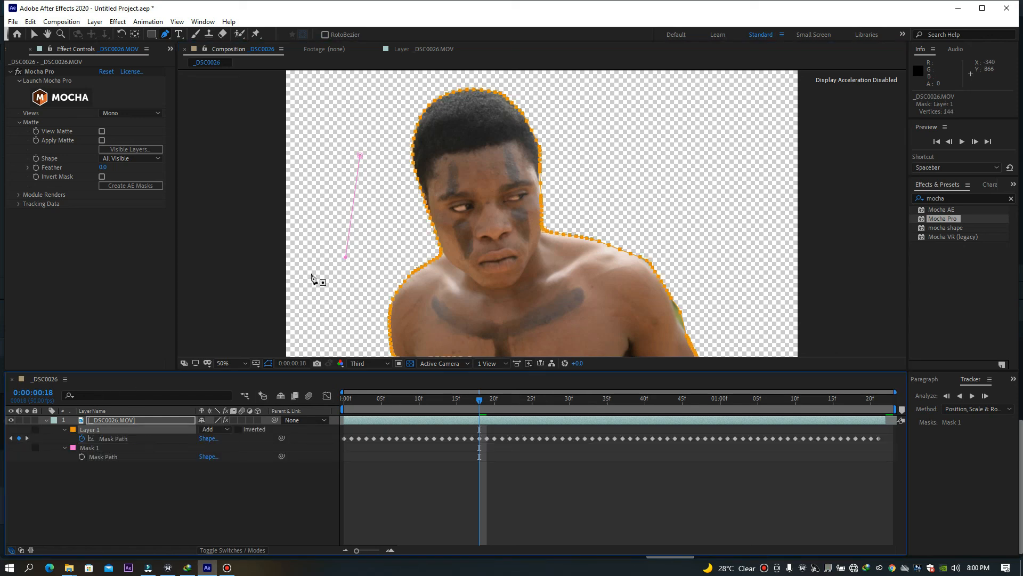
left_click(89, 447)
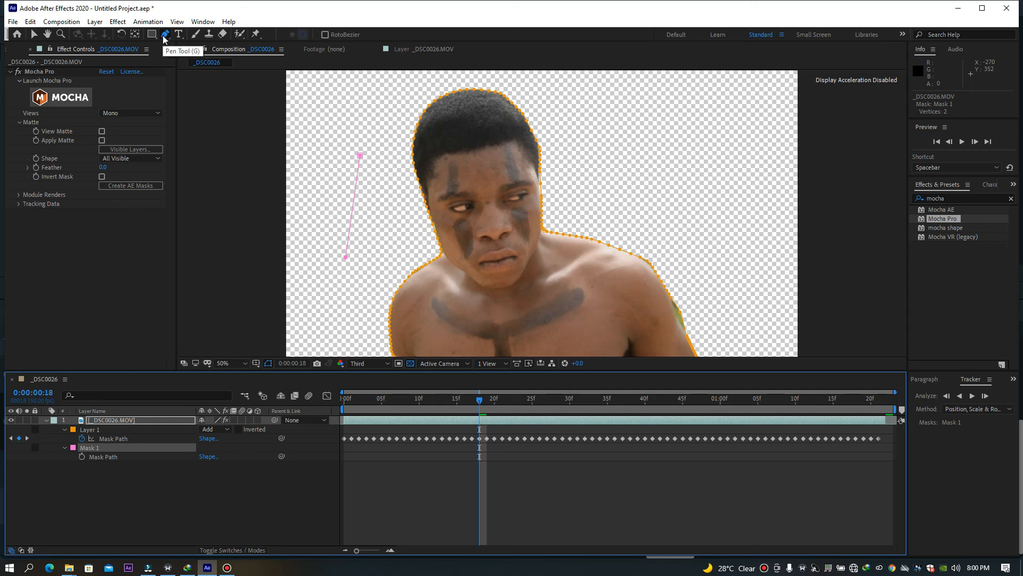
key("v")
double_click(347, 258)
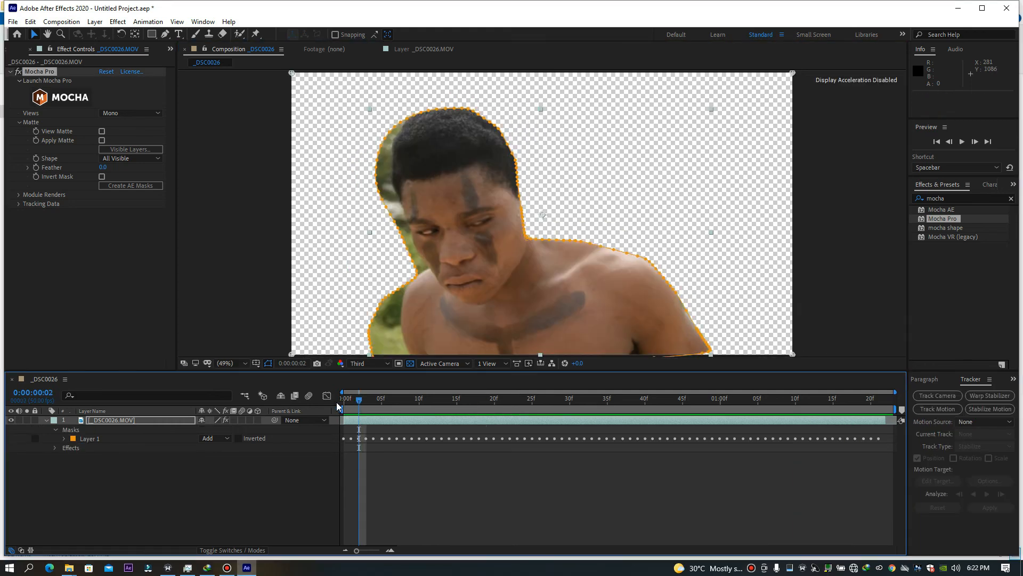
Step: Scrub through the opening frames to examine how the Mocha mask follows the man
left_click_drag(353, 400, 389, 400)
key("Home")
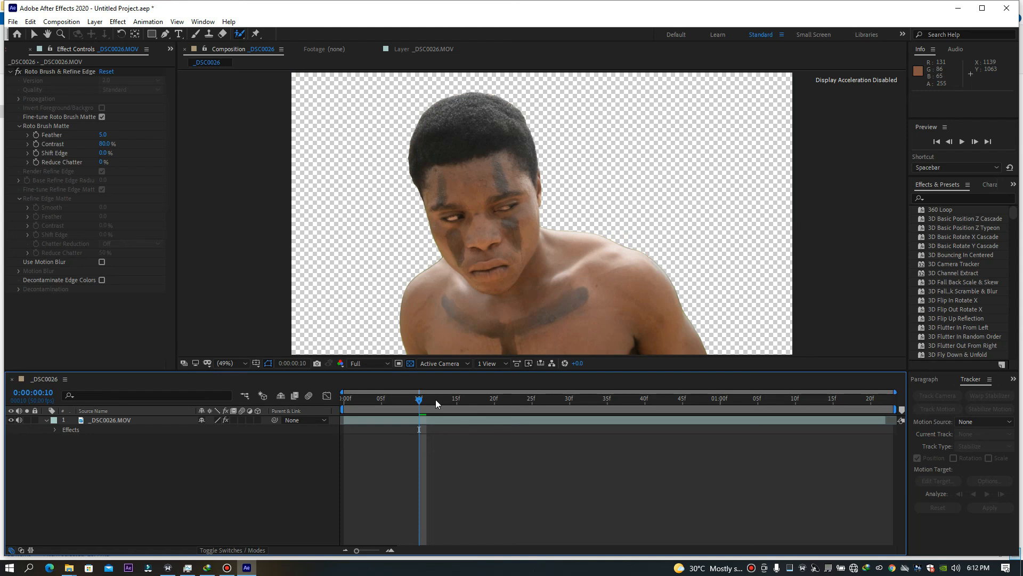
Step: Set the preview resolution to Quarter and play back the Roto Brush cutout
left_click(380, 364)
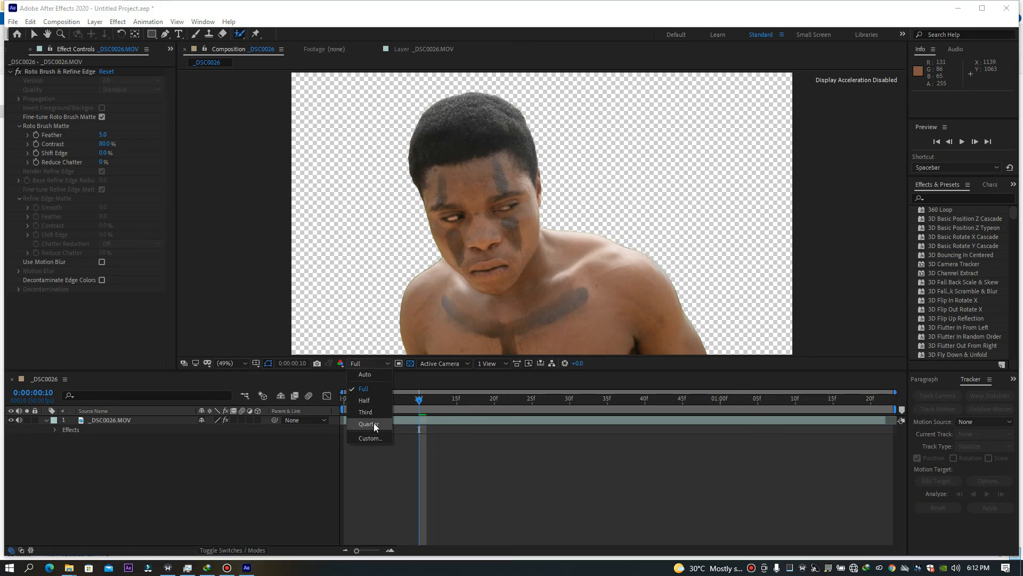
left_click(373, 423)
key("space")
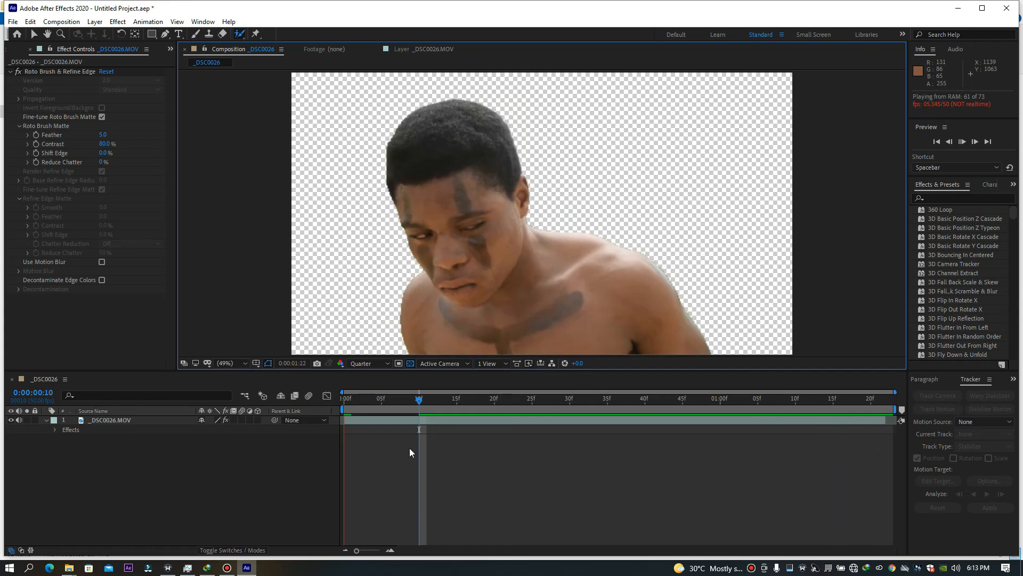
Step: Scrub the Roto Brush cutout to 0:00:00:32 and set the preview resolution to Full
left_click(398, 404)
left_click_drag(398, 404, 583, 401)
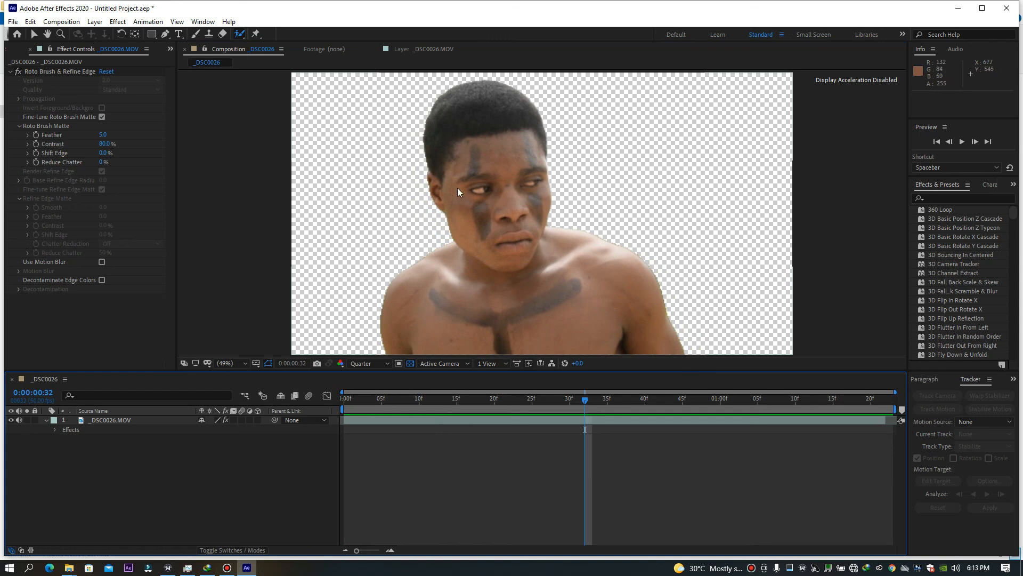
left_click(376, 362)
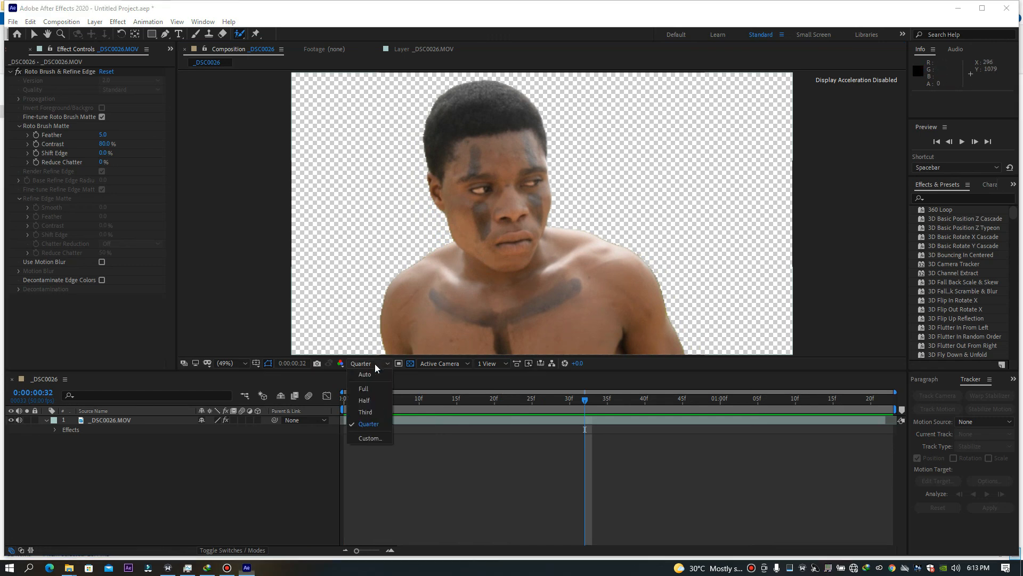
left_click(370, 392)
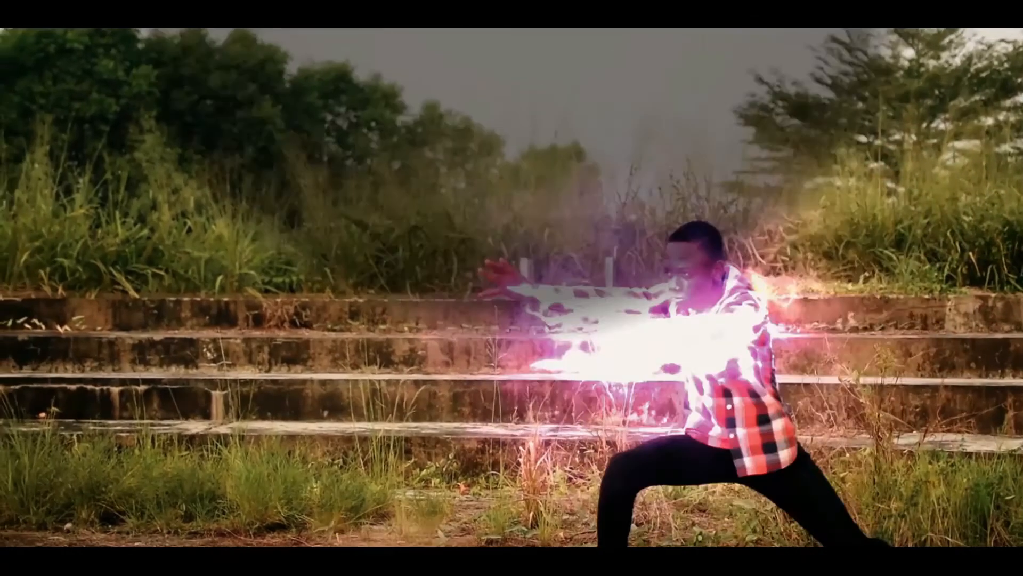